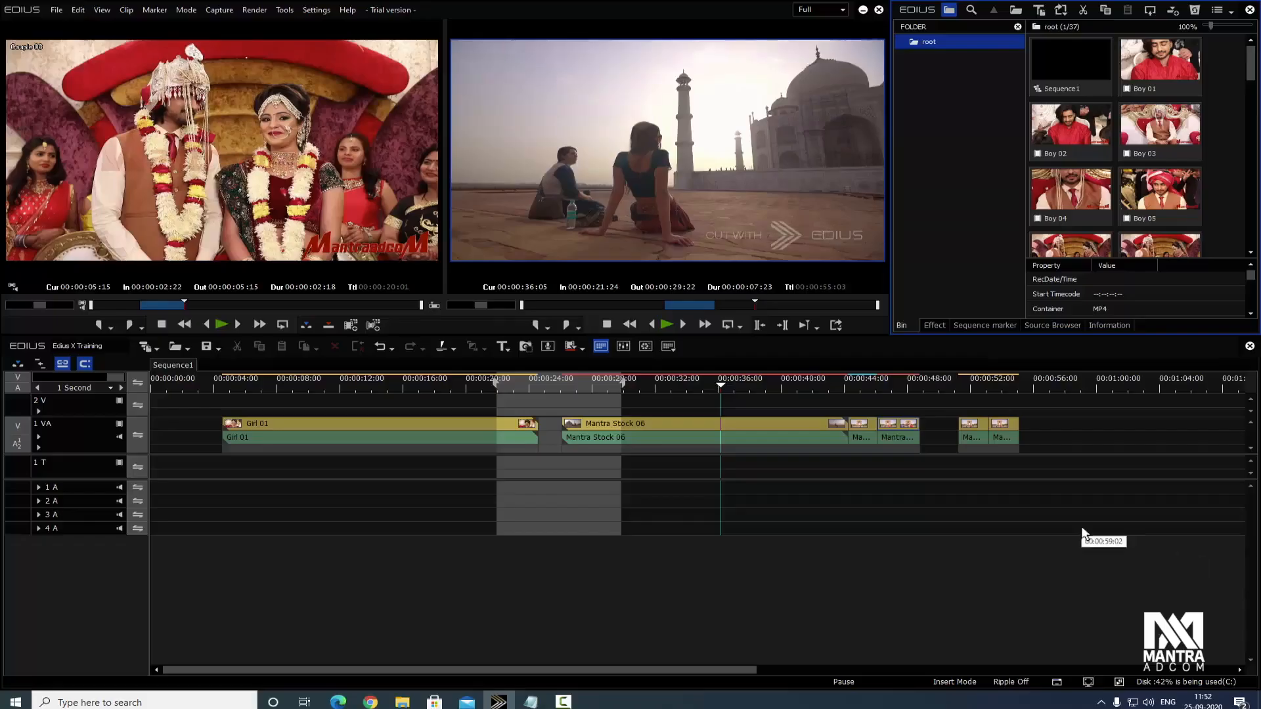
Step: Narrow the timeline window to the width of the preview monitors, freeing the space below the bin window
{"action": "mouse_move", "coordinate": [1259, 572]}
{"action": "left_mouse_down"}
{"action": "mouse_move", "coordinate": [988, 552]}
{"action": "mouse_move", "coordinate": [1255, 555]}
{"action": "left_mouse_up"}
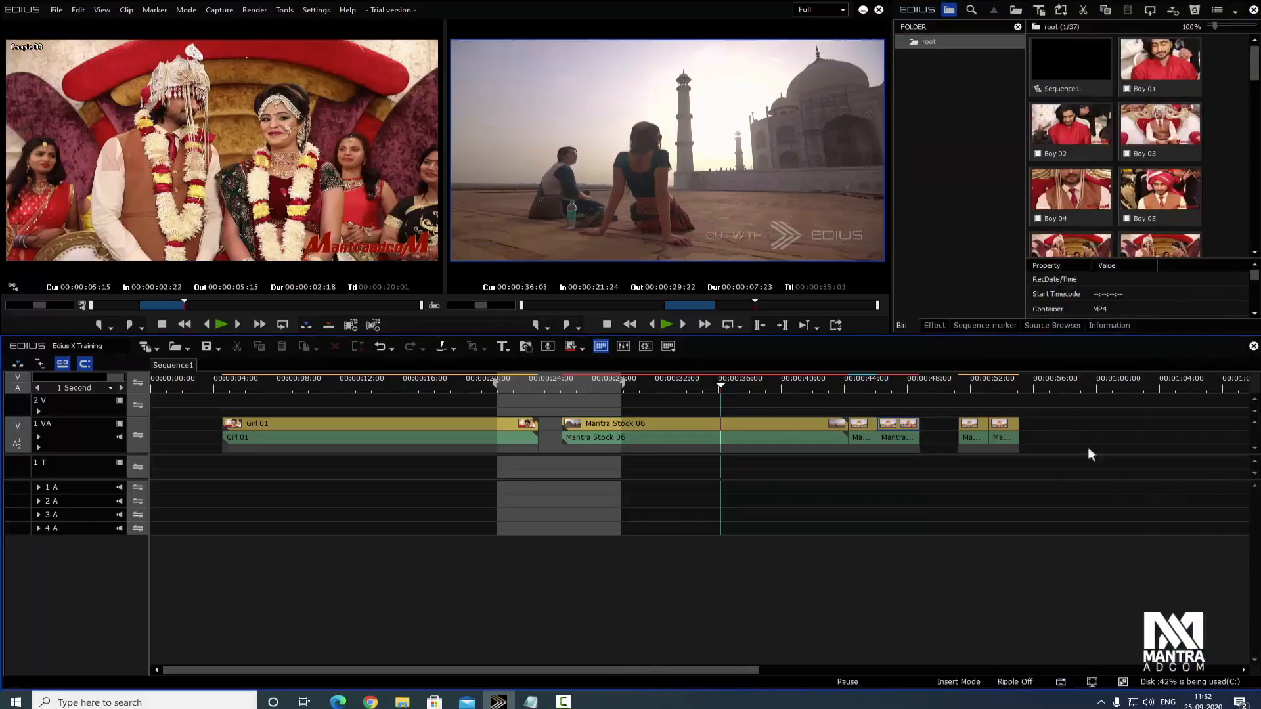
{"action": "left_click", "coordinate": [1107, 326]}
{"action": "mouse_move", "coordinate": [1125, 341]}
{"action": "left_mouse_down"}
{"action": "mouse_move", "coordinate": [1255, 439]}
{"action": "mouse_move", "coordinate": [1187, 413]}
{"action": "mouse_move", "coordinate": [1110, 327]}
{"action": "left_mouse_up"}
{"action": "left_click_drag", "start_coordinate": [931, 346], "coordinate": [933, 361]}
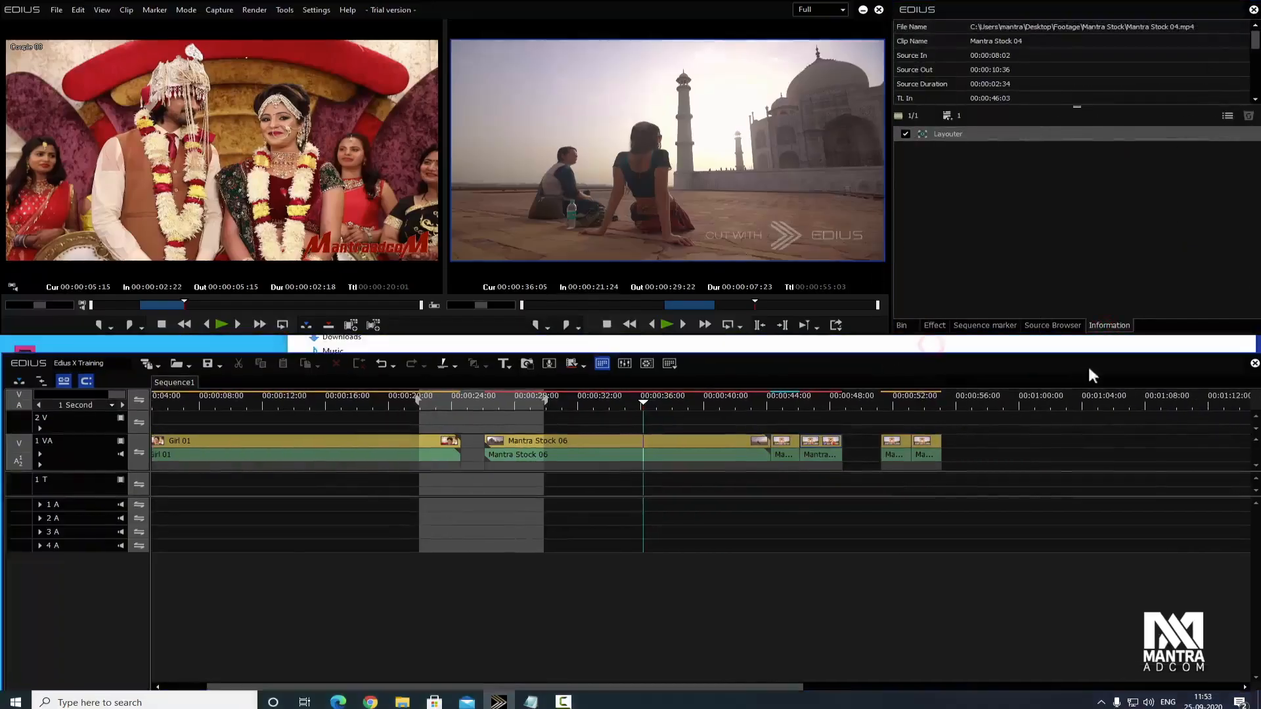
{"action": "left_click_drag", "start_coordinate": [1088, 366], "coordinate": [1054, 363]}
{"action": "mouse_move", "coordinate": [1209, 373]}
{"action": "left_mouse_down"}
{"action": "mouse_move", "coordinate": [869, 342]}
{"action": "mouse_move", "coordinate": [890, 341]}
{"action": "left_mouse_up"}
Step: Detach the Information palette from the bin window and fit it into the free space beside the timeline
{"action": "left_click", "coordinate": [1110, 326]}
{"action": "left_click_drag", "start_coordinate": [1114, 332], "coordinate": [1115, 678]}
{"action": "left_click_drag", "start_coordinate": [1025, 359], "coordinate": [1022, 344]}
{"action": "left_click_drag", "start_coordinate": [952, 671], "coordinate": [952, 690]}
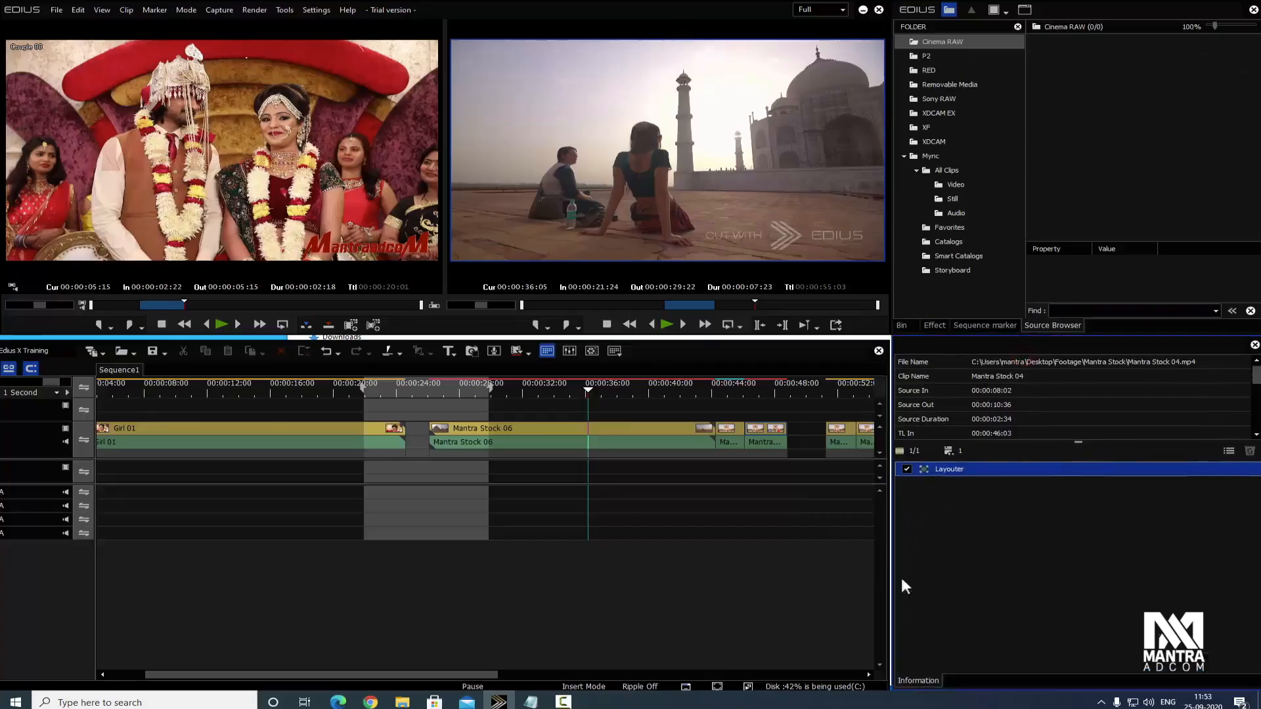
Step: Align the timeline's upper edge with the monitors and shrink both in width to enlarge the bin and Information windows
{"action": "left_click_drag", "start_coordinate": [885, 548], "coordinate": [887, 548]}
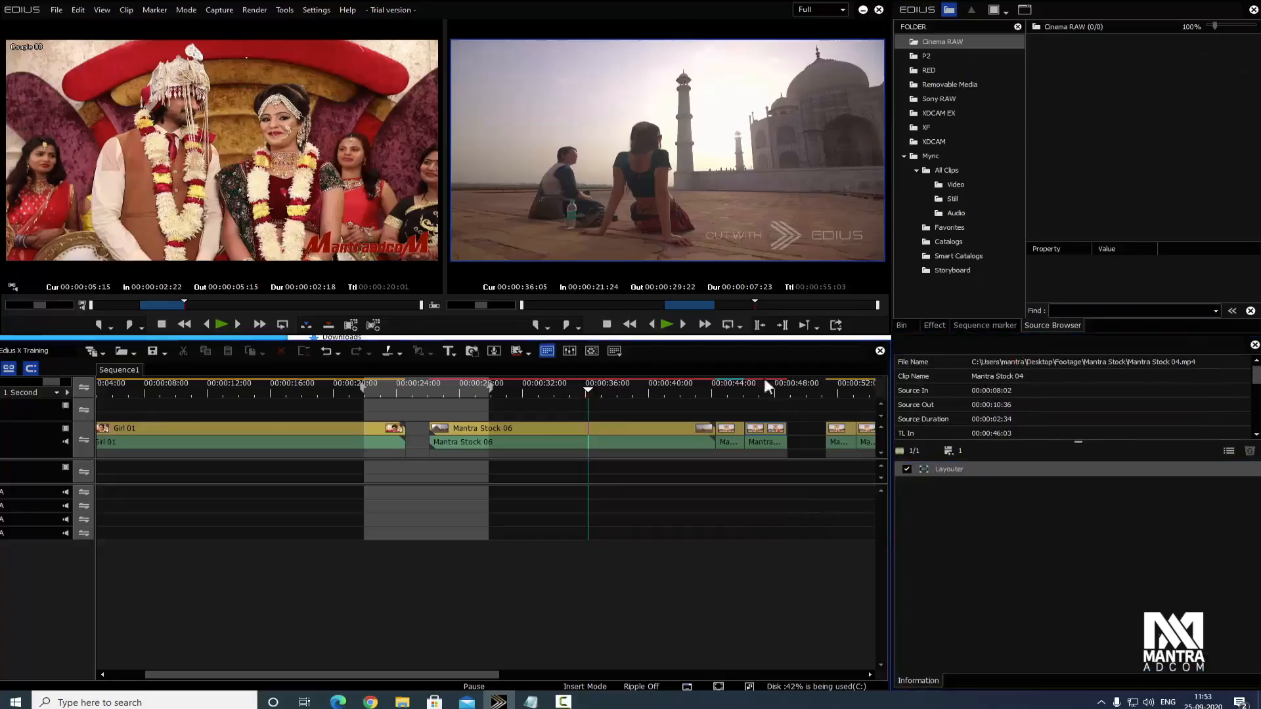
{"action": "left_click_drag", "start_coordinate": [744, 342], "coordinate": [743, 337]}
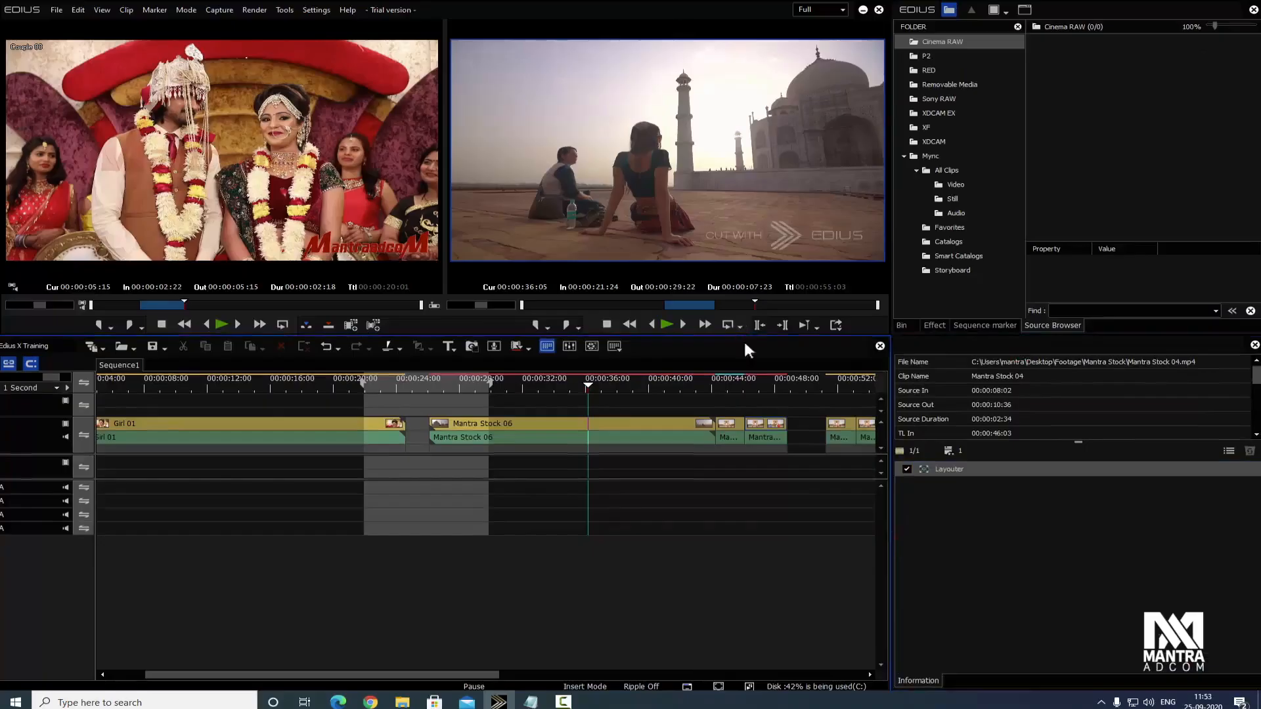
{"action": "left_click_drag", "start_coordinate": [892, 425], "coordinate": [654, 432]}
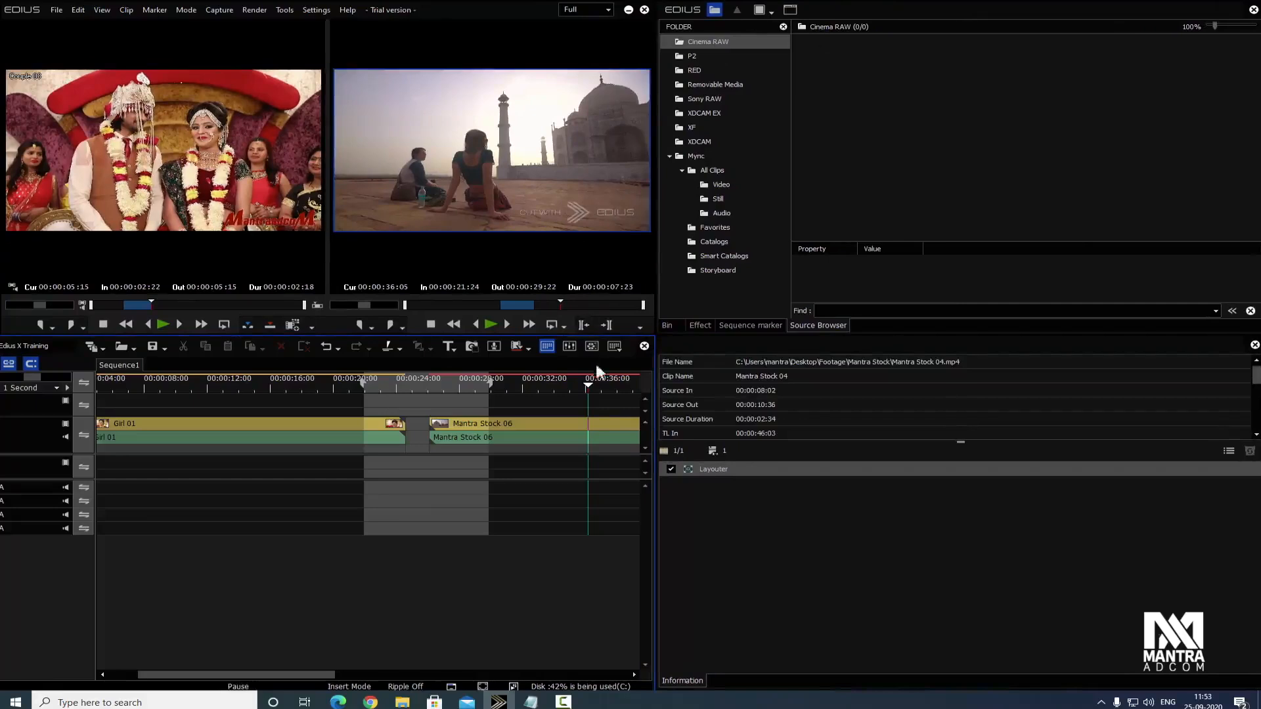
Step: Shift the timeline until its track headers are fully visible and widen the monitors and timeline slightly
{"action": "left_click_drag", "start_coordinate": [50, 341], "coordinate": [105, 343]}
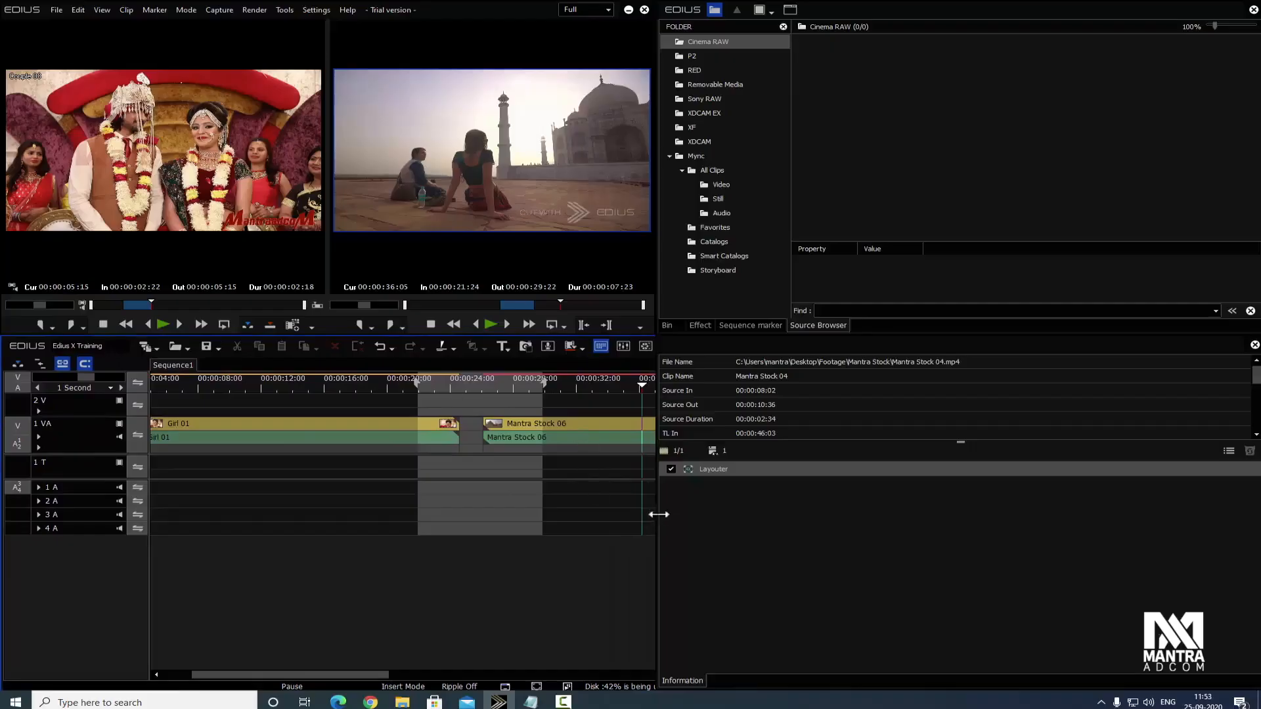
{"action": "left_click_drag", "start_coordinate": [658, 514], "coordinate": [713, 507]}
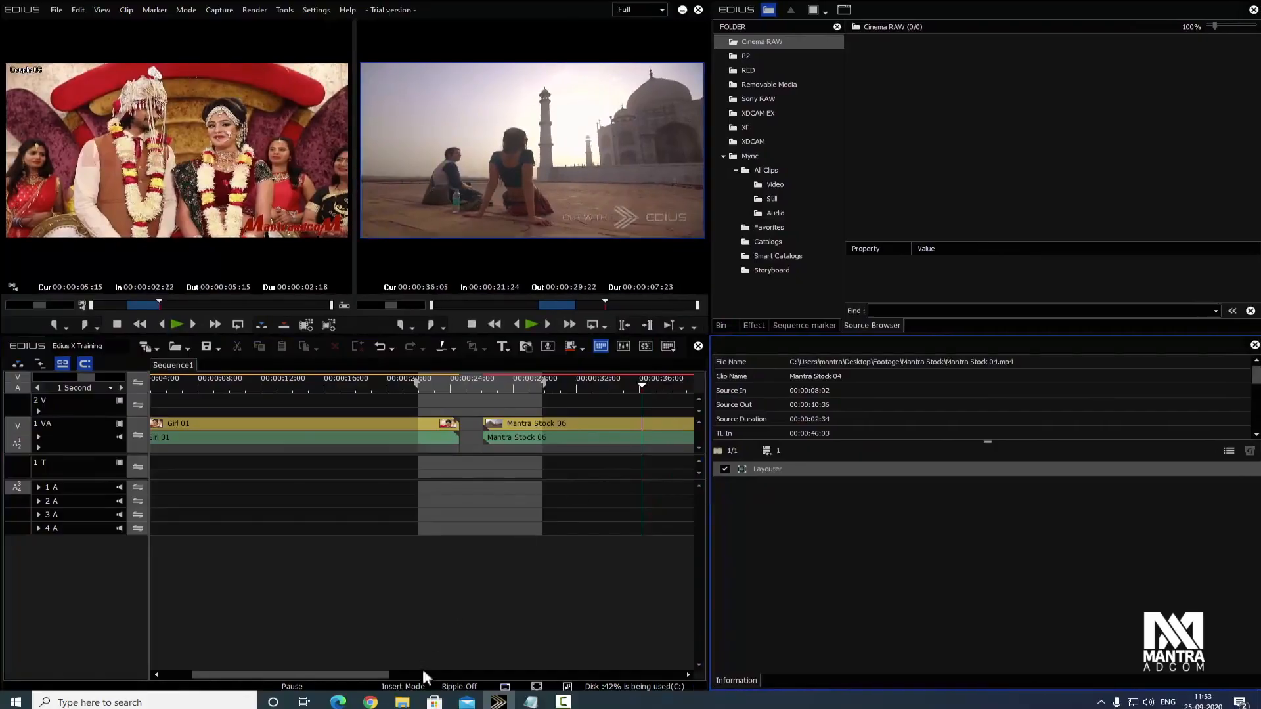
{"action": "mouse_move", "coordinate": [702, 687]}
{"action": "left_mouse_down"}
{"action": "mouse_move", "coordinate": [697, 644]}
{"action": "mouse_move", "coordinate": [696, 683]}
{"action": "mouse_move", "coordinate": [703, 653]}
{"action": "mouse_move", "coordinate": [710, 673]}
{"action": "left_mouse_up"}
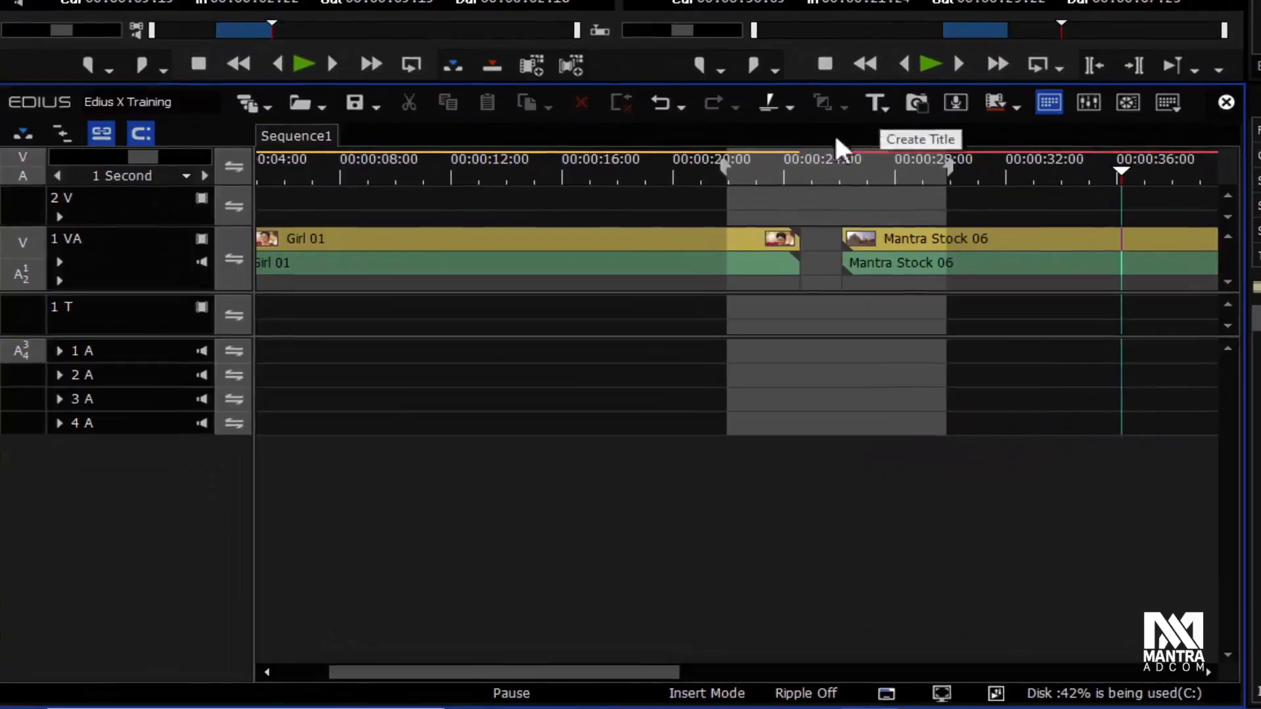
Step: Clear both the In and Out points of the Sequence1 timeline
{"action": "right_click", "coordinate": [667, 168]}
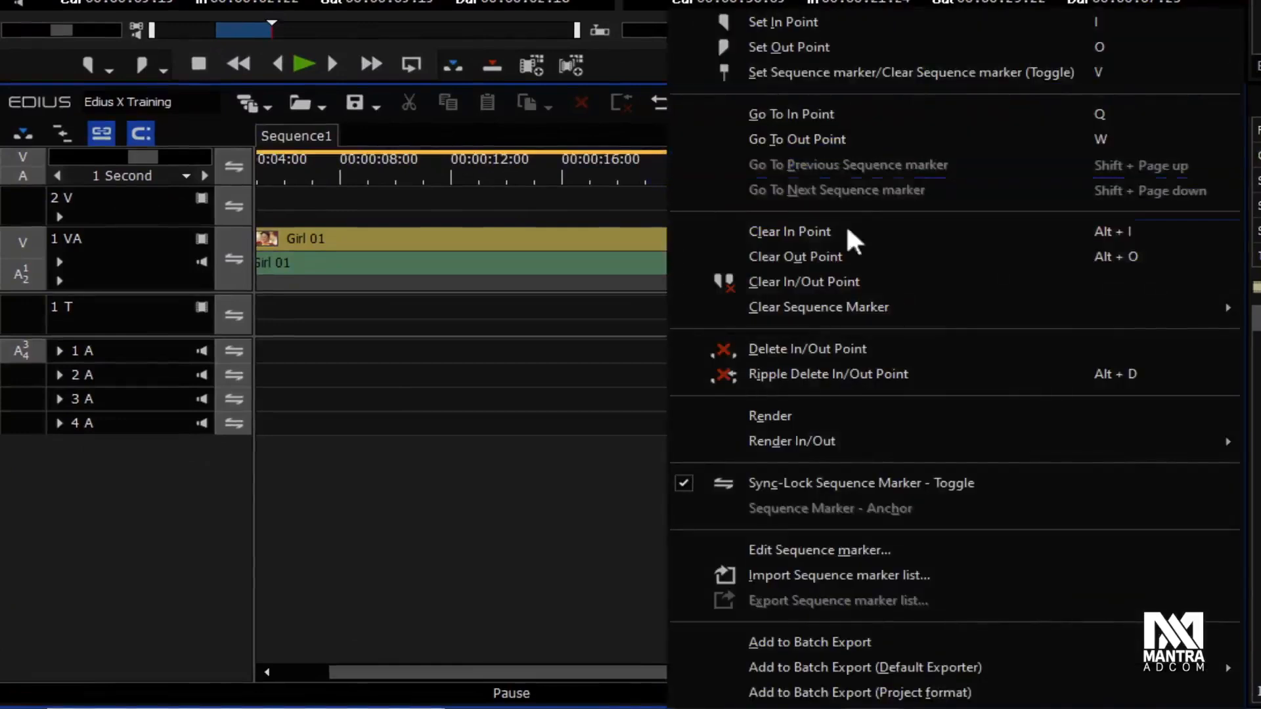
{"action": "left_click", "coordinate": [921, 284]}
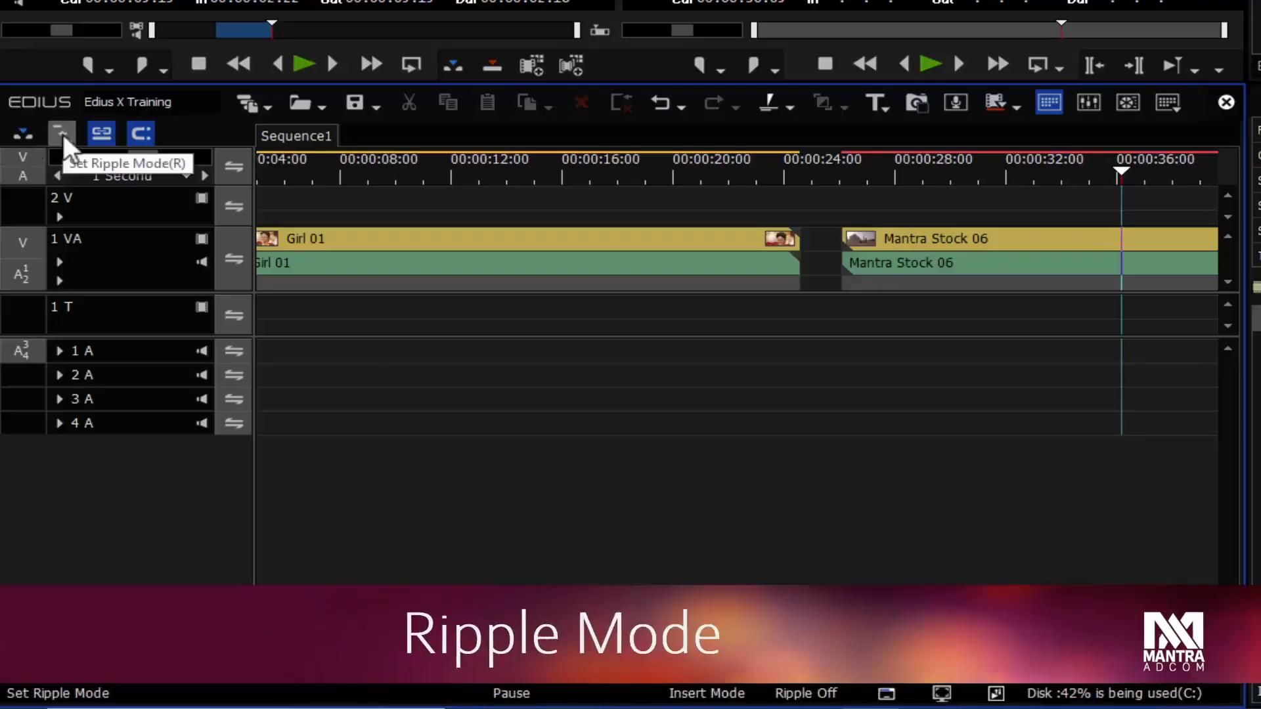
Step: Turn off group/link mode to select the video and audio of Girl 01 separately, and turn it back on
{"action": "left_click", "coordinate": [483, 239]}
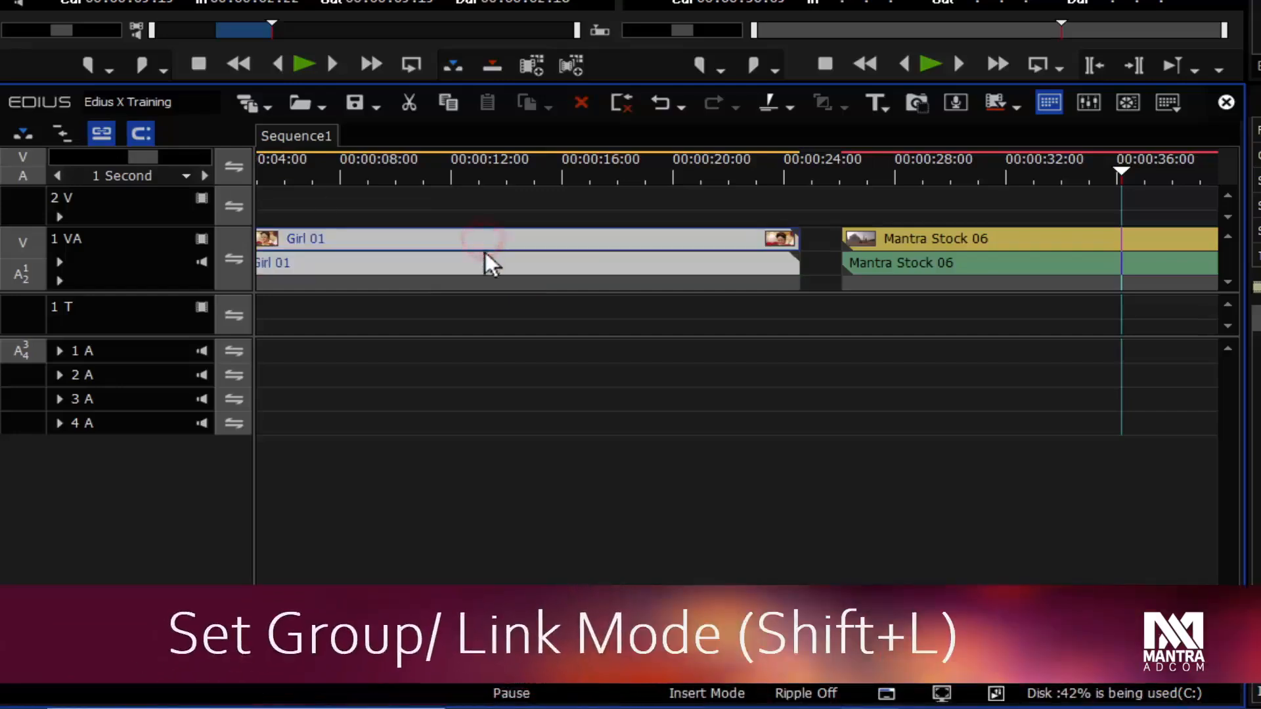
{"action": "left_click", "coordinate": [103, 134]}
{"action": "left_click", "coordinate": [345, 199]}
{"action": "left_click", "coordinate": [373, 246]}
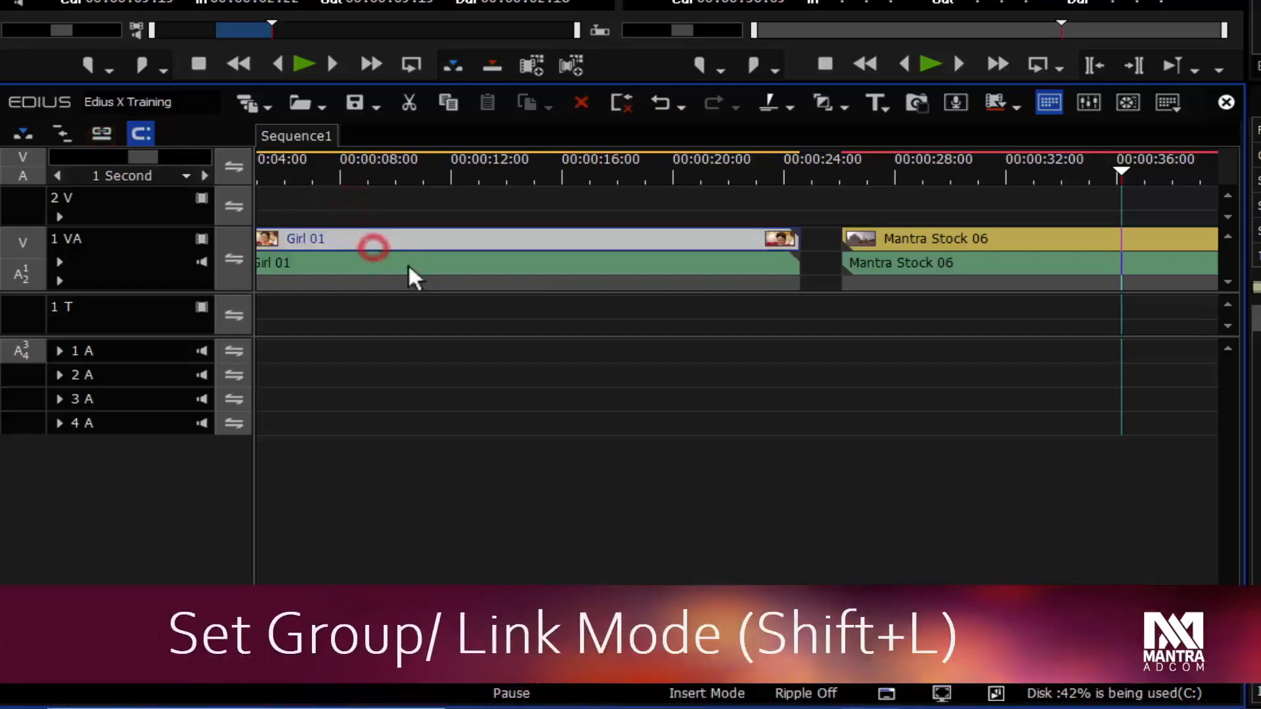
{"action": "left_click", "coordinate": [408, 263]}
{"action": "left_click", "coordinate": [419, 244]}
{"action": "left_click", "coordinate": [446, 243]}
{"action": "left_click", "coordinate": [101, 133]}
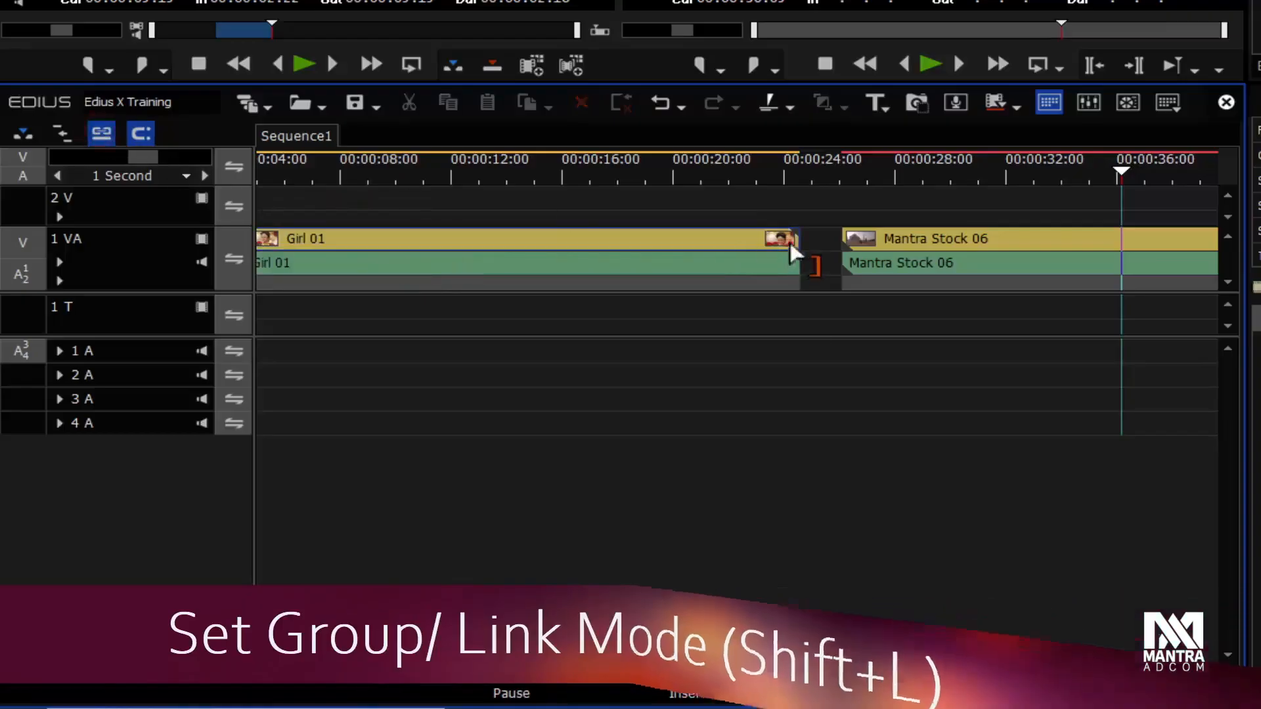
Step: Trim the end of the Girl 01 clip to about 00:00:21:23 and shorten the start of Mantra Stock 06
{"action": "left_click_drag", "start_coordinate": [795, 249], "coordinate": [714, 249]}
{"action": "left_click_drag", "start_coordinate": [845, 236], "coordinate": [901, 237]}
Step: Close the gap by snapping the Mantra Stock 06 clip against the end of Girl 01
{"action": "left_click_drag", "start_coordinate": [991, 236], "coordinate": [803, 246]}
{"action": "left_click", "coordinate": [141, 134]}
{"action": "mouse_move", "coordinate": [879, 245]}
{"action": "left_mouse_down"}
{"action": "mouse_move", "coordinate": [867, 249]}
{"action": "mouse_move", "coordinate": [879, 246]}
{"action": "left_mouse_up"}
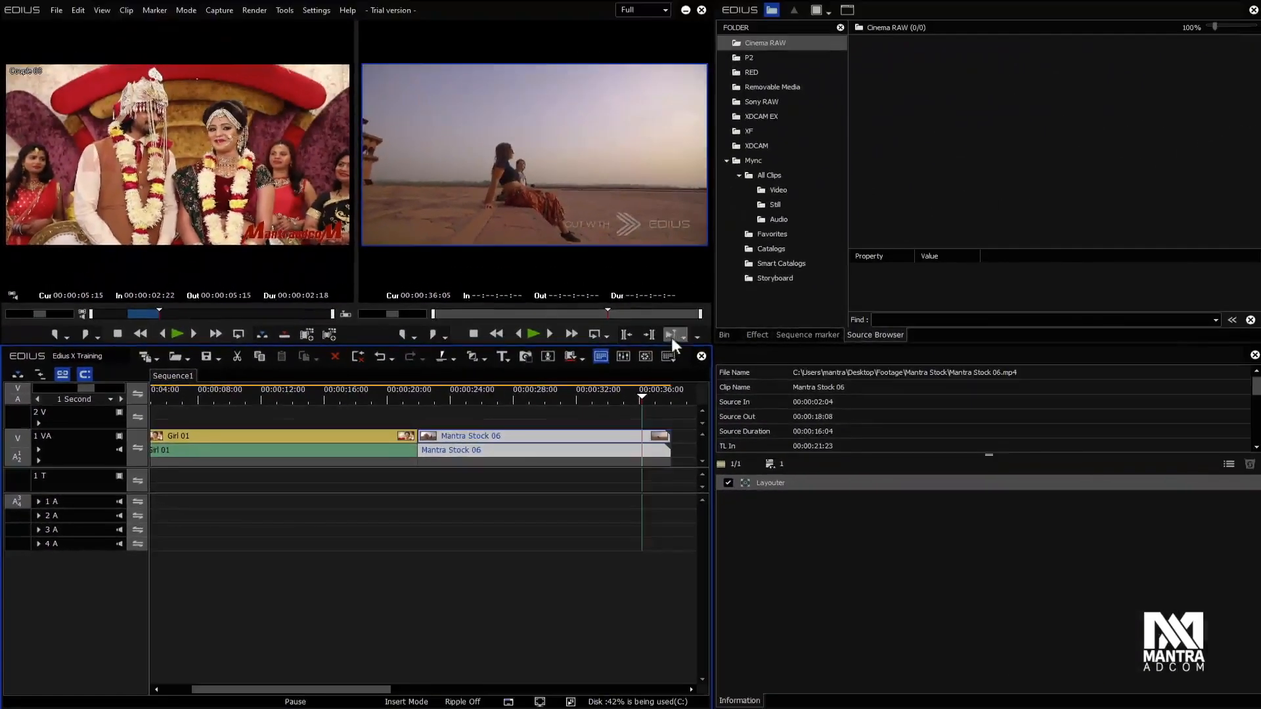
Step: Create a new sequence in the bin and open it in the timeline
{"action": "left_click", "coordinate": [726, 334]}
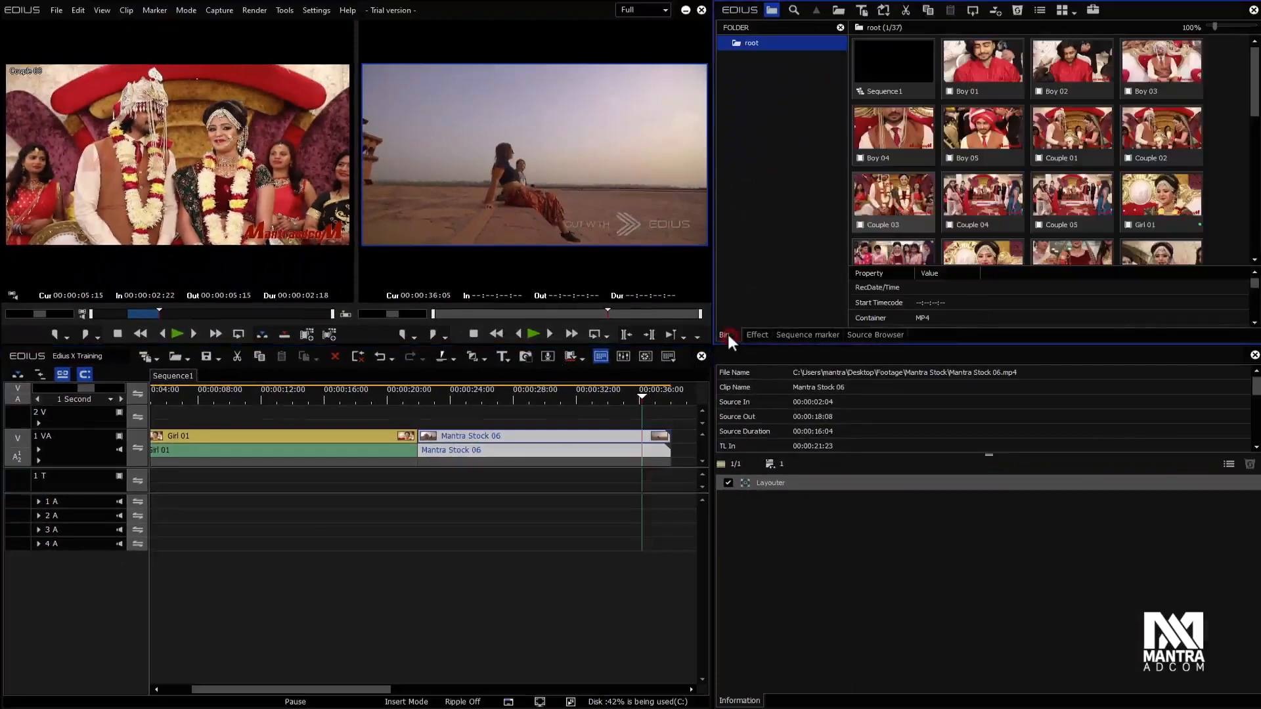
{"action": "right_click", "coordinate": [1221, 185]}
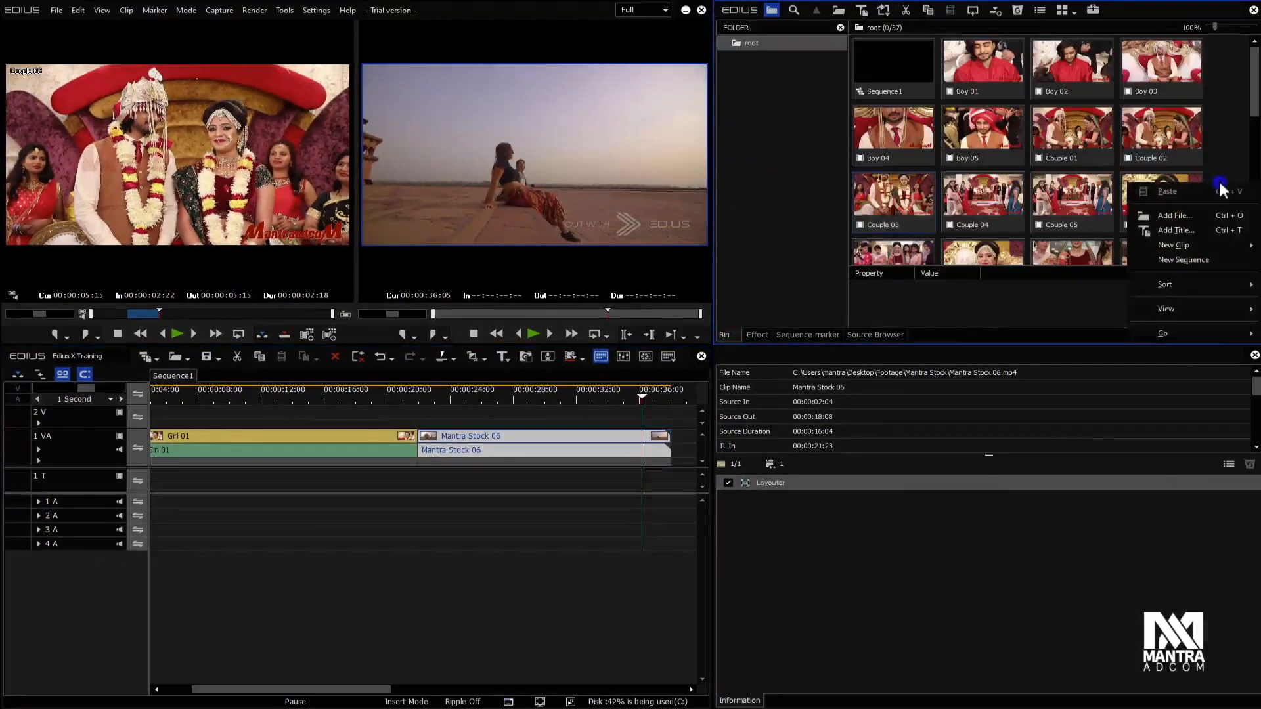
{"action": "left_click", "coordinate": [1195, 259]}
{"action": "double_click", "coordinate": [988, 224]}
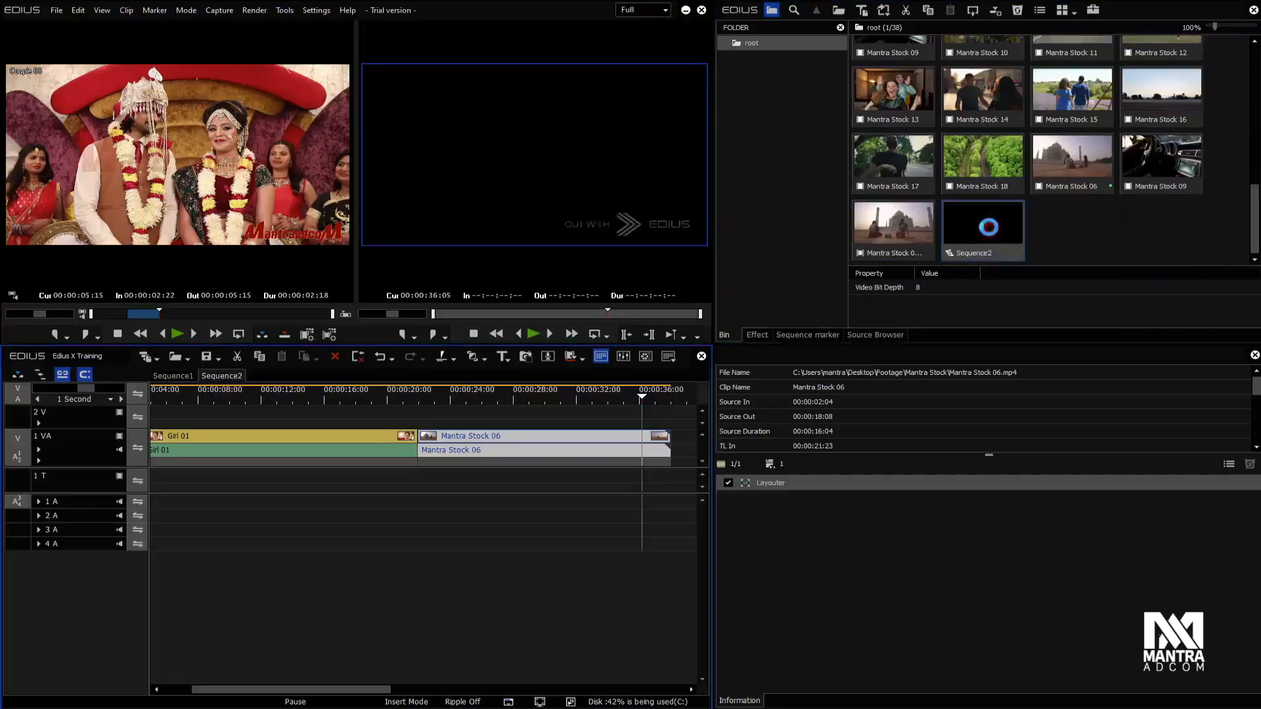
Step: Return to Sequence1 and set its track height to 3
{"action": "left_click", "coordinate": [177, 376]}
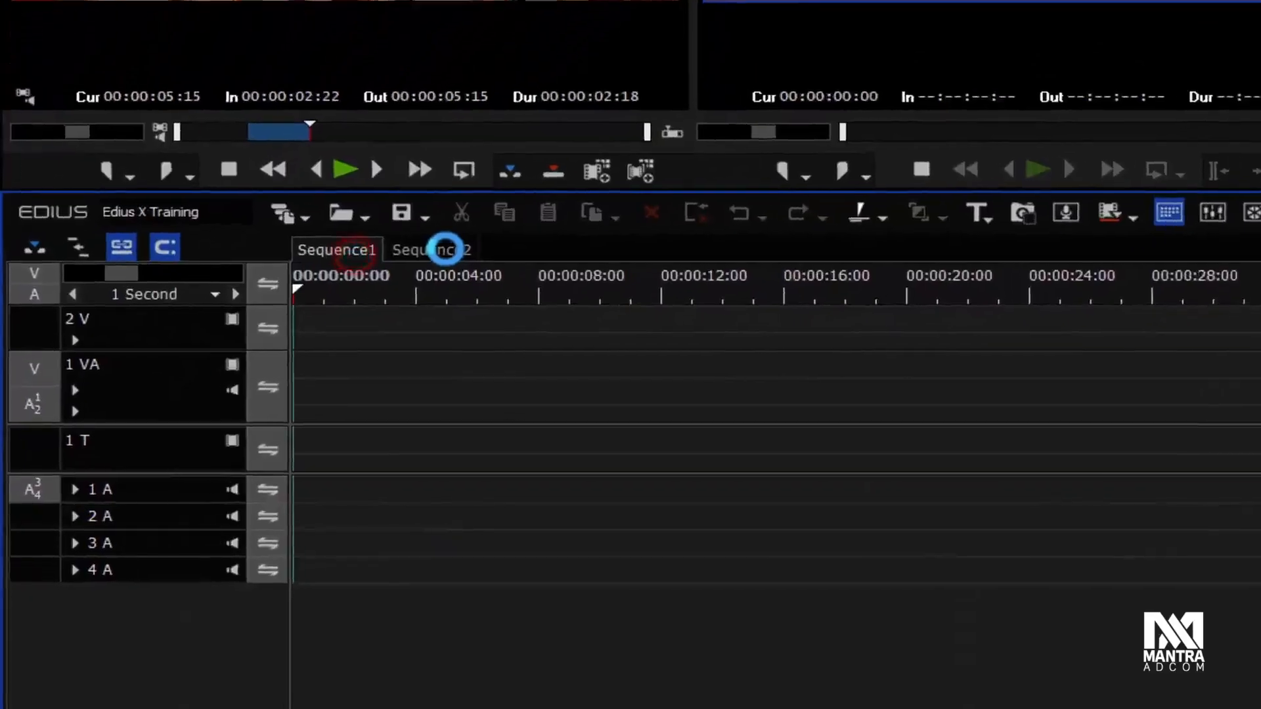
{"action": "left_click", "coordinate": [381, 286]}
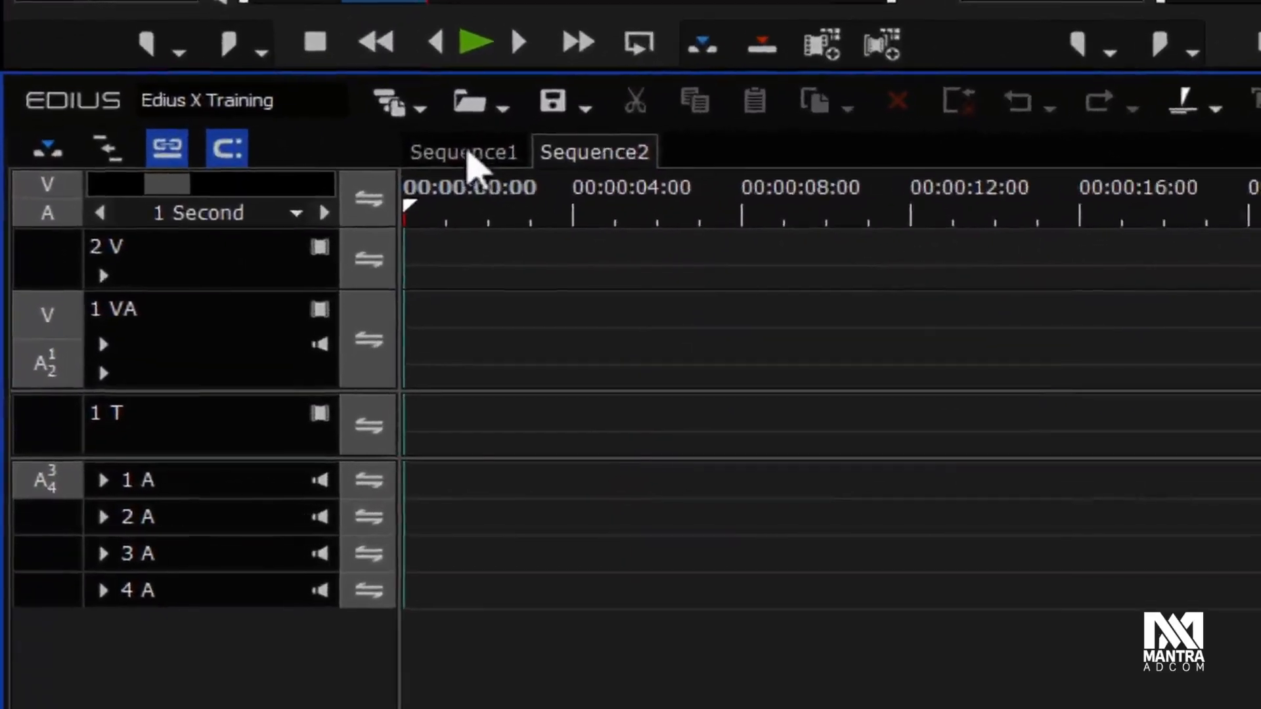
{"action": "left_click", "coordinate": [466, 150]}
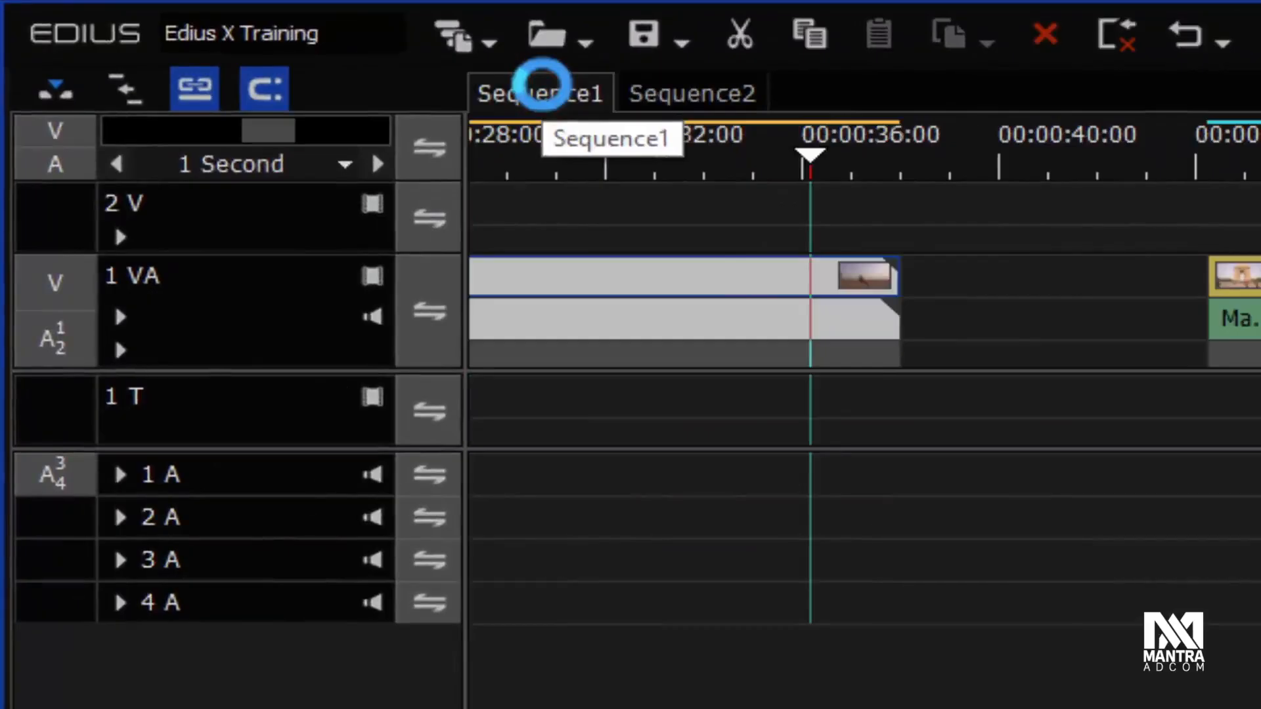
{"action": "right_click", "coordinate": [529, 110]}
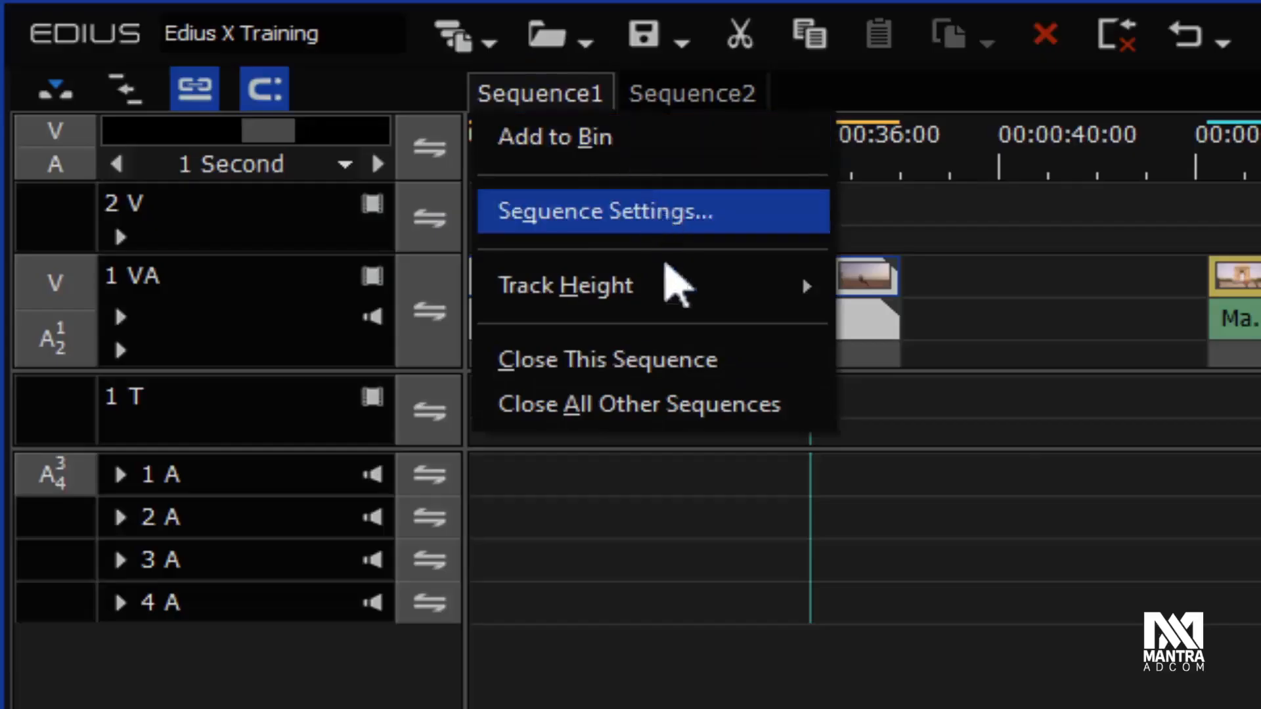
{"action": "mouse_move", "coordinate": [670, 283]}
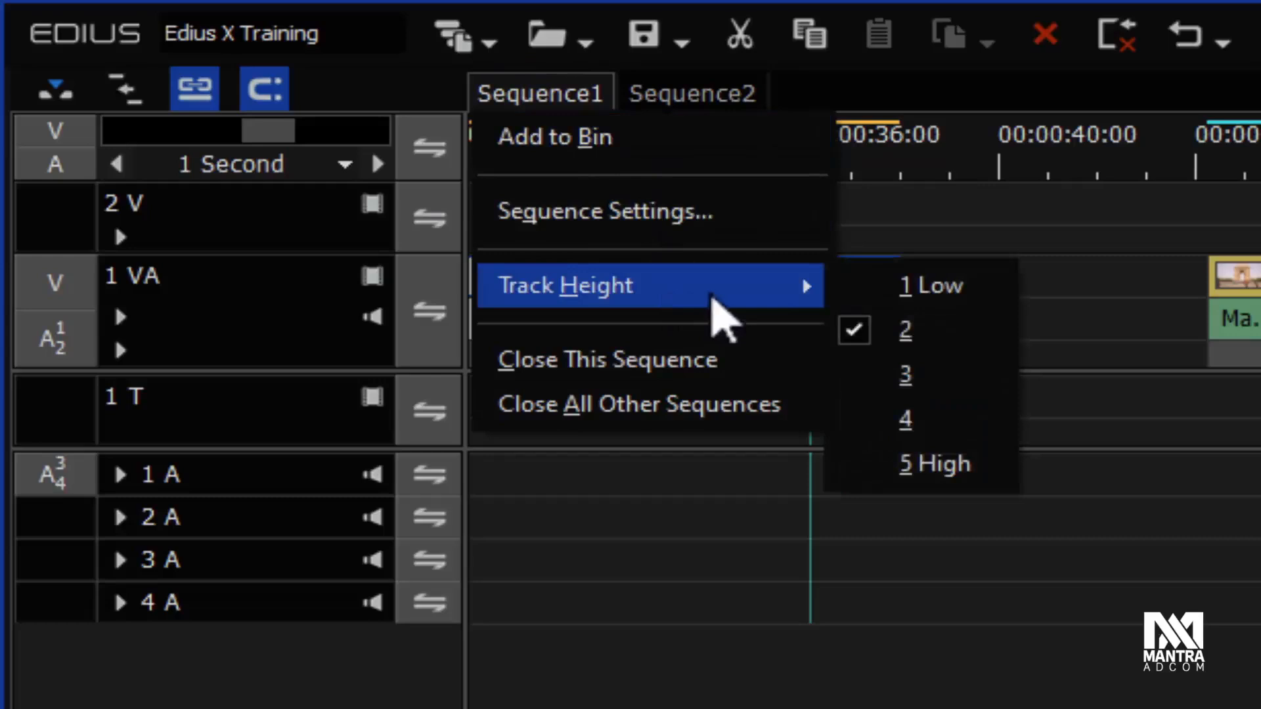
{"action": "left_click", "coordinate": [955, 371]}
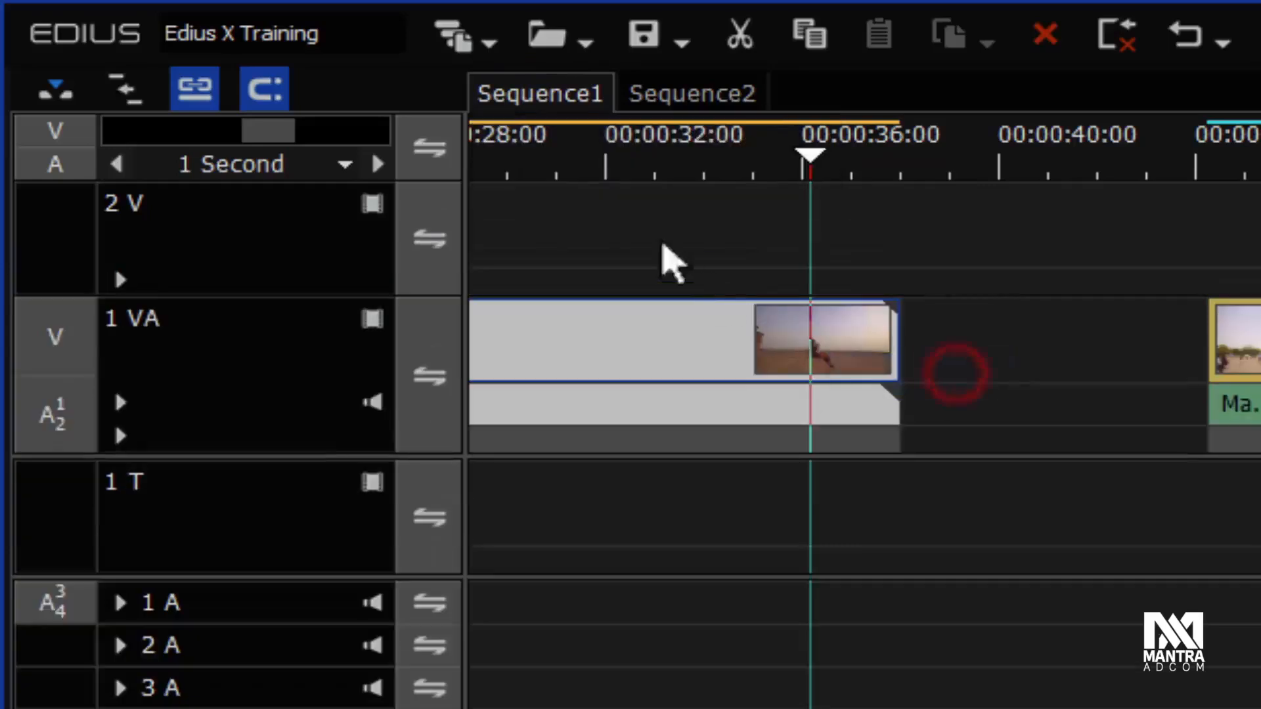
Step: Examine the sequence settings of Sequence1, including name, timecode preset and total length, and accept them without edits
{"action": "left_click", "coordinate": [563, 99]}
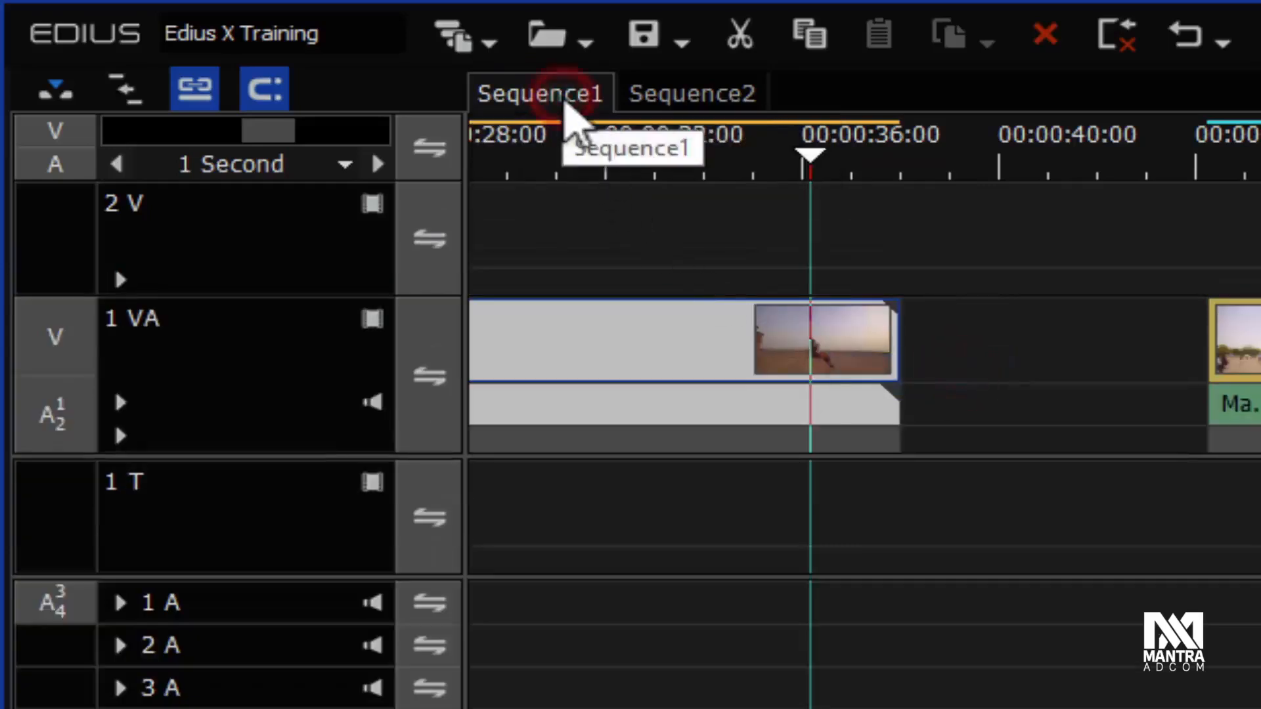
{"action": "right_click", "coordinate": [564, 100]}
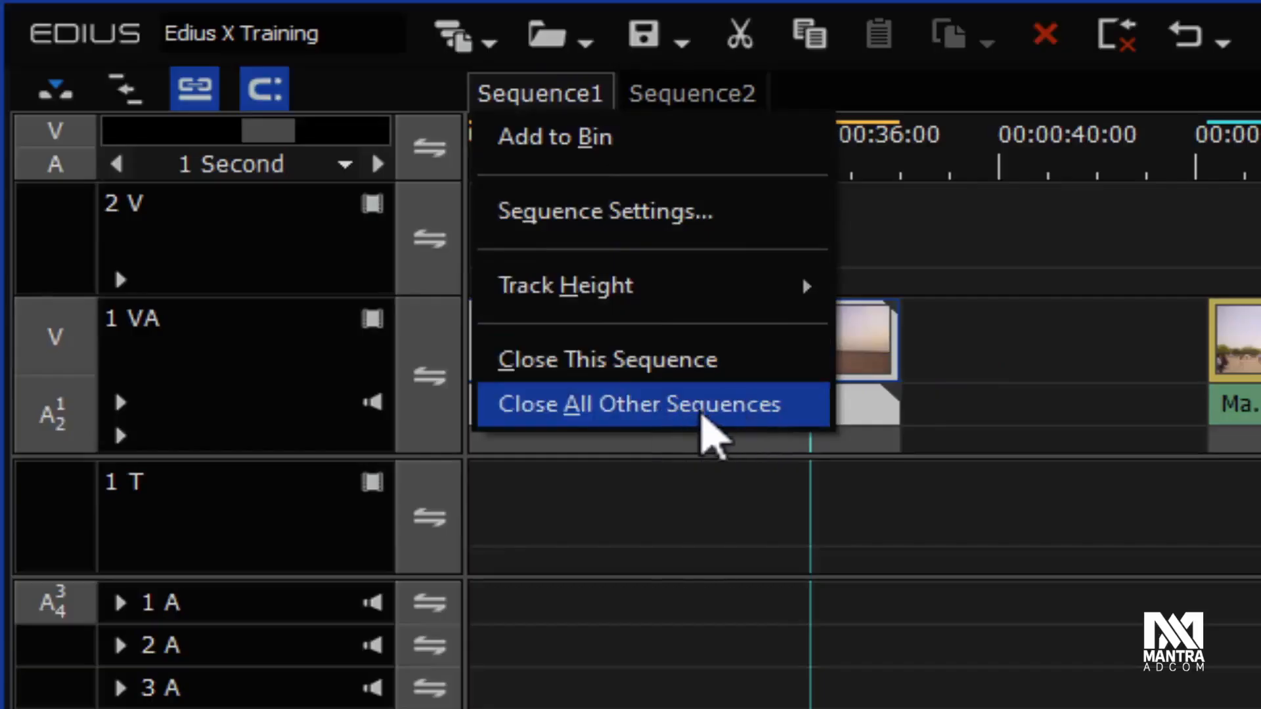
{"action": "mouse_move", "coordinate": [694, 278]}
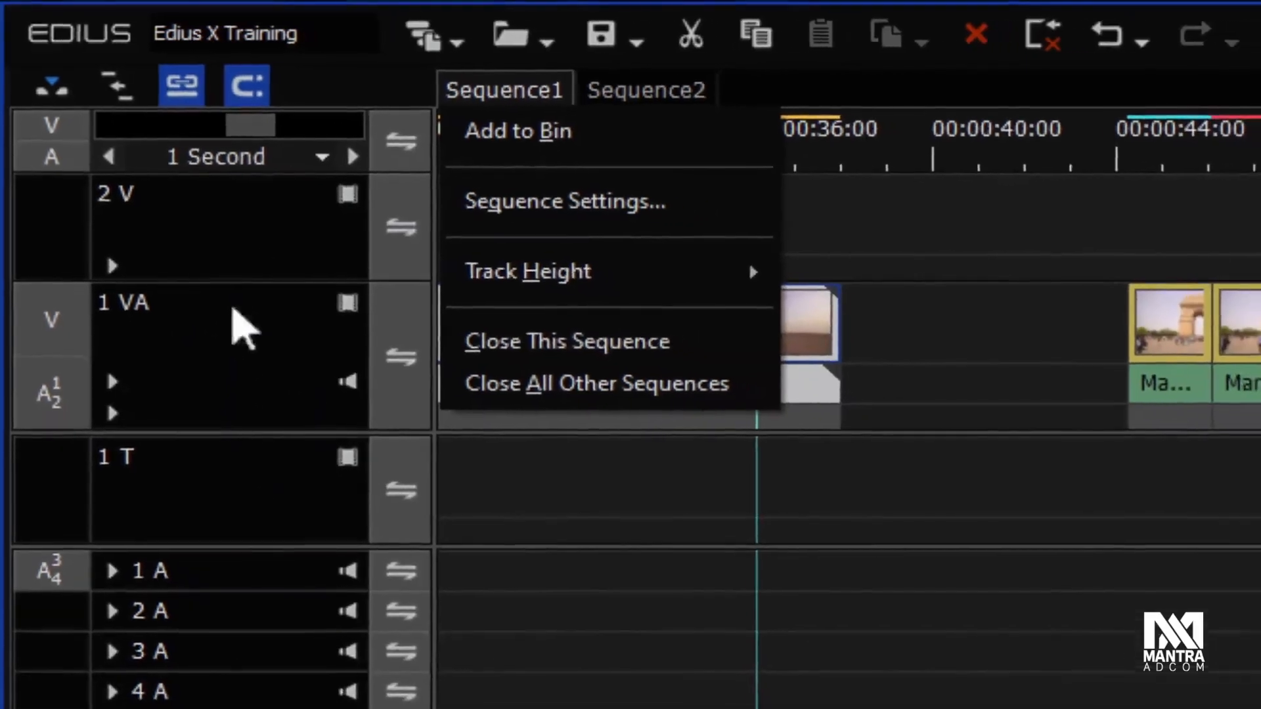
{"action": "mouse_move", "coordinate": [648, 282]}
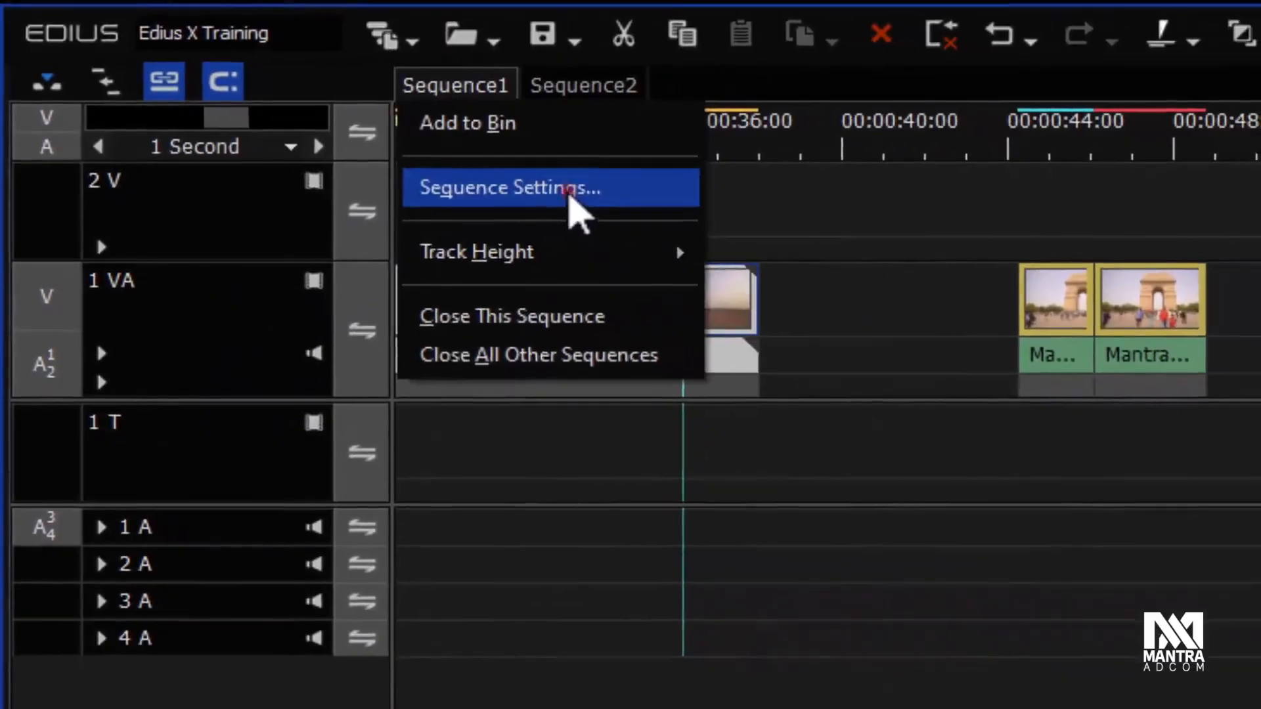
{"action": "left_click", "coordinate": [581, 197]}
{"action": "left_click_drag", "start_coordinate": [972, 383], "coordinate": [732, 380]}
{"action": "left_click", "coordinate": [928, 424]}
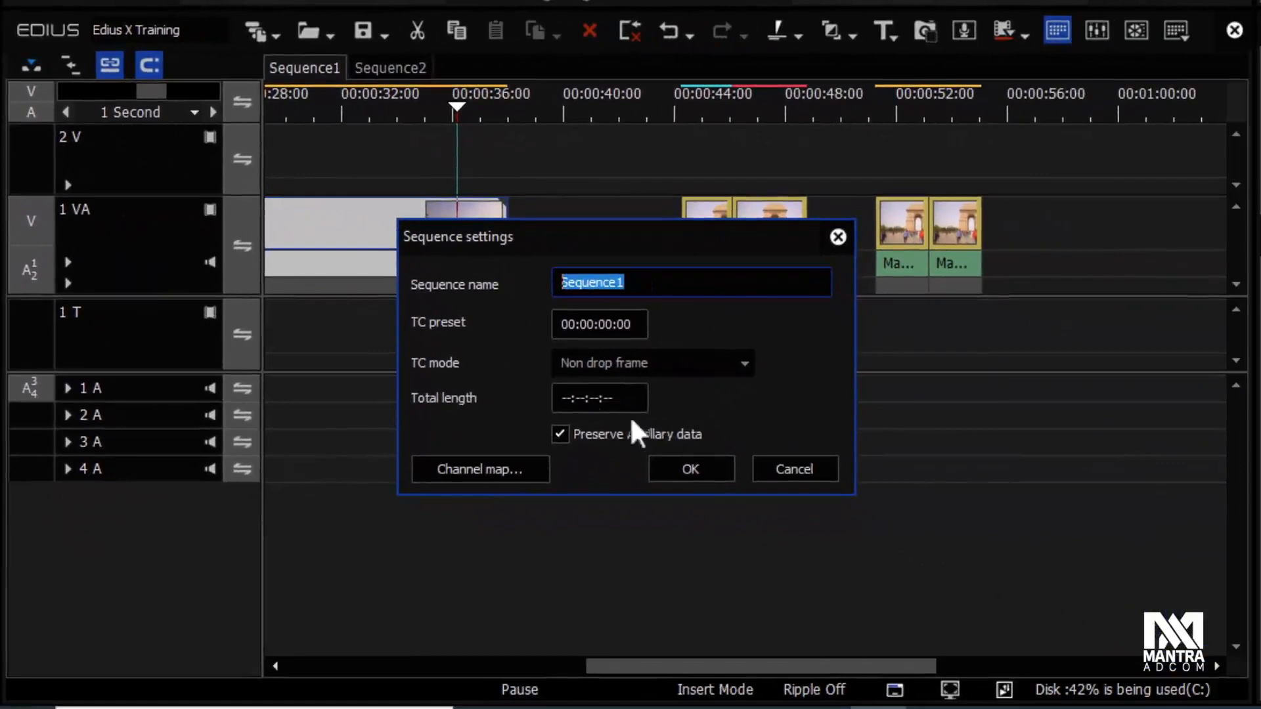
{"action": "left_click", "coordinate": [695, 469]}
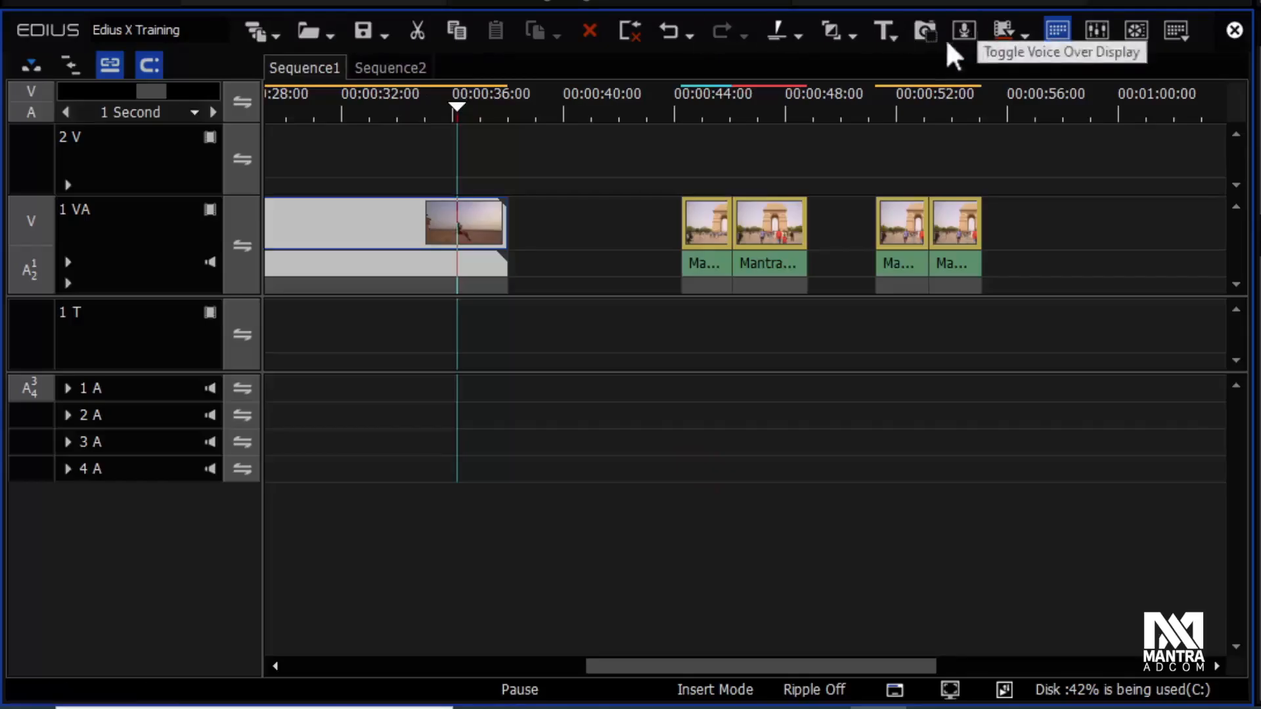
Step: Move the timeline cursor to about 00:00:40:00, in the gap after Mantra Stock 06
{"action": "left_click", "coordinate": [278, 34]}
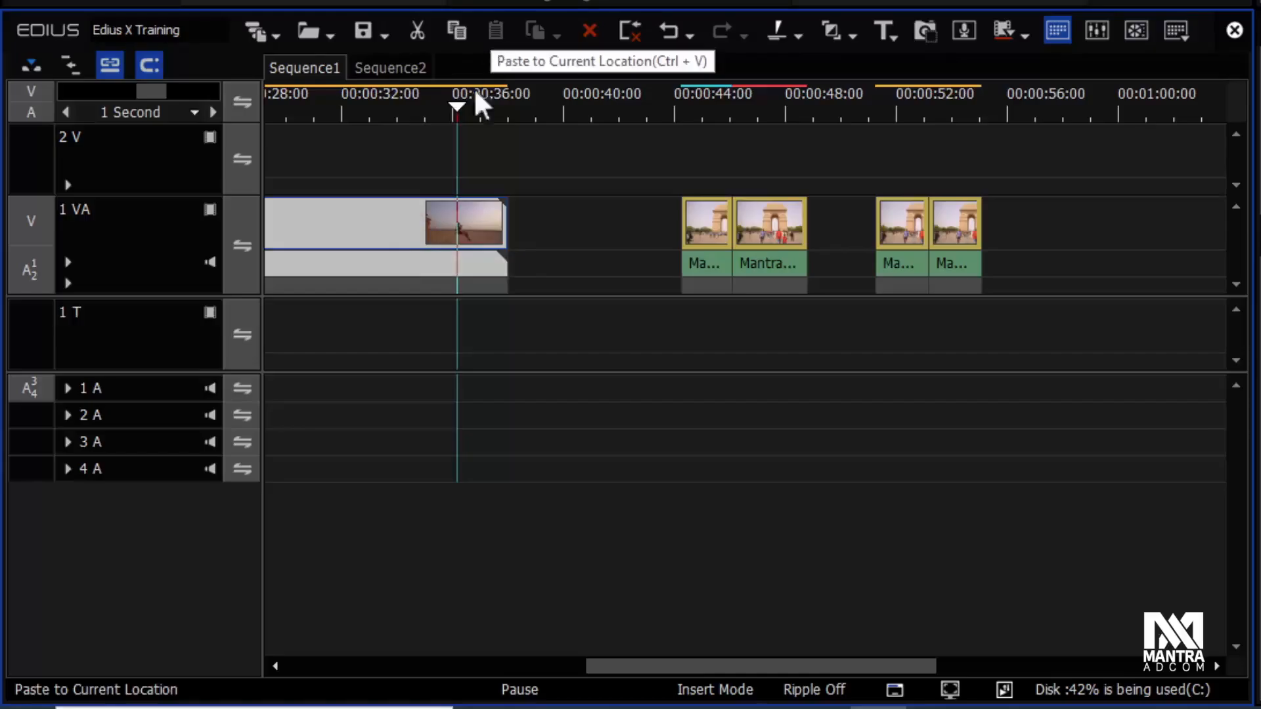
{"action": "left_click_drag", "start_coordinate": [471, 113], "coordinate": [567, 108]}
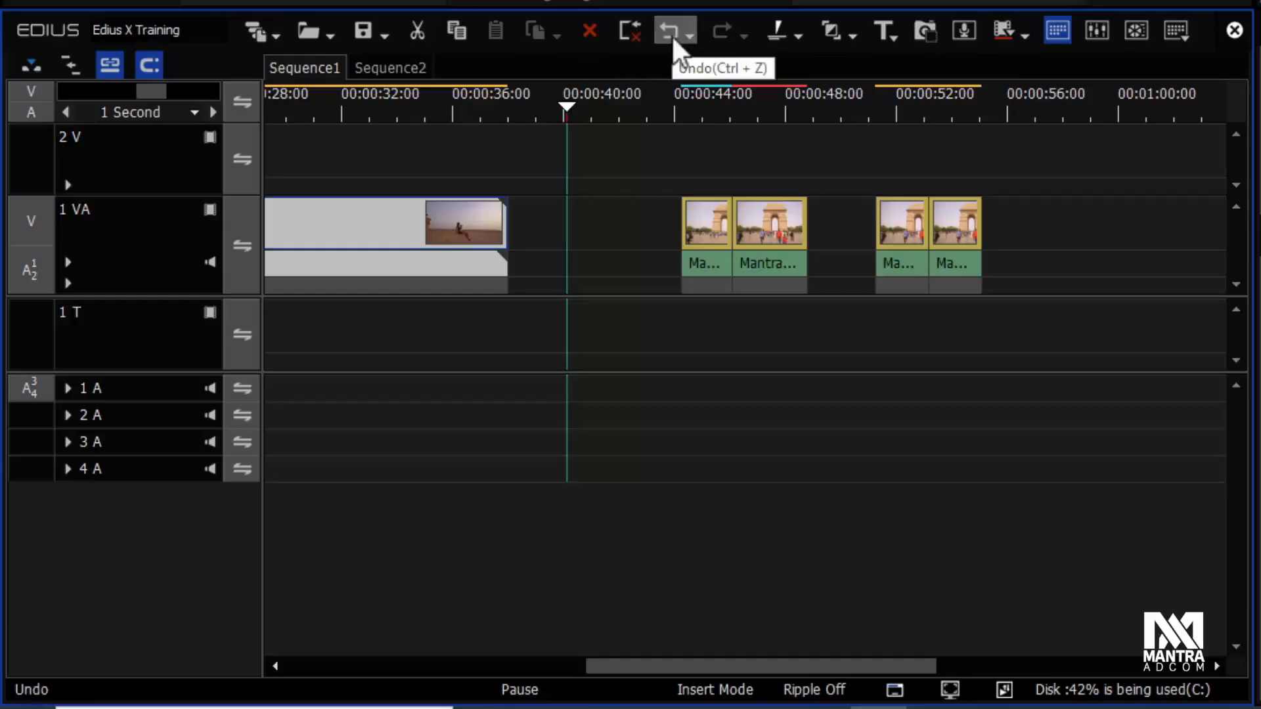
Step: Try a ripple delete on the first pair of clips after the gap and undo it
{"action": "left_click", "coordinate": [671, 180]}
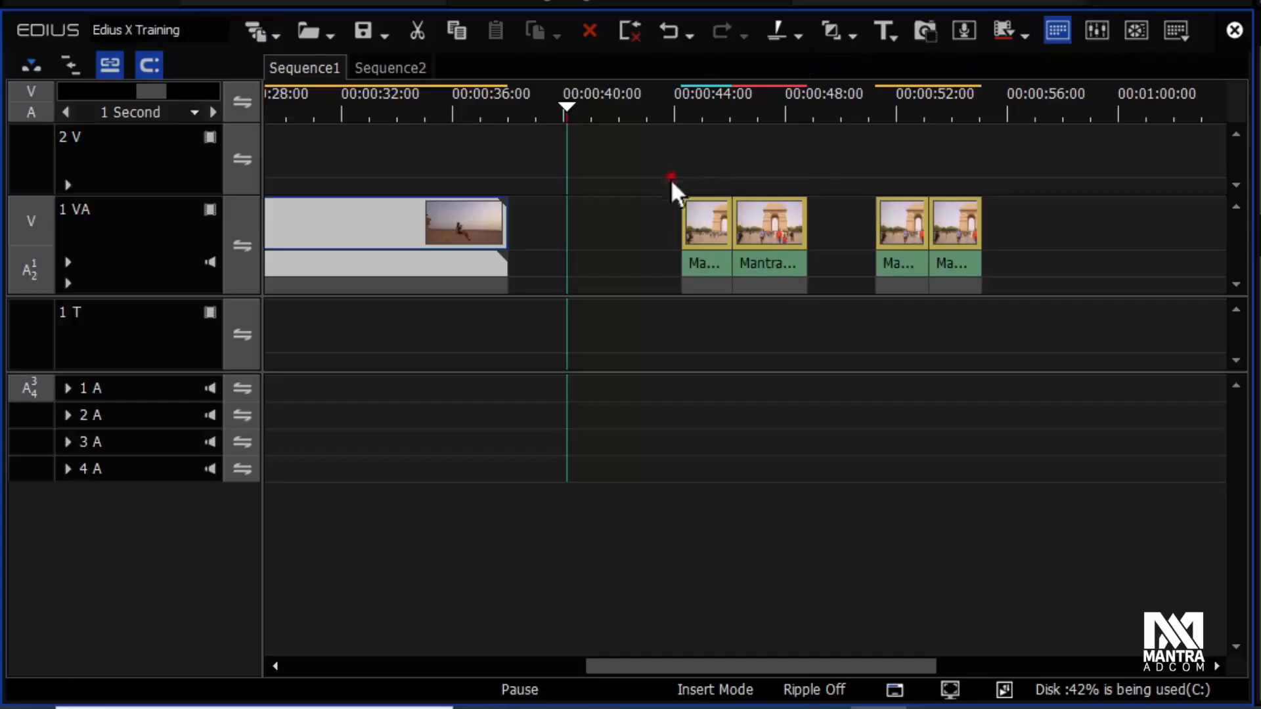
{"action": "left_click_drag", "start_coordinate": [672, 178], "coordinate": [803, 249]}
{"action": "left_click", "coordinate": [630, 31]}
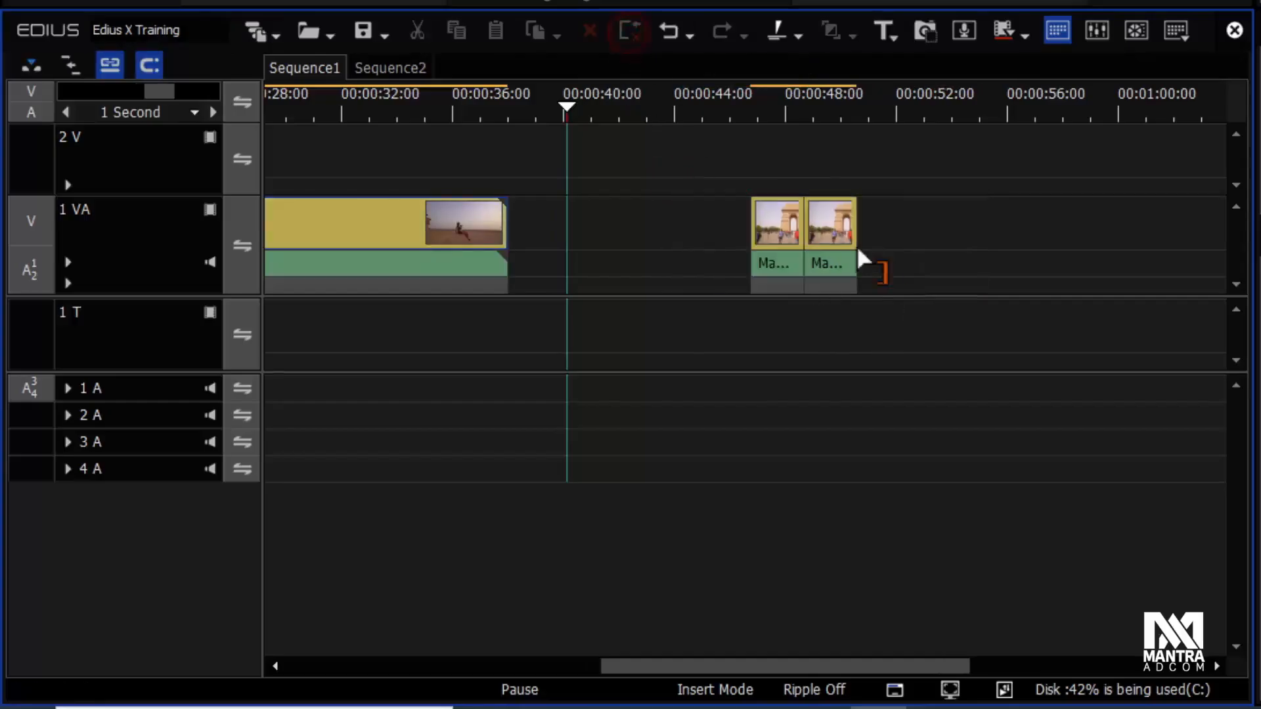
{"action": "key", "text": "ctrl+z"}
Step: Ripple delete the two adjacent clips between about 00:00:44:00 and 00:00:48:00 on track 1 VA
{"action": "left_click_drag", "start_coordinate": [821, 162], "coordinate": [686, 287]}
{"action": "left_click", "coordinate": [629, 30]}
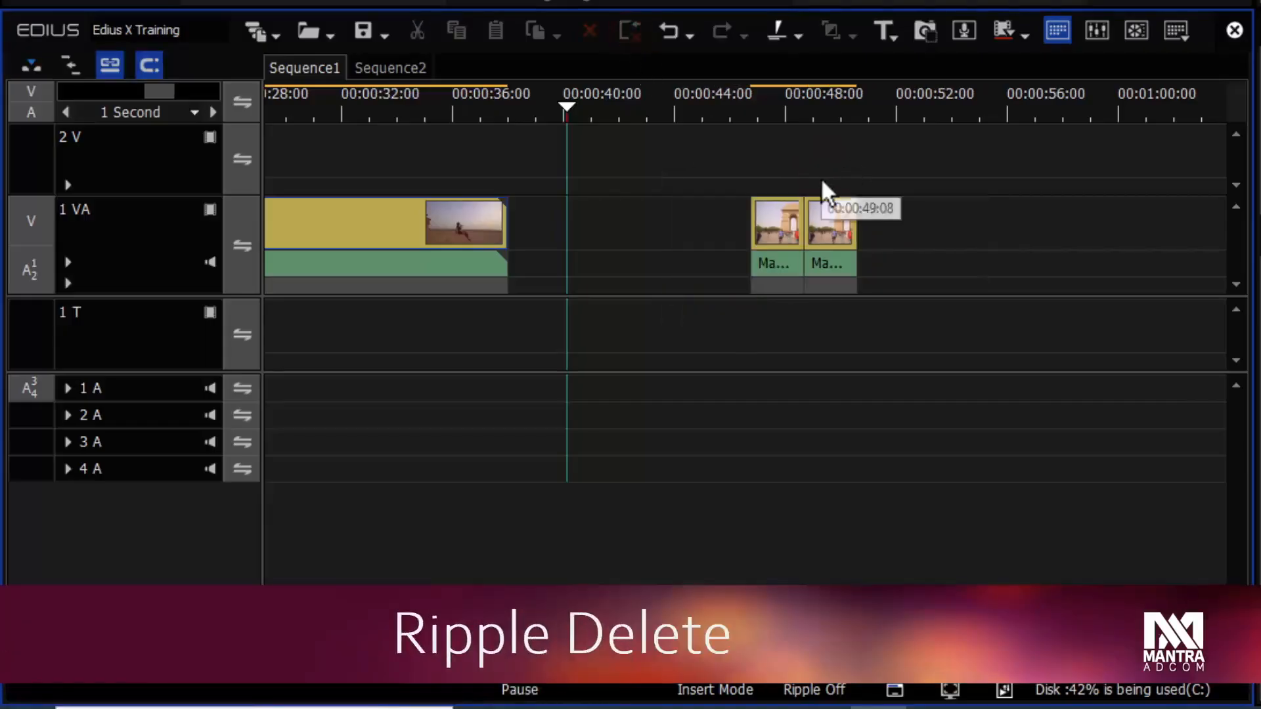
Step: Undo the last ripple delete, and try an ordinary delete of the same two clips on track 1 VA and undo it too
{"action": "key", "text": "ctrl+z"}
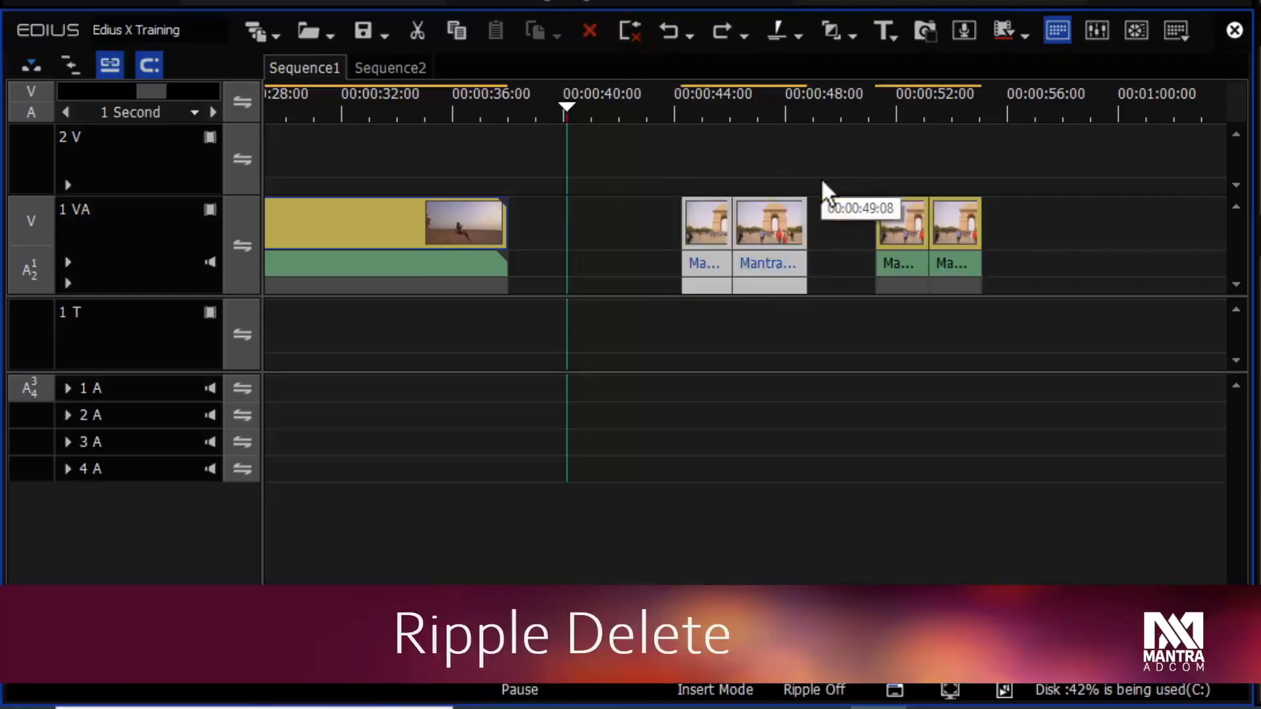
{"action": "left_click_drag", "start_coordinate": [620, 147], "coordinate": [812, 317]}
{"action": "left_click", "coordinate": [589, 21]}
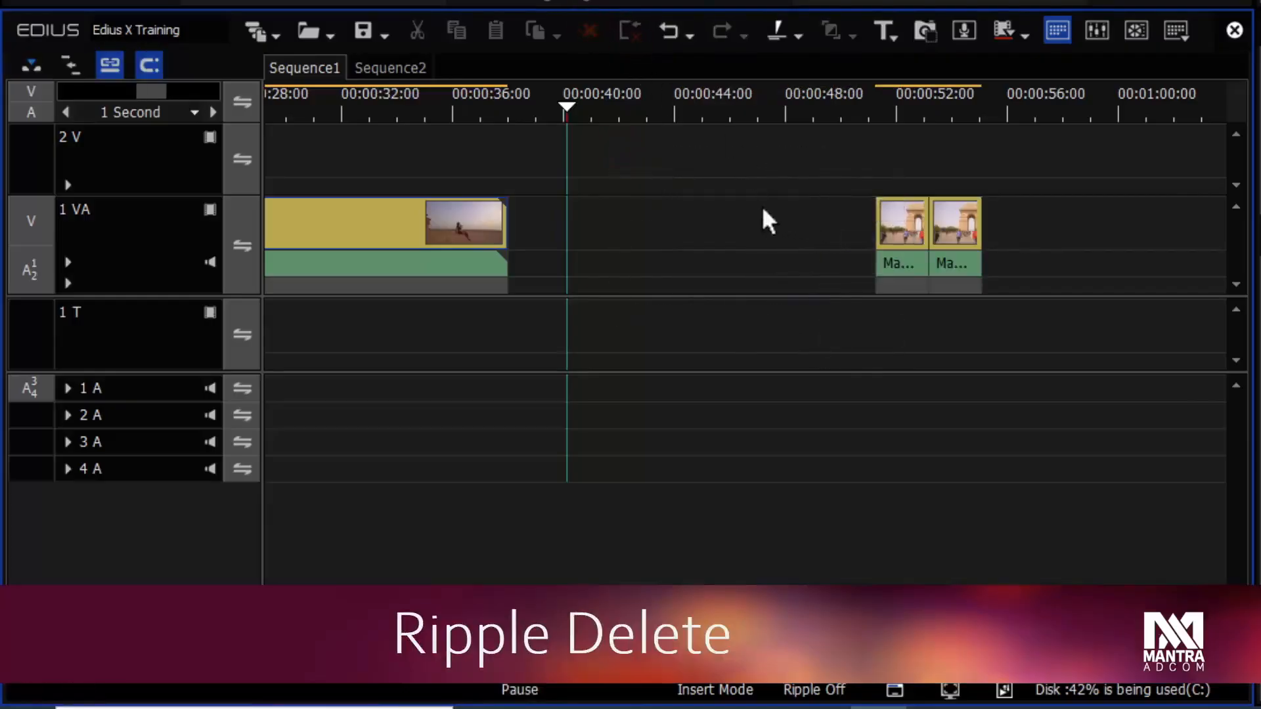
{"action": "key", "text": "ctrl+z"}
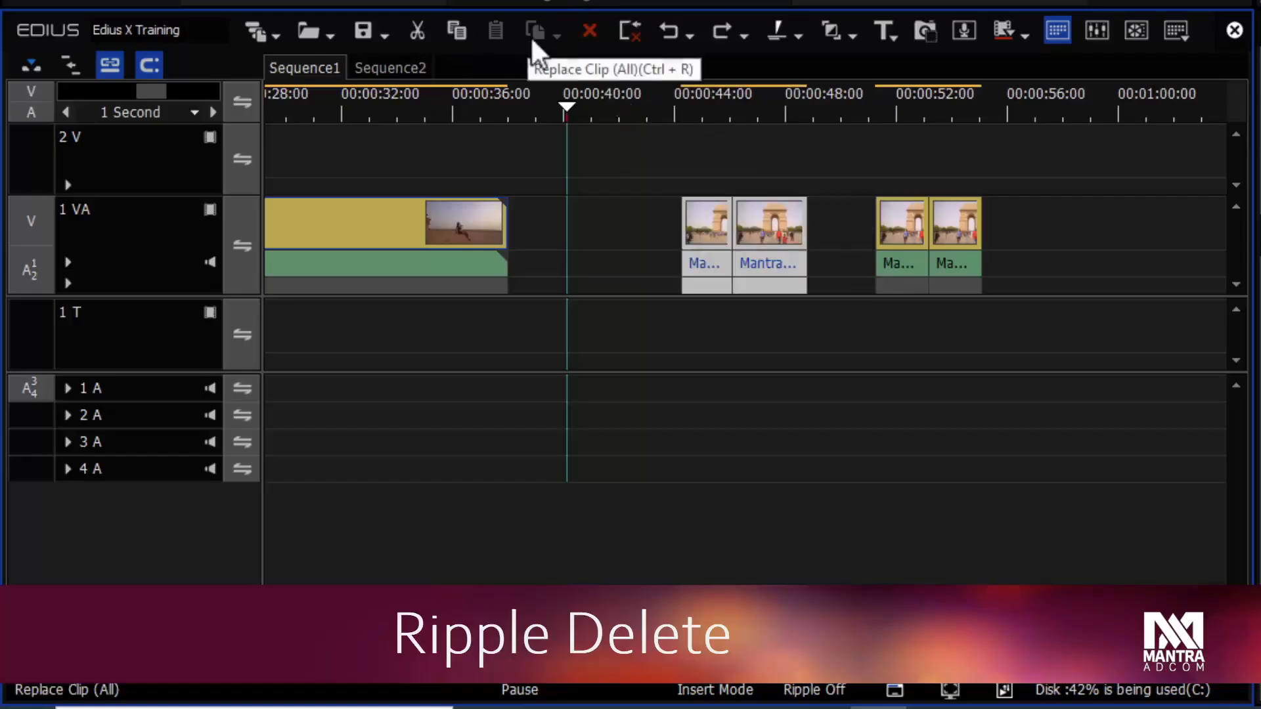
Step: Add a cut point to the Mantra Stock 06 clip on track 1 VA at about 00:00:32:19
{"action": "left_click", "coordinate": [624, 229]}
{"action": "left_click", "coordinate": [708, 214]}
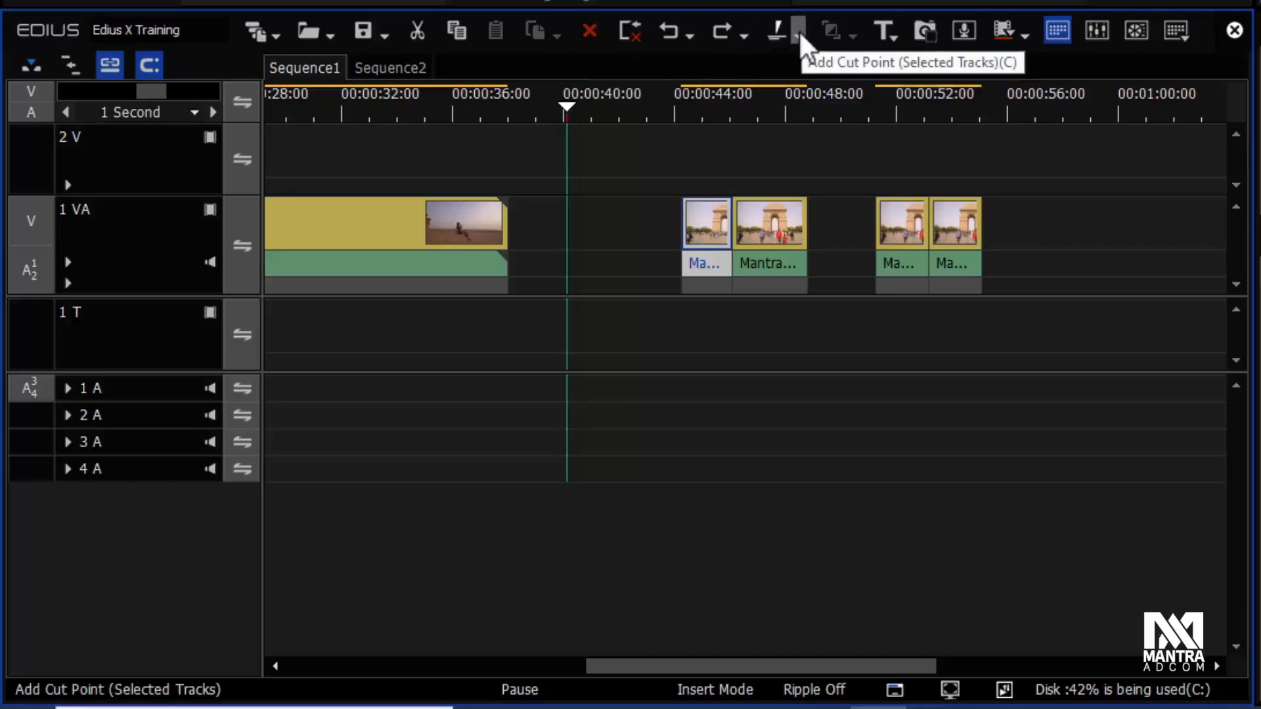
{"action": "mouse_move", "coordinate": [509, 123]}
{"action": "left_mouse_down"}
{"action": "mouse_move", "coordinate": [100, 164]}
{"action": "mouse_move", "coordinate": [487, 129]}
{"action": "left_mouse_up"}
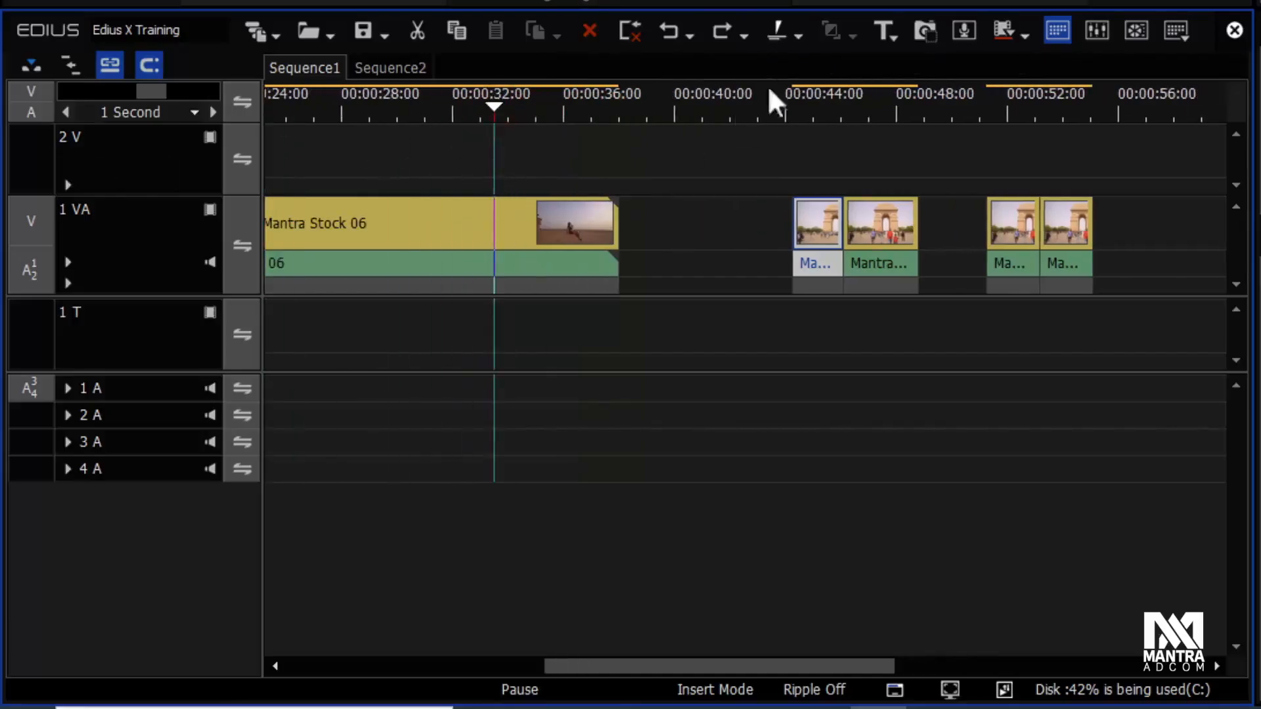
{"action": "left_click", "coordinate": [777, 38]}
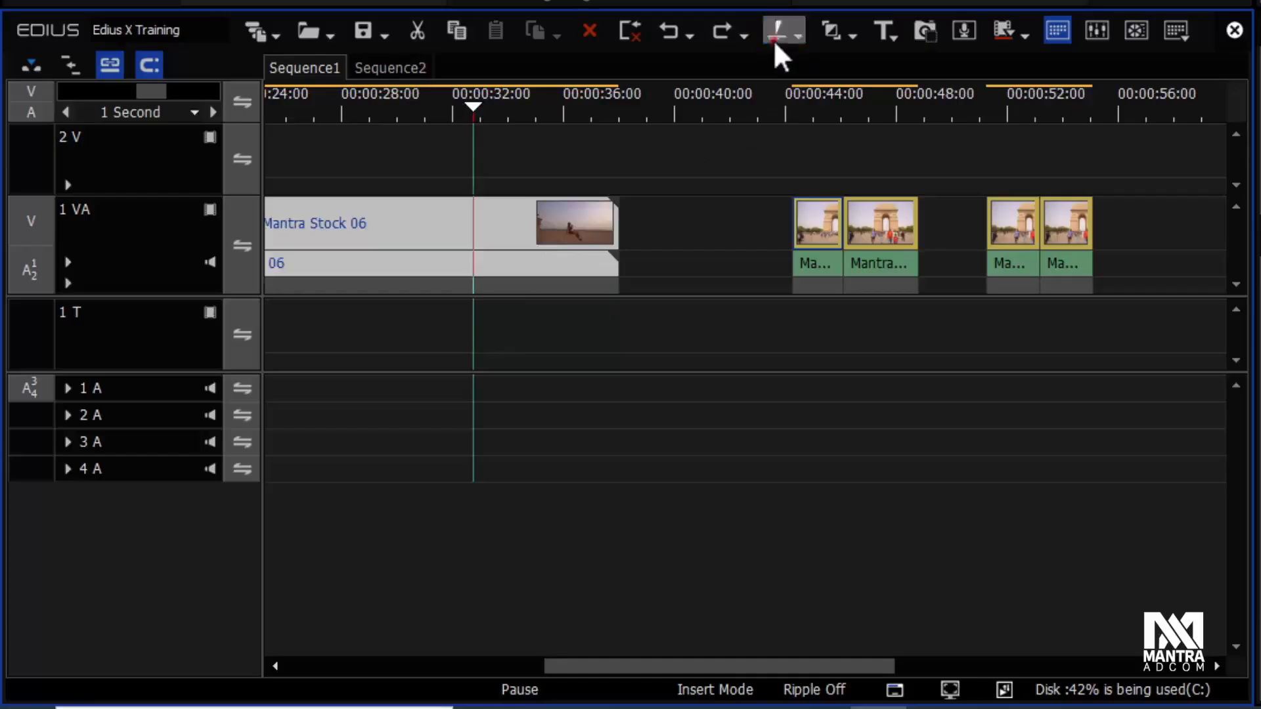
{"action": "left_click", "coordinate": [775, 40]}
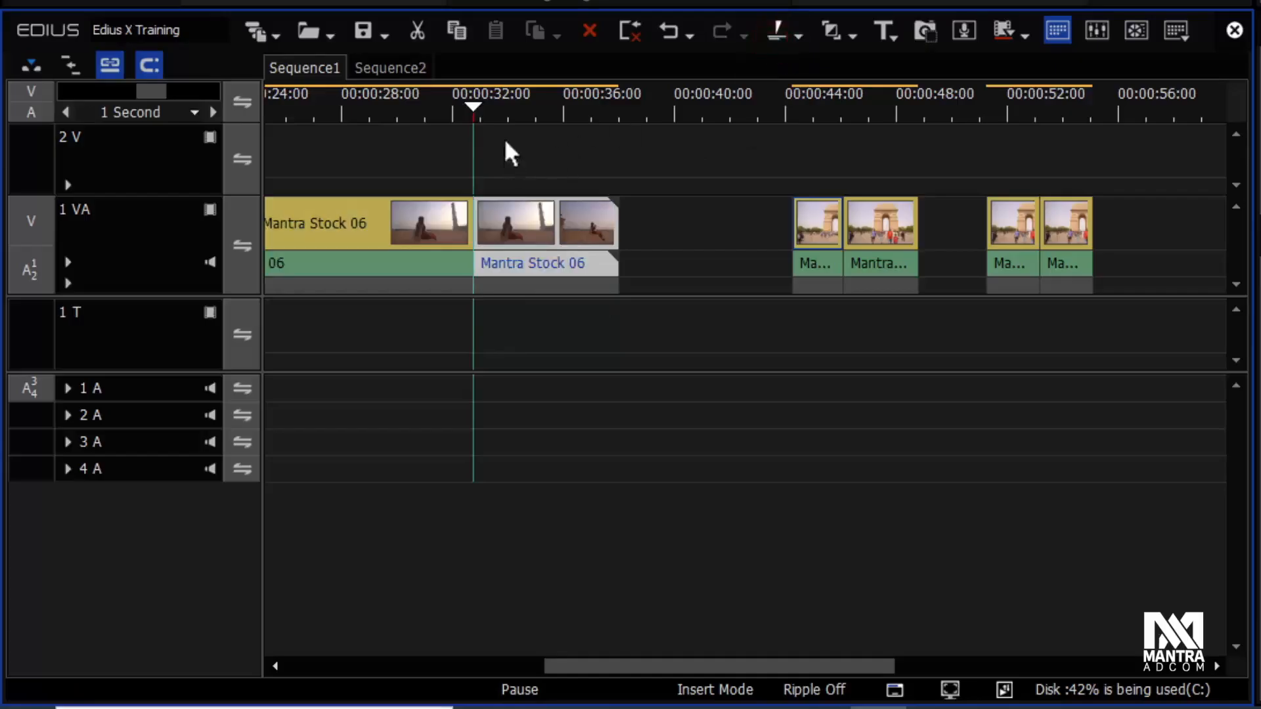
Step: Select track 1 VA and add a cut point to Mantra Stock 06 at about 00:00:29:00
{"action": "left_click_drag", "start_coordinate": [483, 105], "coordinate": [537, 104]}
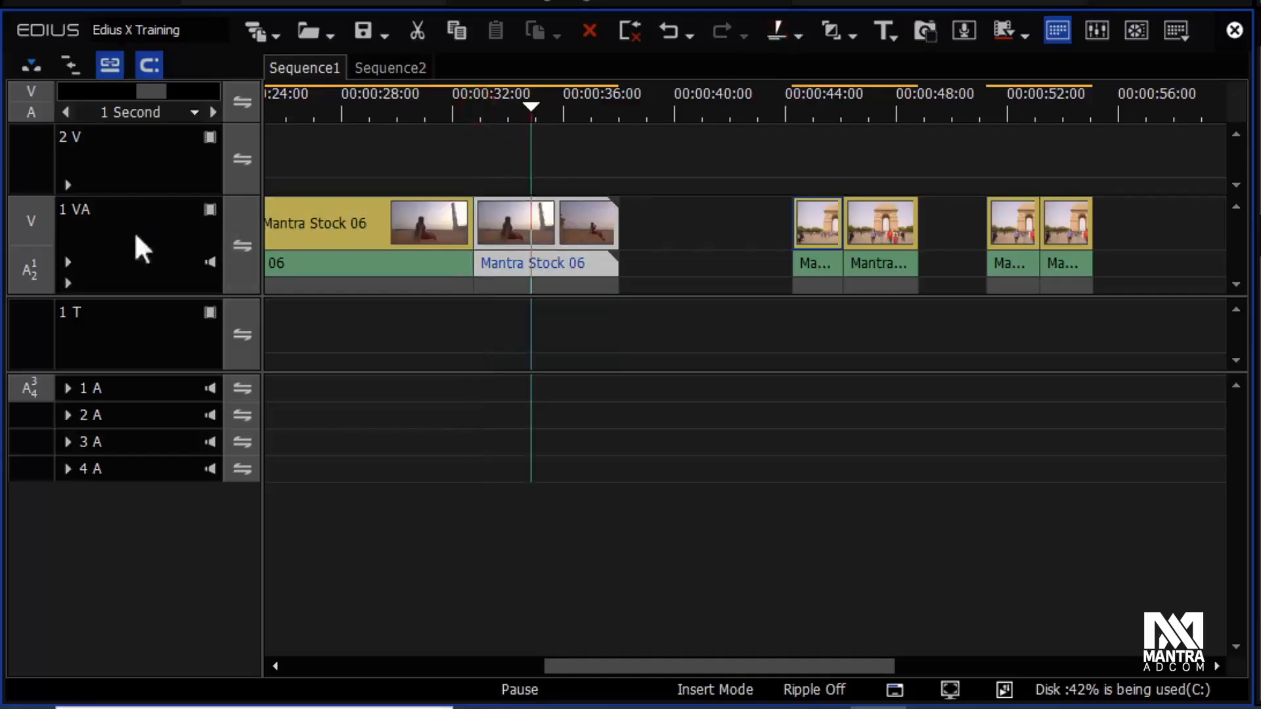
{"action": "left_click", "coordinate": [118, 236]}
{"action": "left_click", "coordinate": [370, 105]}
{"action": "left_click", "coordinate": [777, 31]}
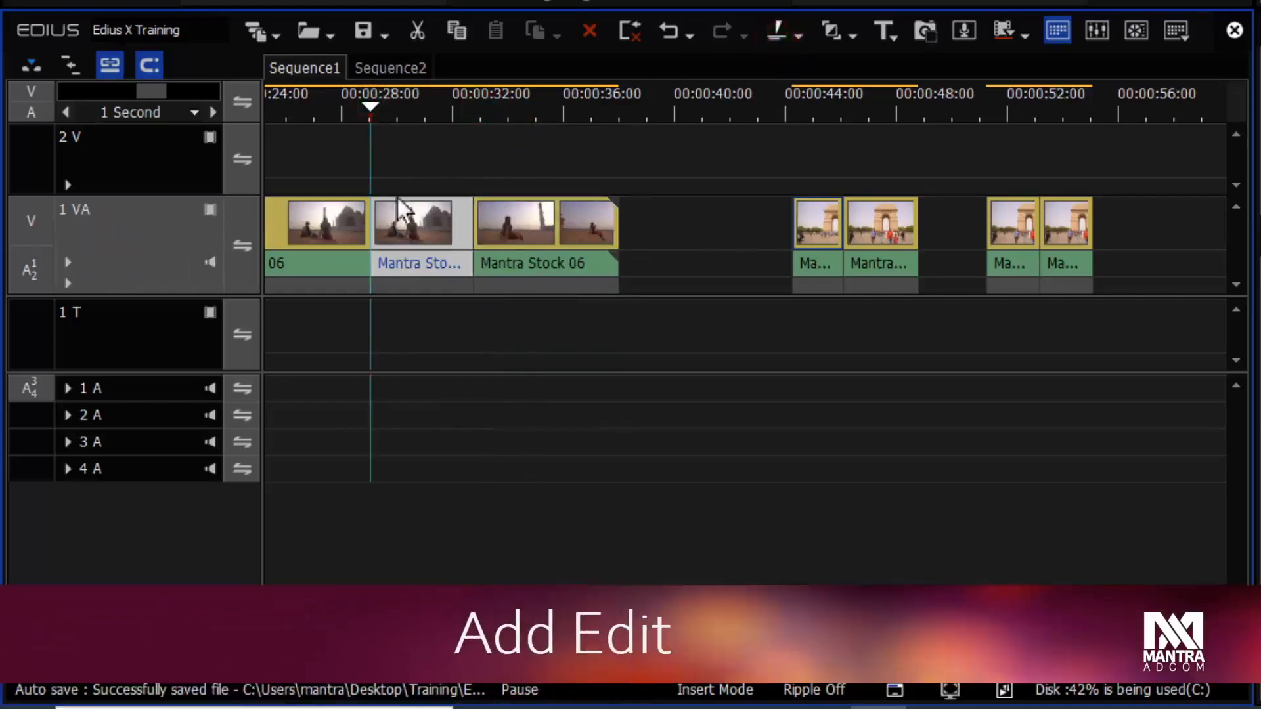
Step: Cut the last Mantra Stock 06 piece before the gap at about 00:00:35:00
{"action": "left_click", "coordinate": [483, 140]}
{"action": "left_click", "coordinate": [406, 227]}
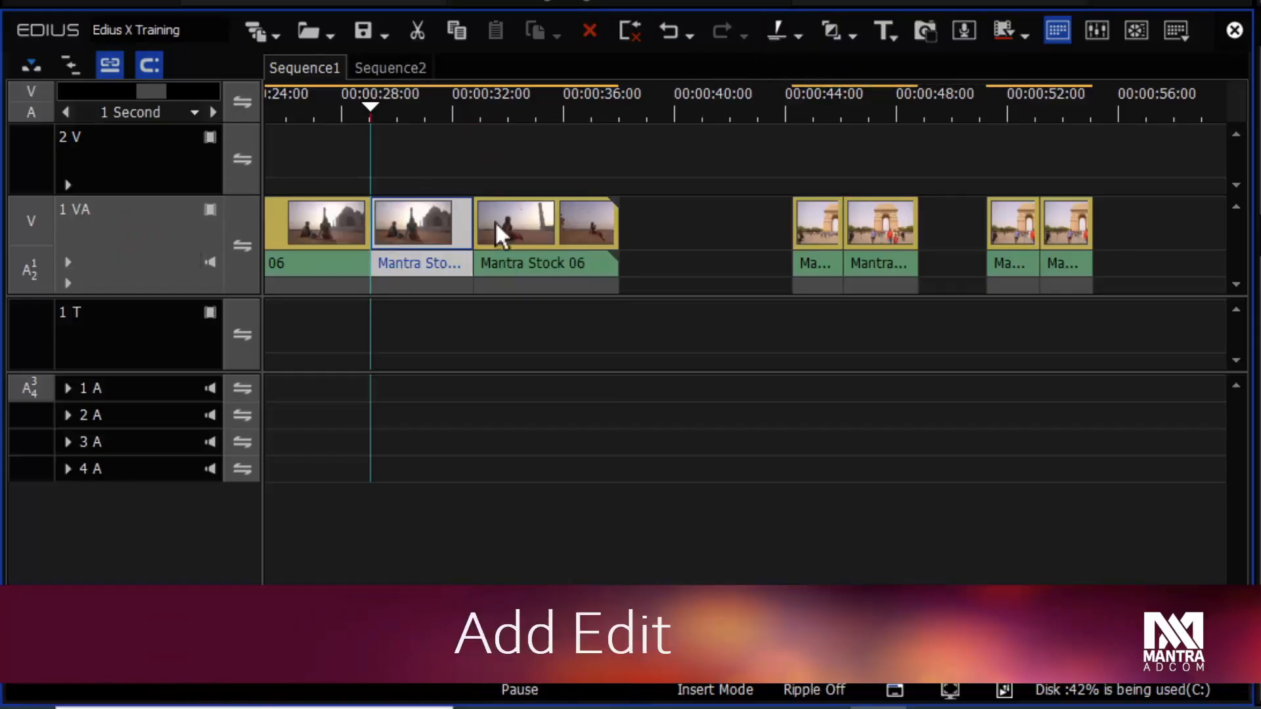
{"action": "left_click", "coordinate": [540, 102]}
{"action": "left_click", "coordinate": [557, 172]}
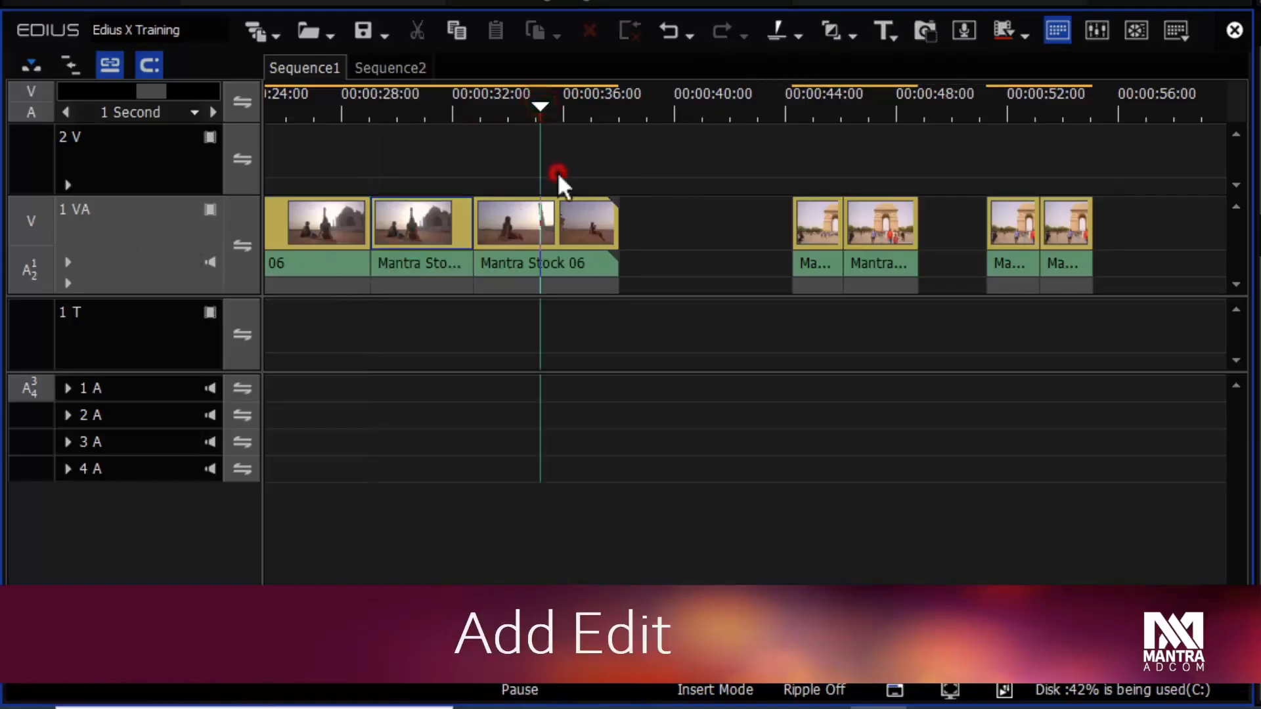
{"action": "left_click", "coordinate": [773, 31]}
Step: Mark an in point at about 00:00:18:15 within Girl 01 and an out point at about 00:00:25:00 within Mantra Stock 06
{"action": "left_click", "coordinate": [800, 33]}
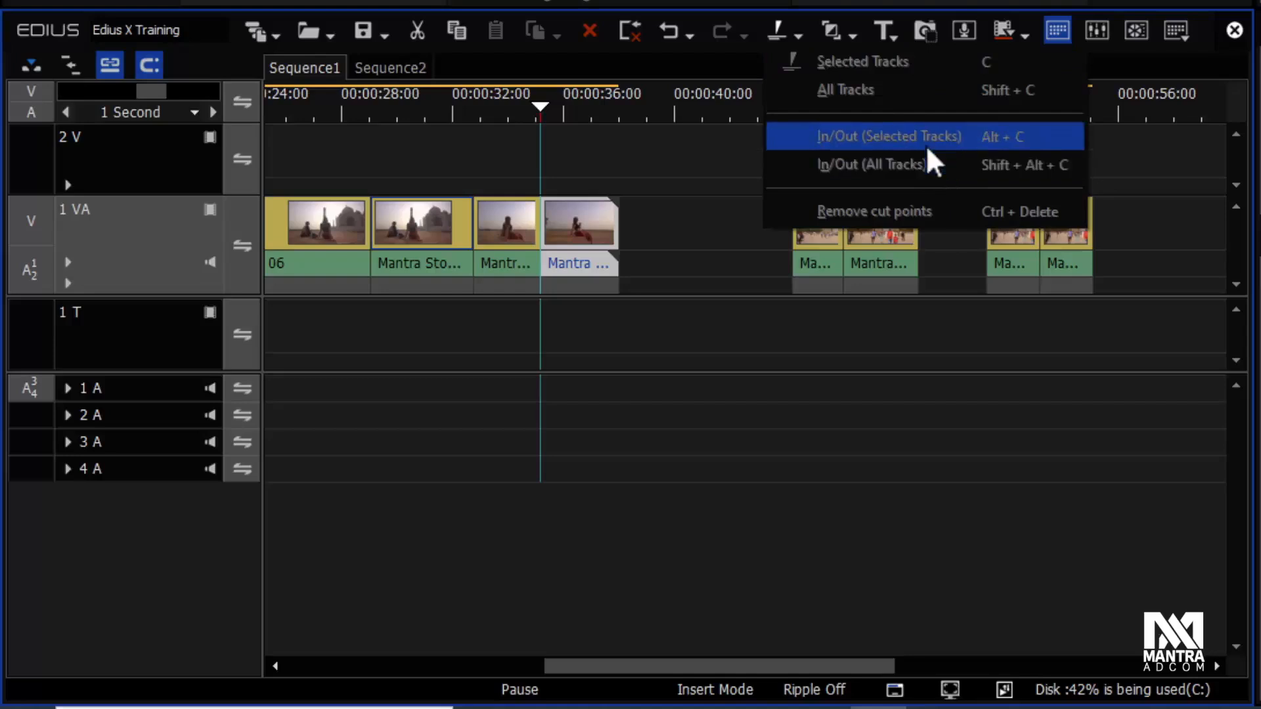
{"action": "left_click", "coordinate": [799, 165]}
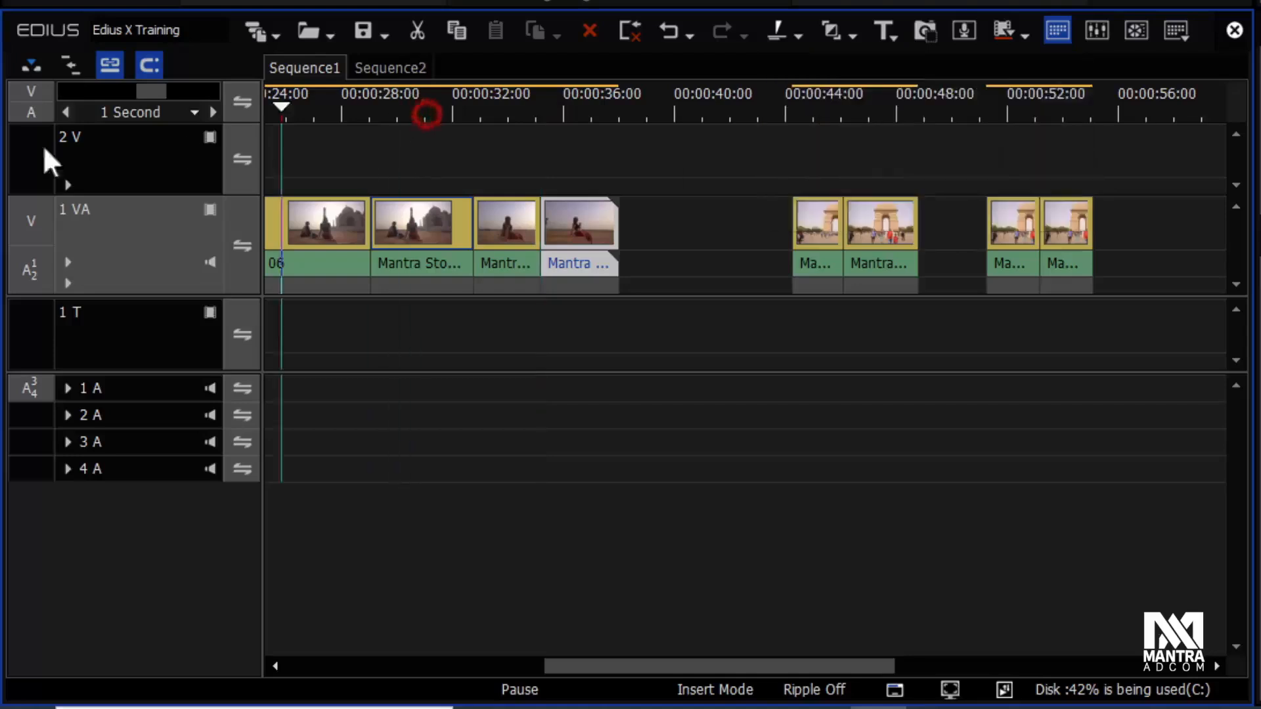
{"action": "left_click_drag", "start_coordinate": [0, 158], "coordinate": [498, 156]}
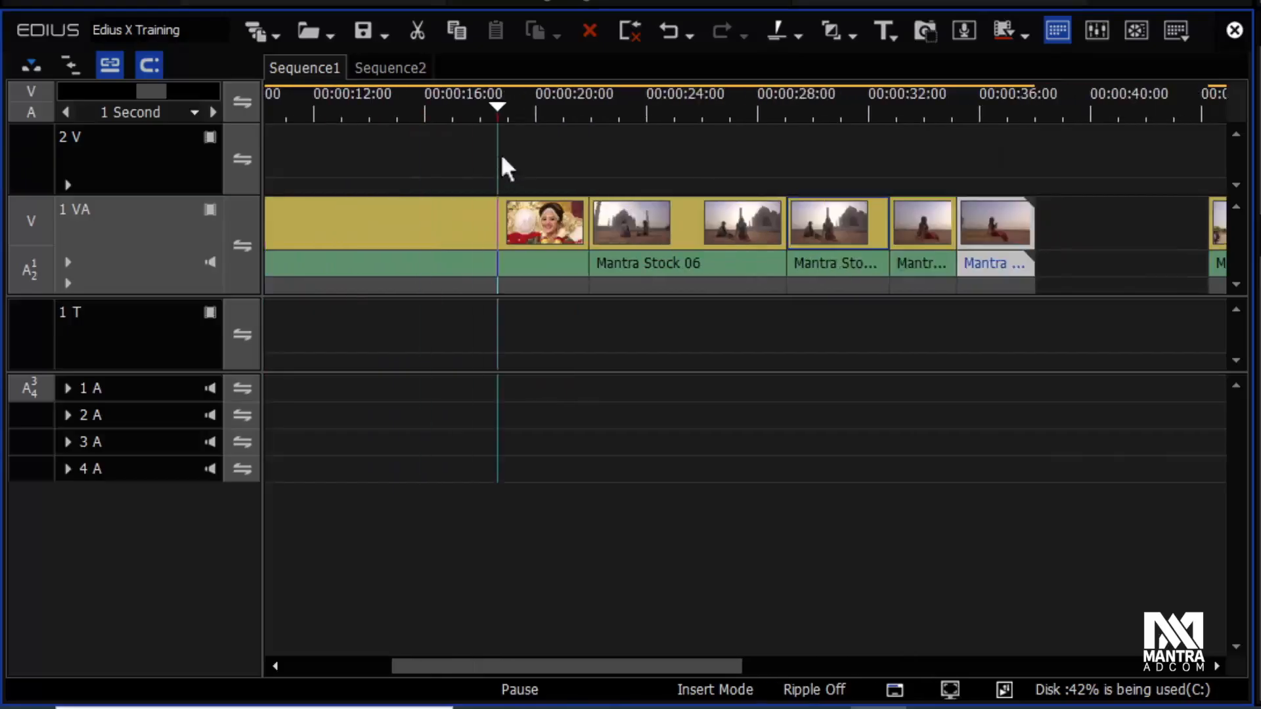
{"action": "key", "text": "i"}
{"action": "left_click", "coordinate": [656, 95]}
{"action": "left_click", "coordinate": [673, 98]}
{"action": "key", "text": "o"}
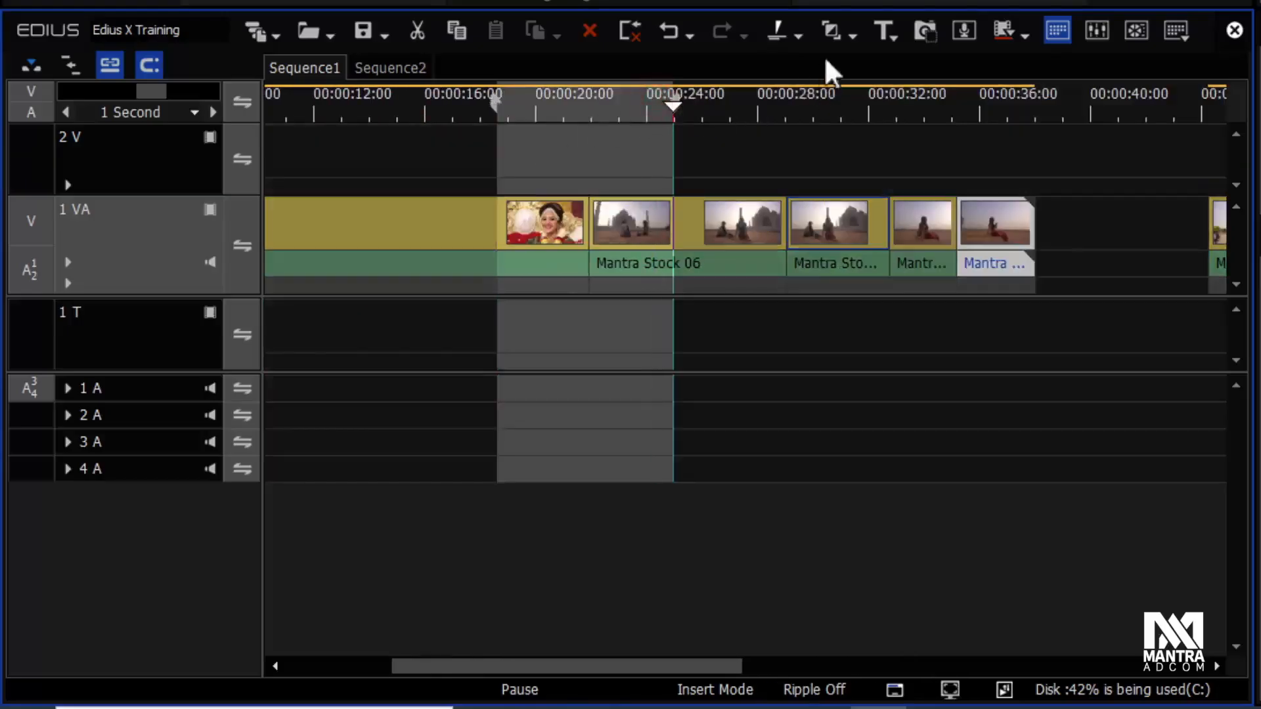
Step: Add cut points at the in and out points on the selected tracks only
{"action": "left_click", "coordinate": [797, 34]}
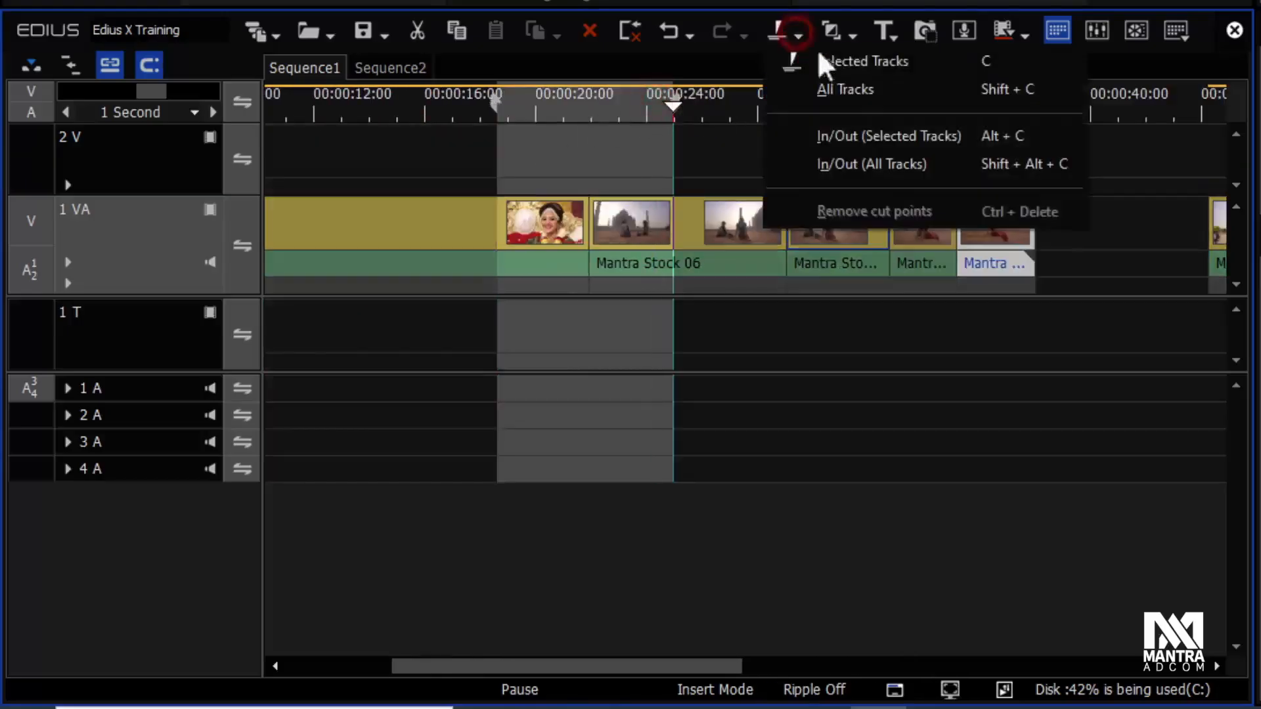
{"action": "left_click", "coordinate": [955, 144]}
{"action": "left_click_drag", "start_coordinate": [704, 107], "coordinate": [715, 108]}
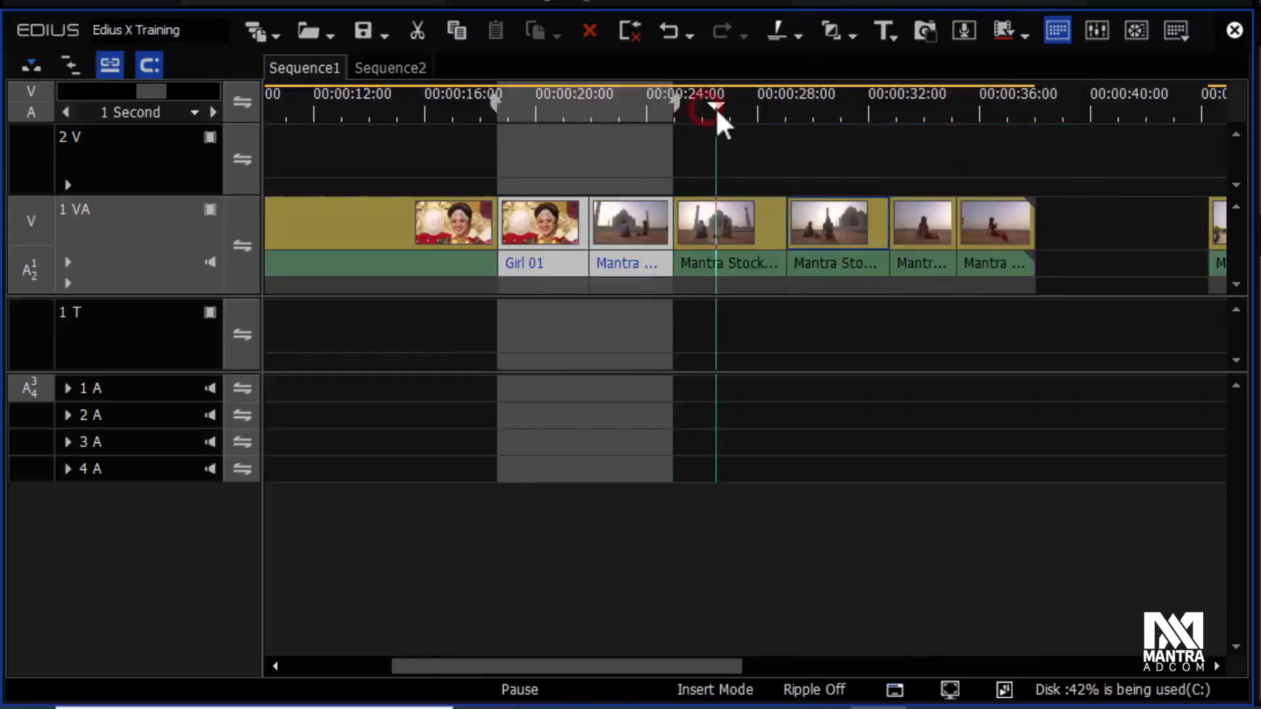
{"action": "left_click", "coordinate": [600, 108]}
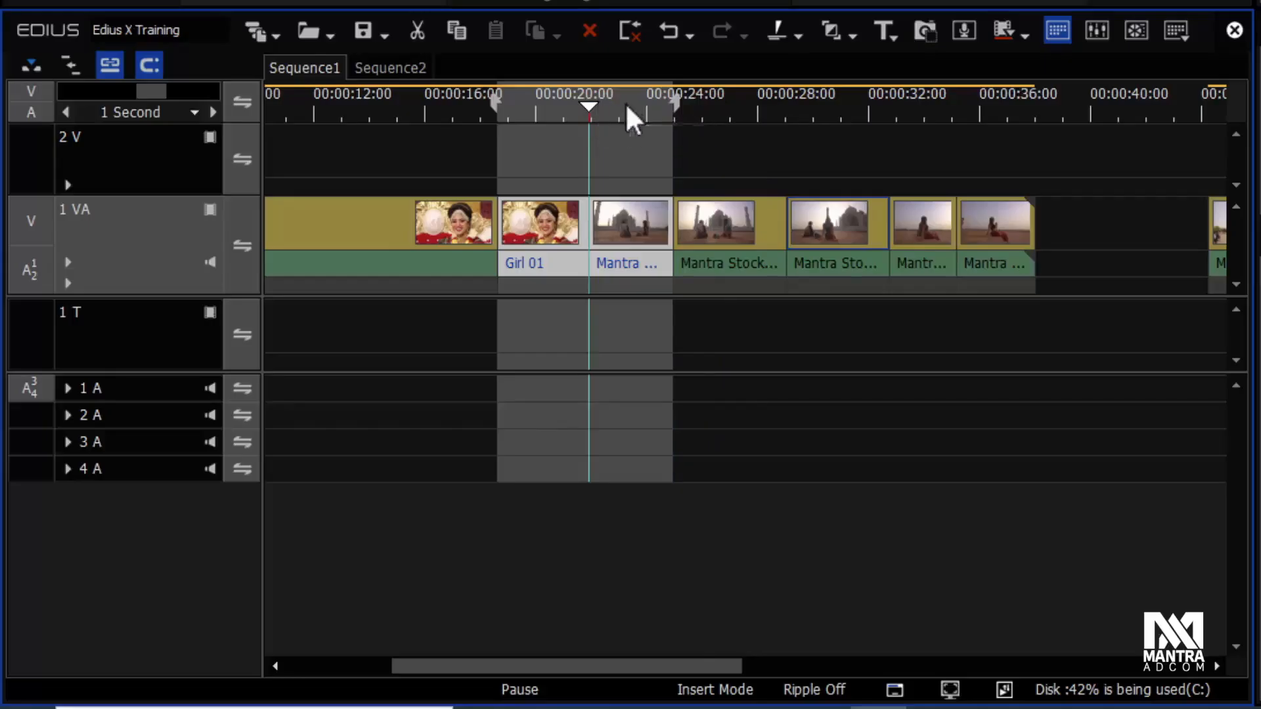
Step: Clear the in and out points from the timeline and deselect the clips
{"action": "right_click", "coordinate": [626, 103]}
{"action": "left_click", "coordinate": [861, 238]}
{"action": "left_click", "coordinate": [670, 155]}
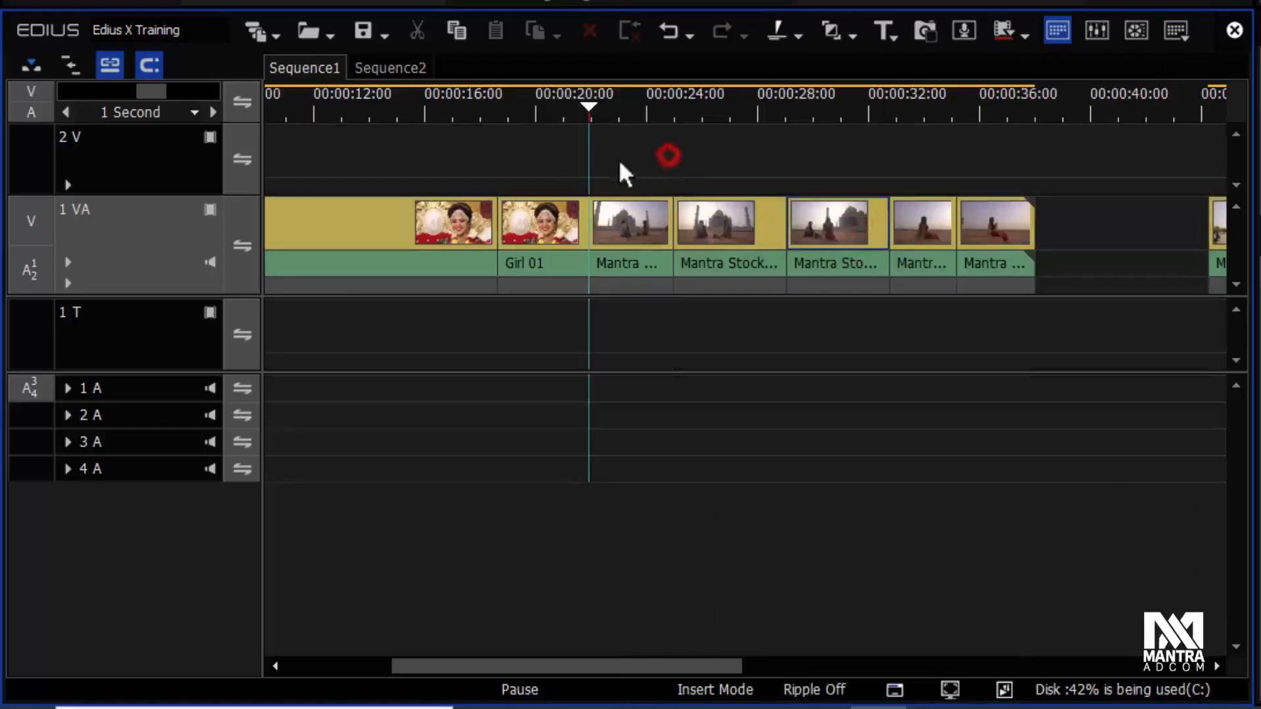
Step: Try removing the cut points within the Girl 01 and neighbouring Mantra Stock 06 pieces, and undo the removal
{"action": "left_click", "coordinate": [633, 231]}
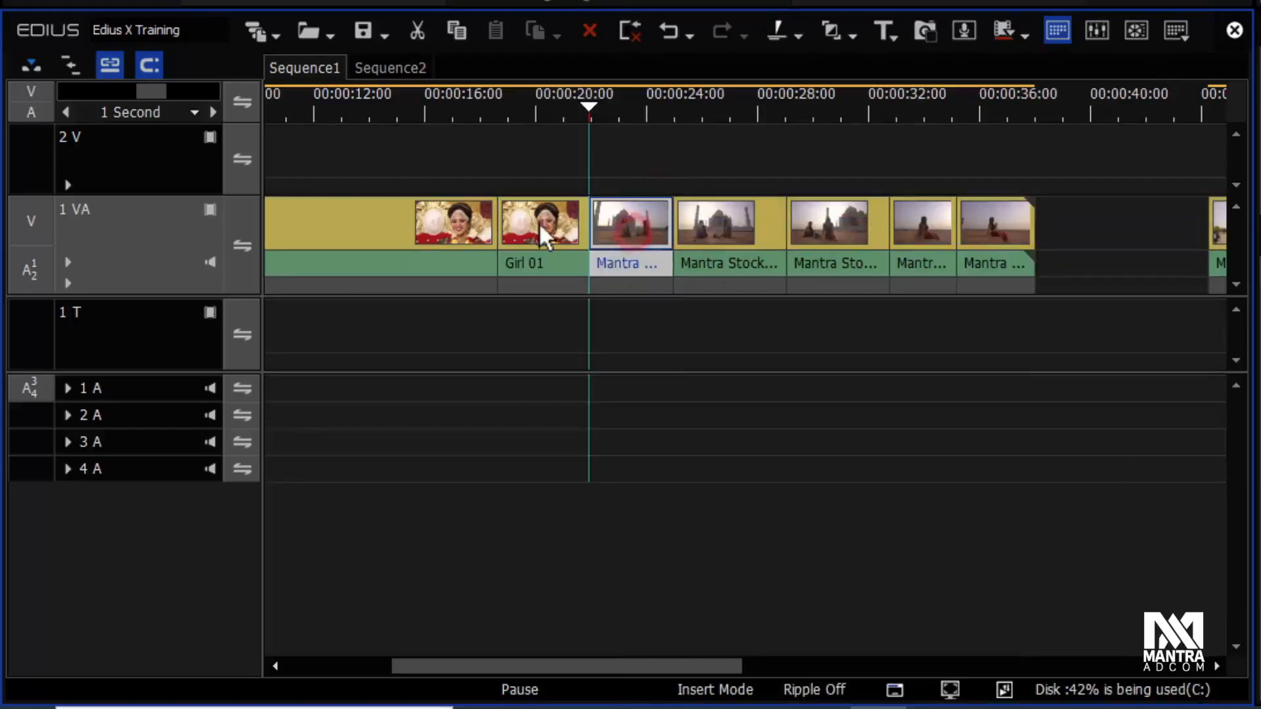
{"action": "left_click", "coordinate": [526, 219]}
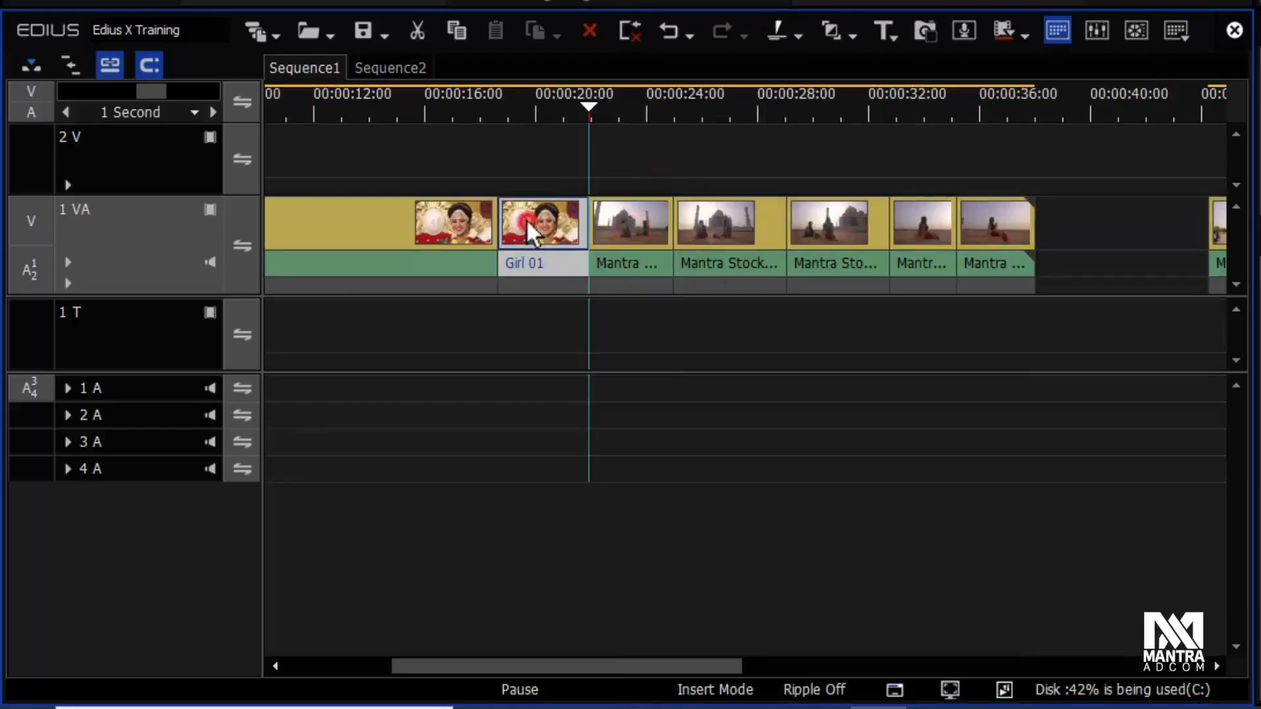
{"action": "left_click", "coordinate": [799, 34]}
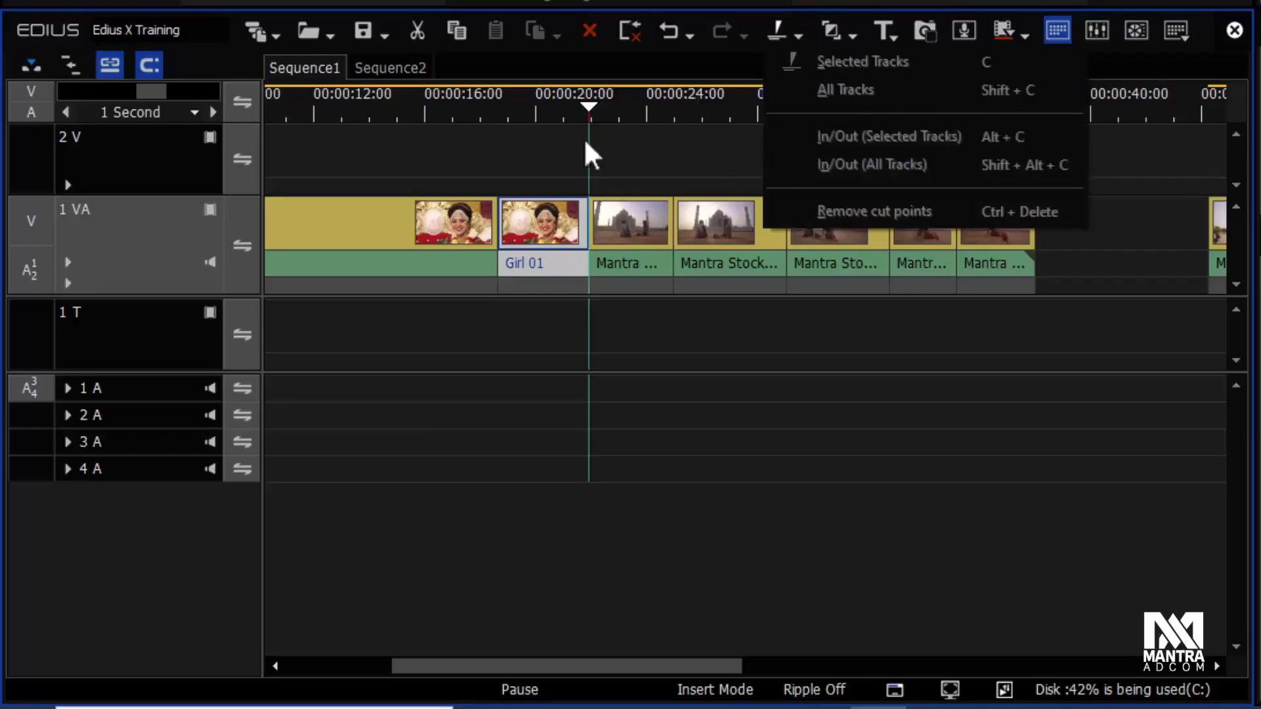
{"action": "left_click", "coordinate": [537, 138]}
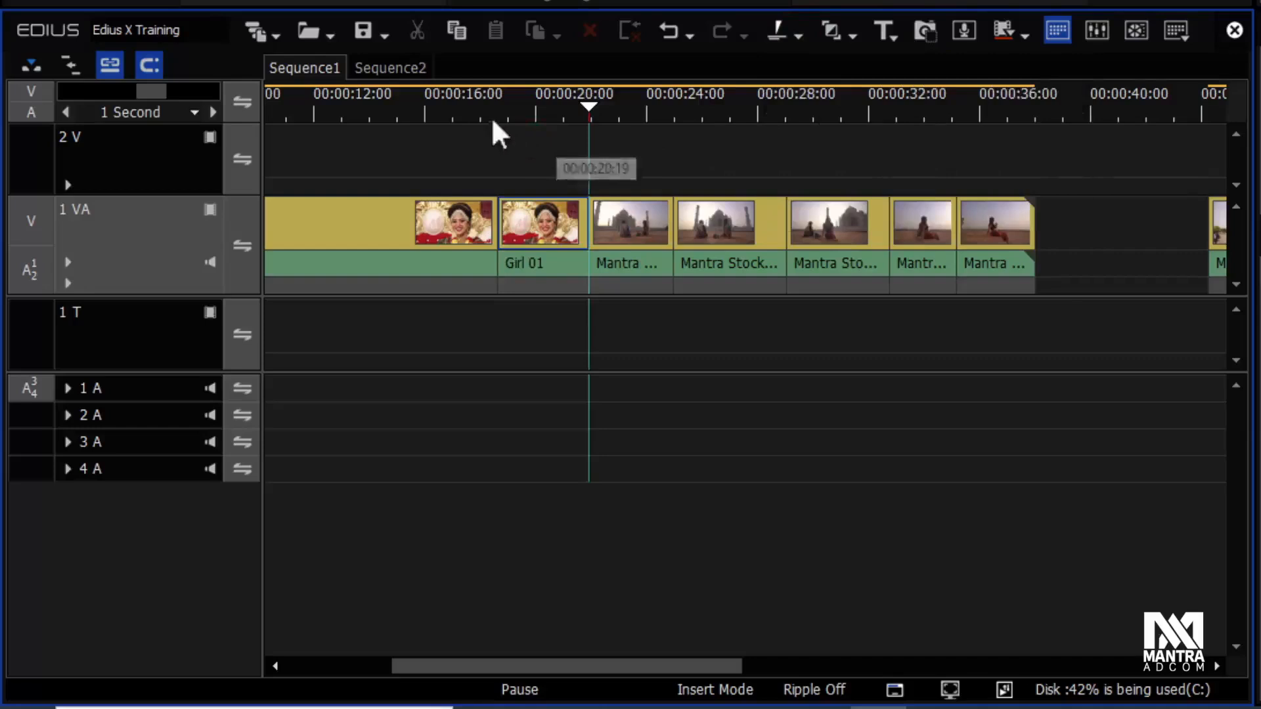
{"action": "left_click", "coordinate": [451, 105]}
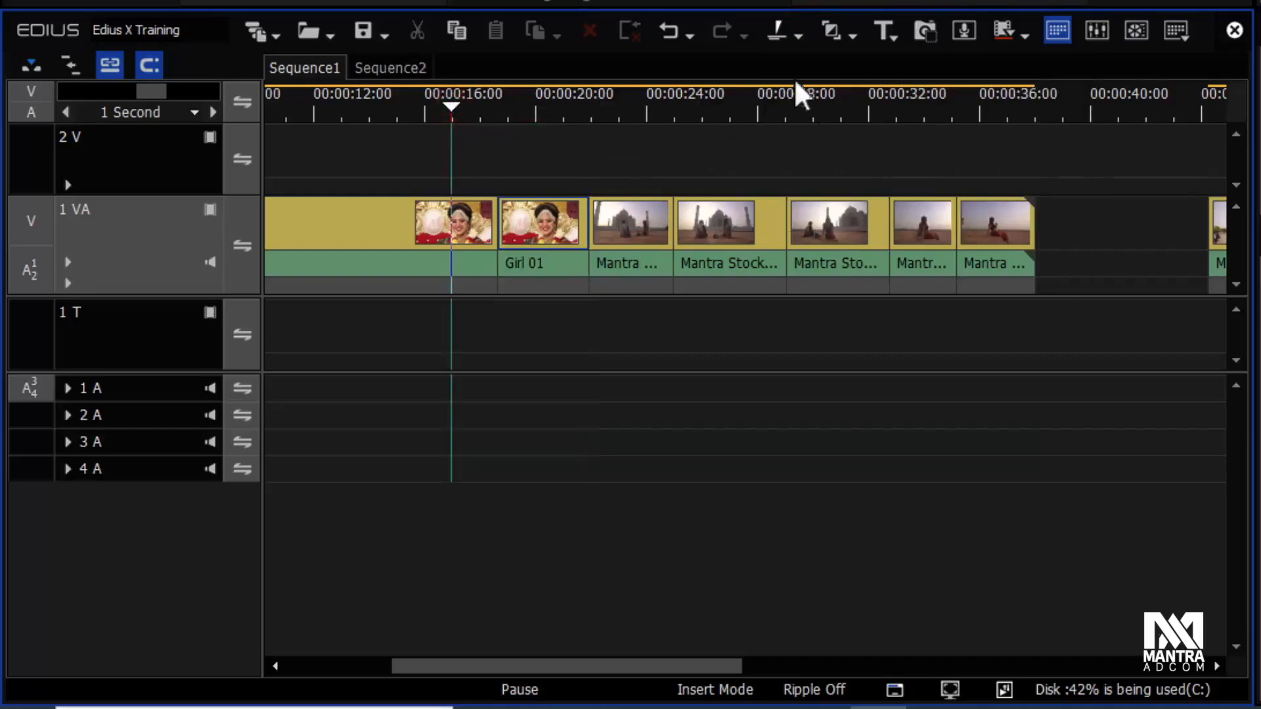
{"action": "left_click", "coordinate": [799, 34]}
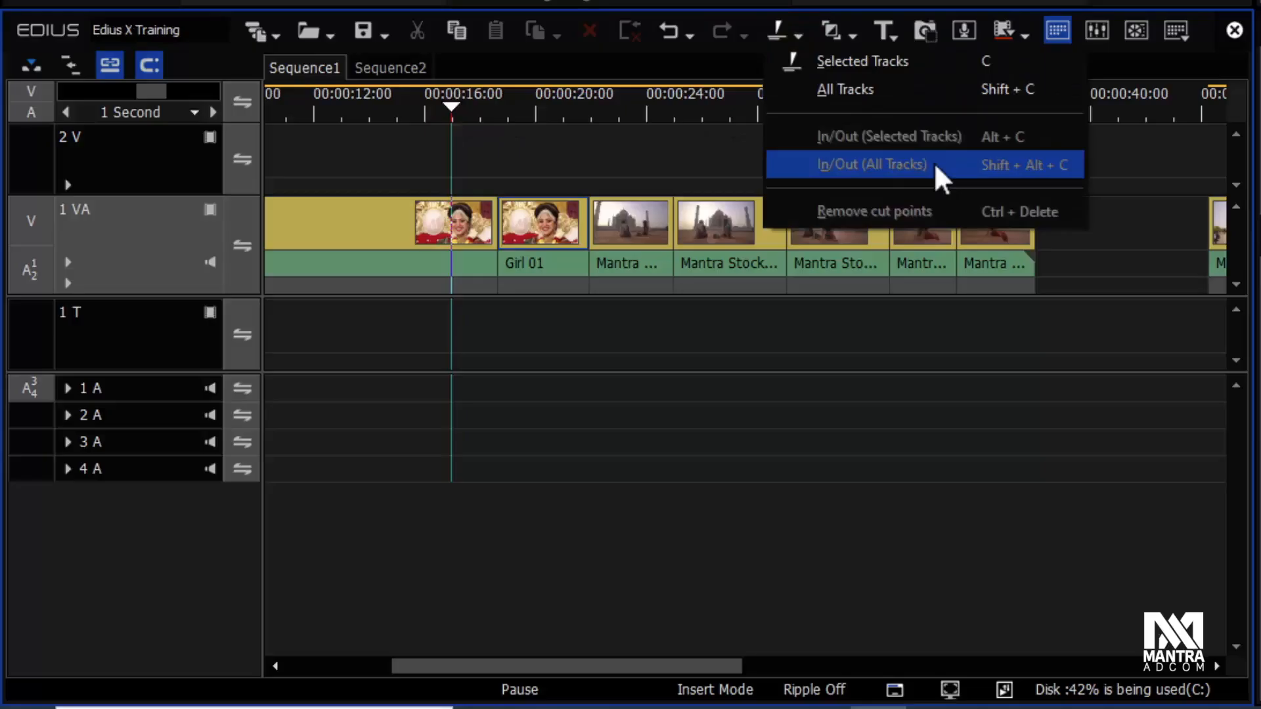
{"action": "left_click", "coordinate": [592, 169]}
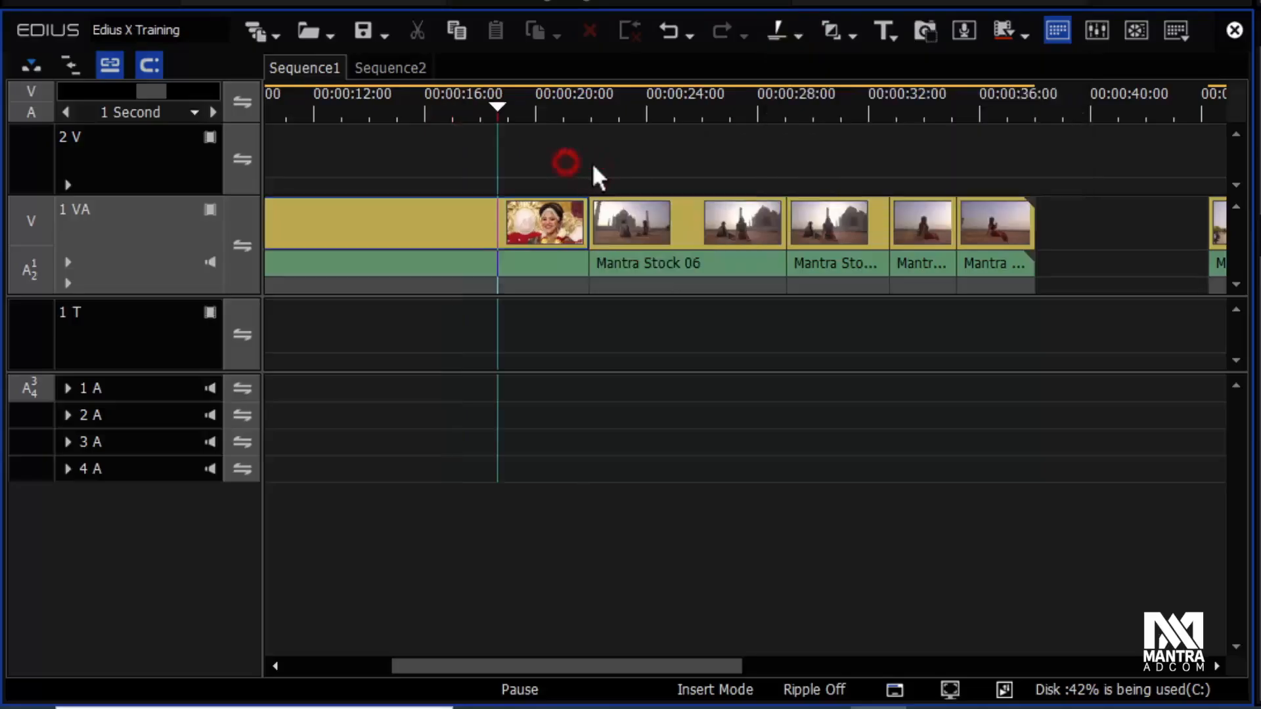
{"action": "key", "text": "ctrl+z"}
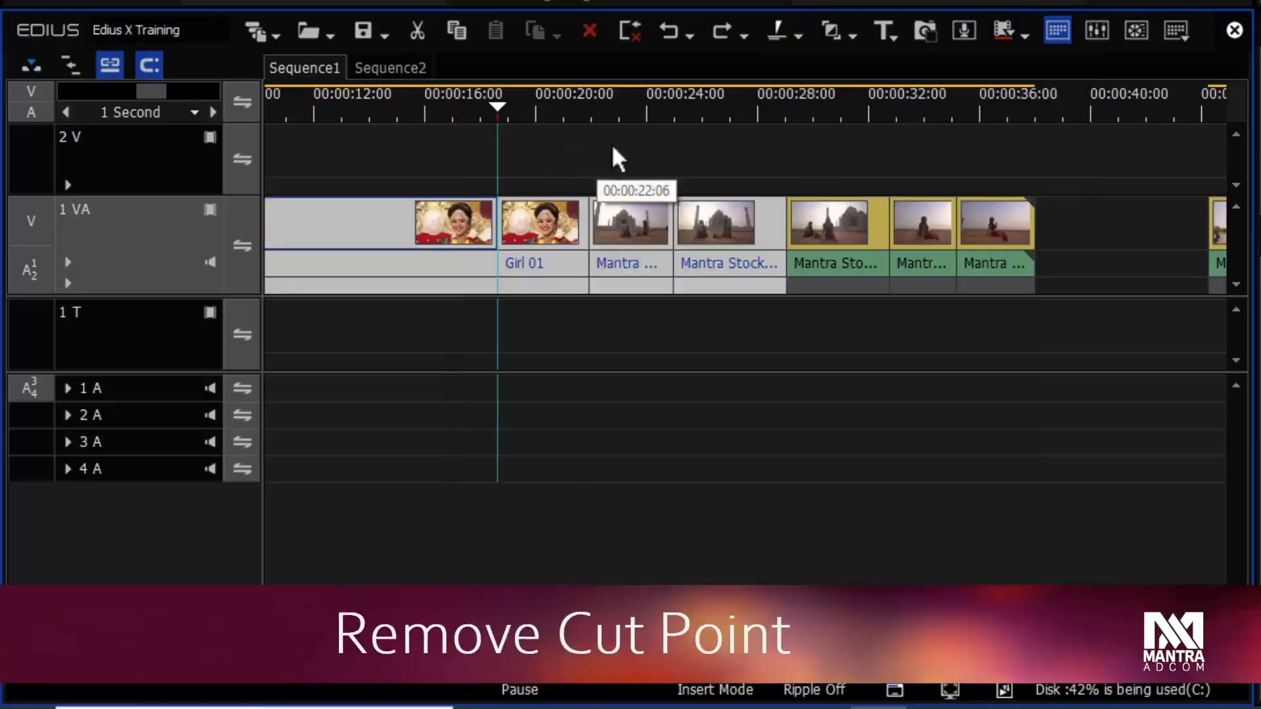
{"action": "left_click", "coordinate": [716, 160]}
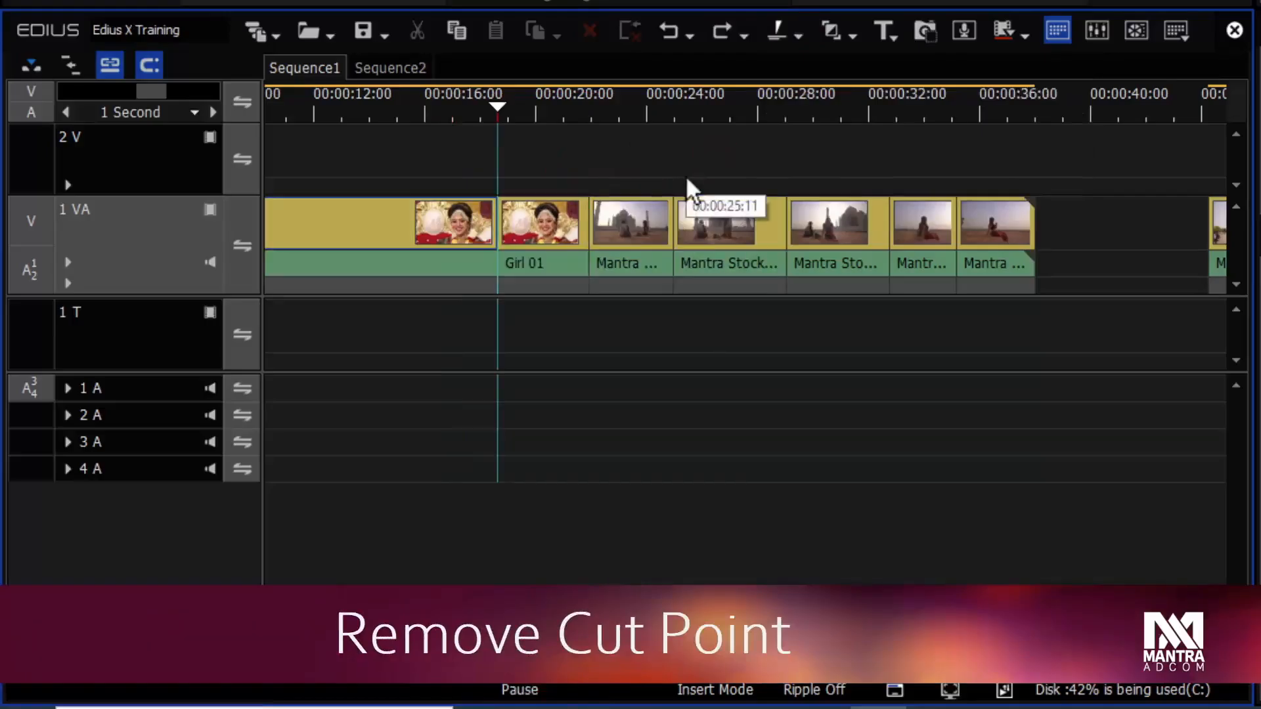
Step: Add a cut point to the Girl 01 clip at about 00:00:15:00
{"action": "left_click_drag", "start_coordinate": [515, 113], "coordinate": [451, 176]}
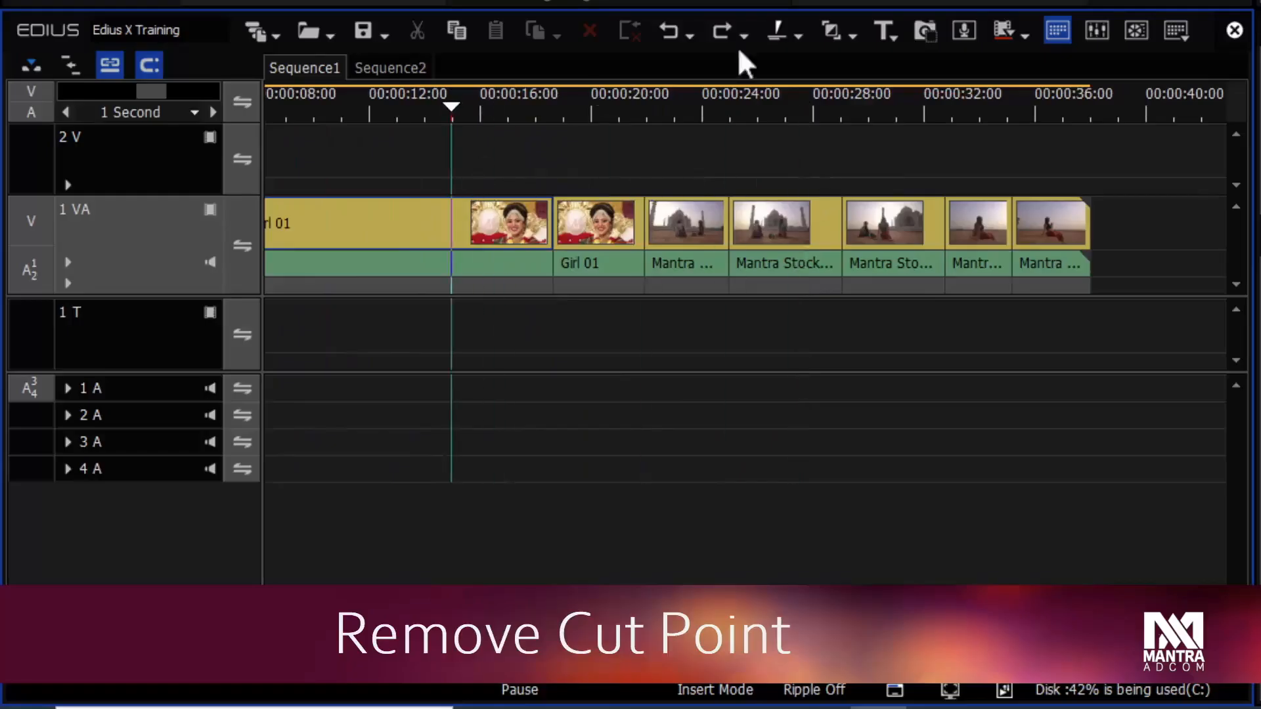
{"action": "left_click", "coordinate": [773, 22]}
{"action": "left_click", "coordinate": [532, 135]}
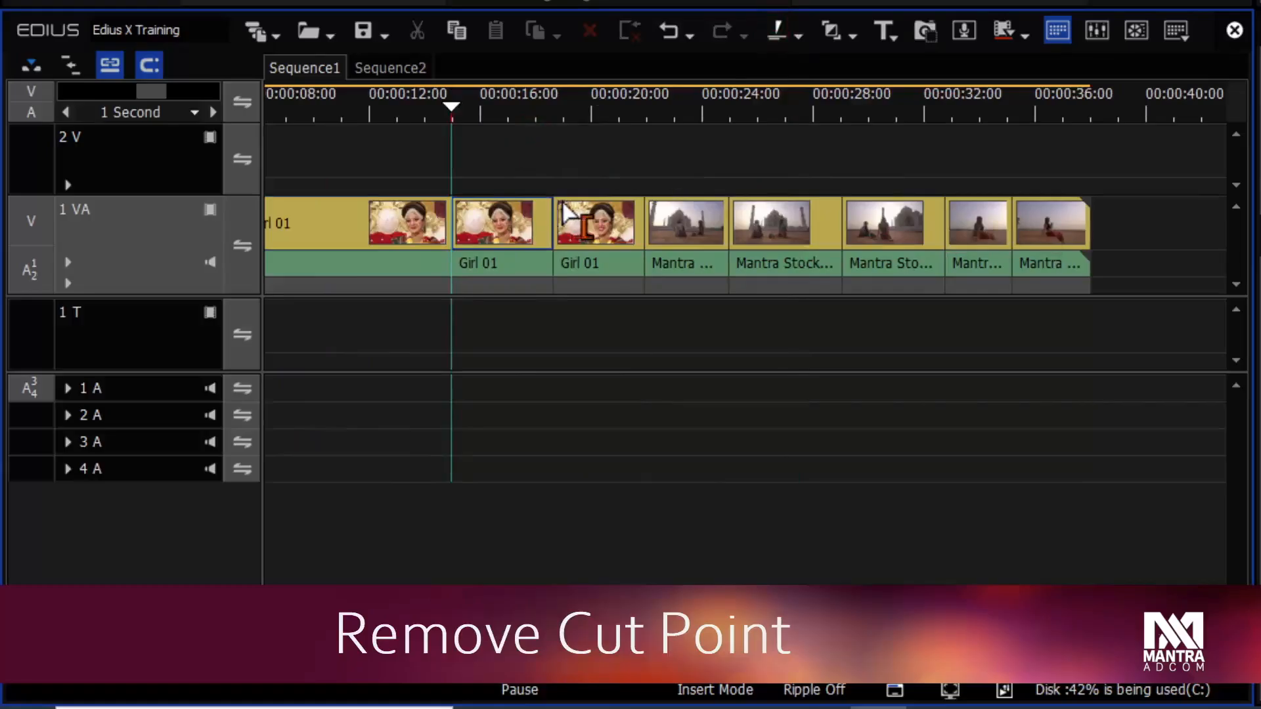
Step: Remove the cut points among the Girl 01 pieces and the first three Mantra Stock 06 pieces on track 1 VA
{"action": "left_click_drag", "start_coordinate": [411, 152], "coordinate": [917, 259]}
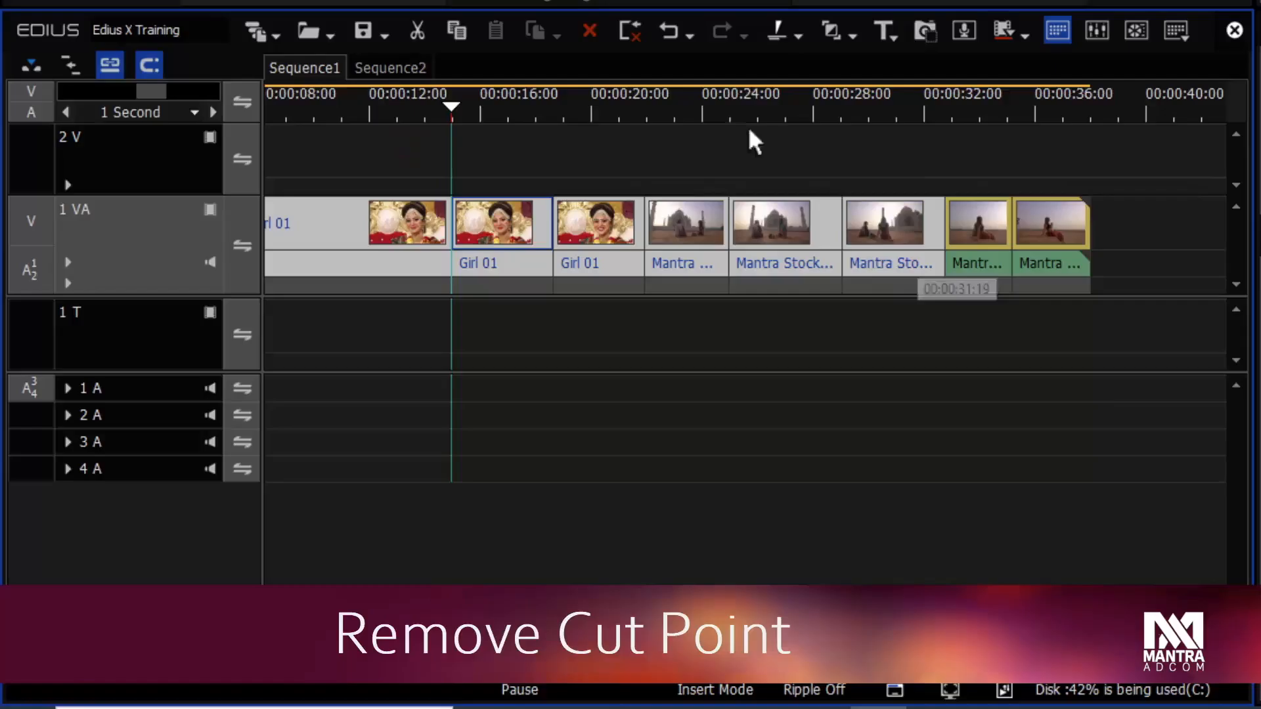
{"action": "left_click", "coordinate": [799, 36]}
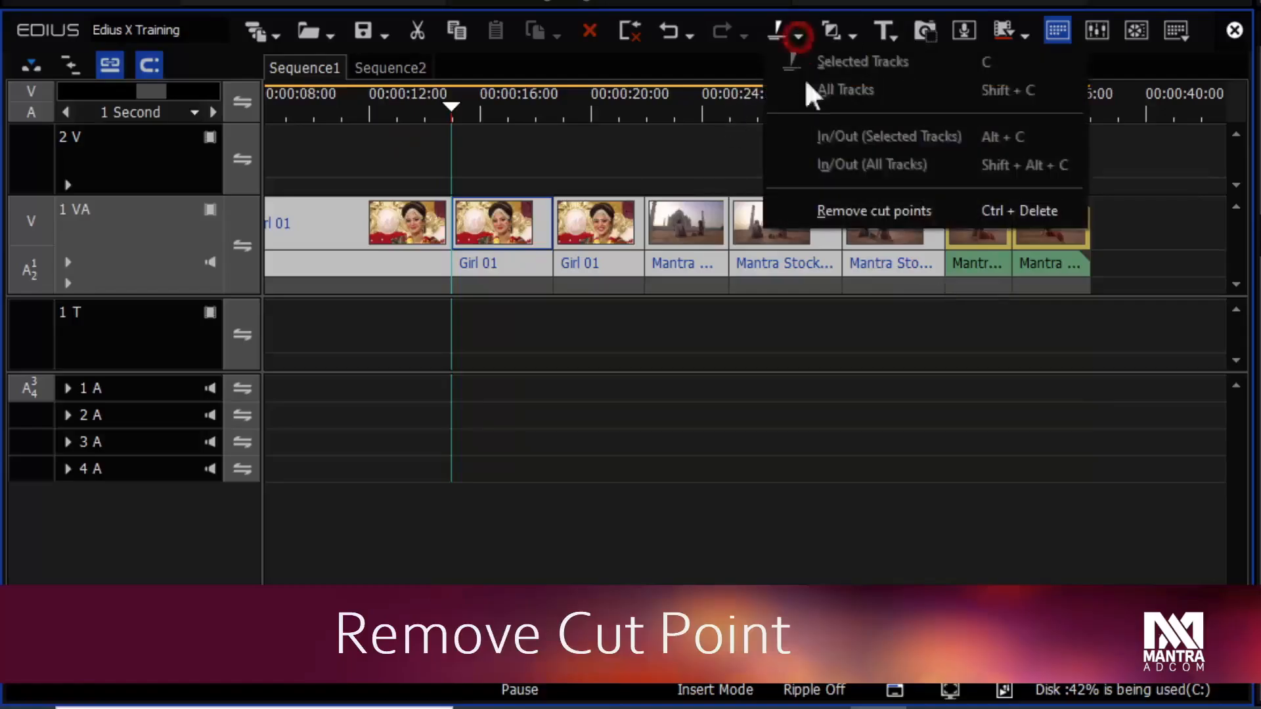
{"action": "left_click", "coordinate": [990, 211]}
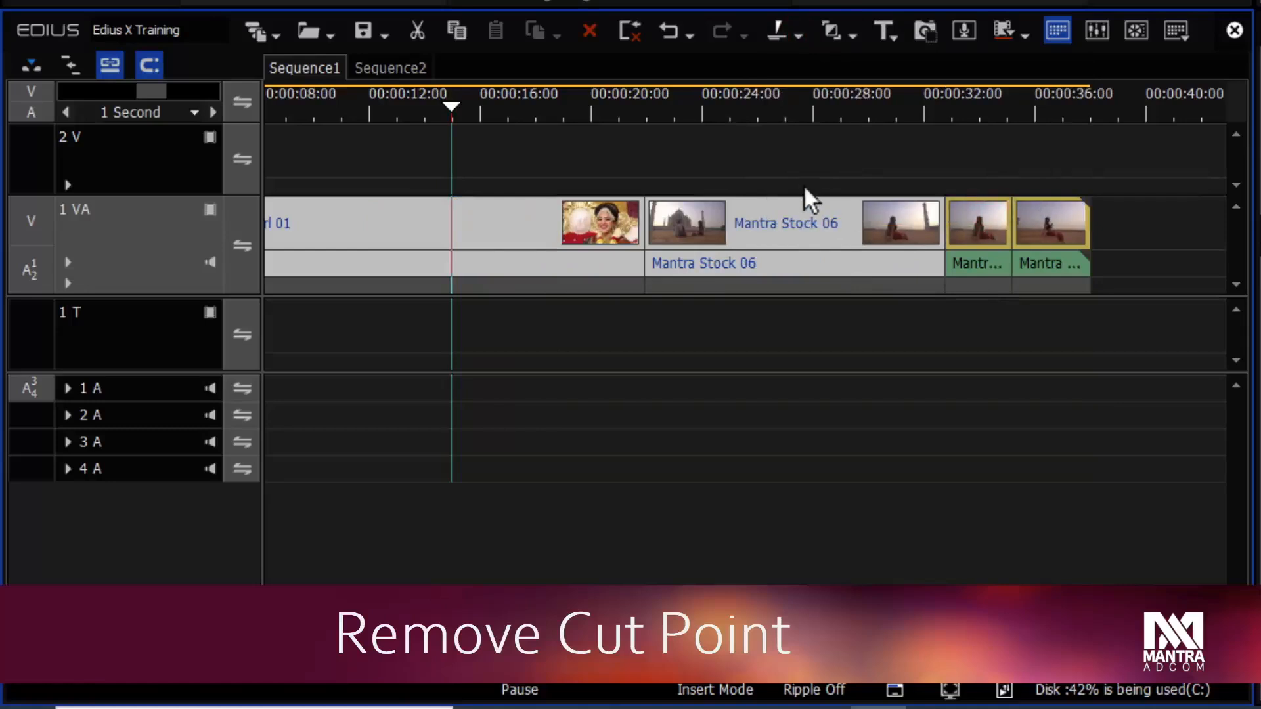
{"action": "left_click", "coordinate": [798, 34]}
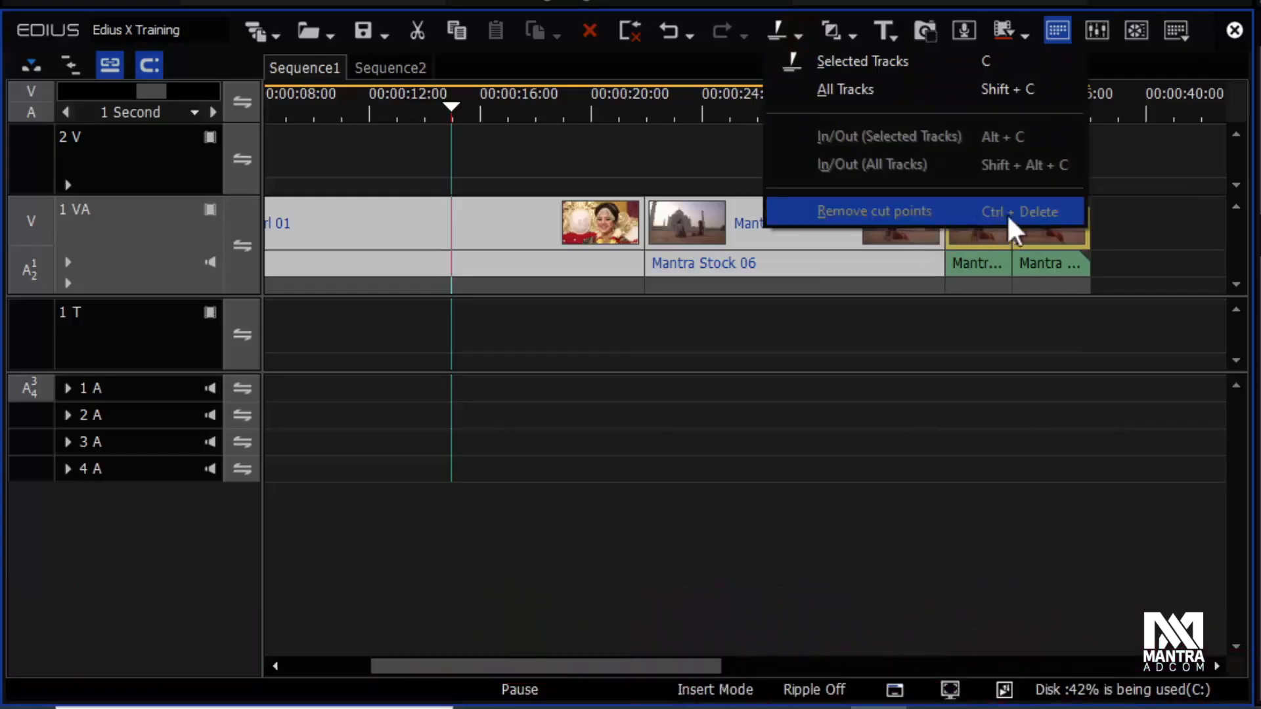
Step: Try adding a transition at the cut between Girl 01 and Mantra Stock 06, and undo it
{"action": "left_click", "coordinate": [850, 33]}
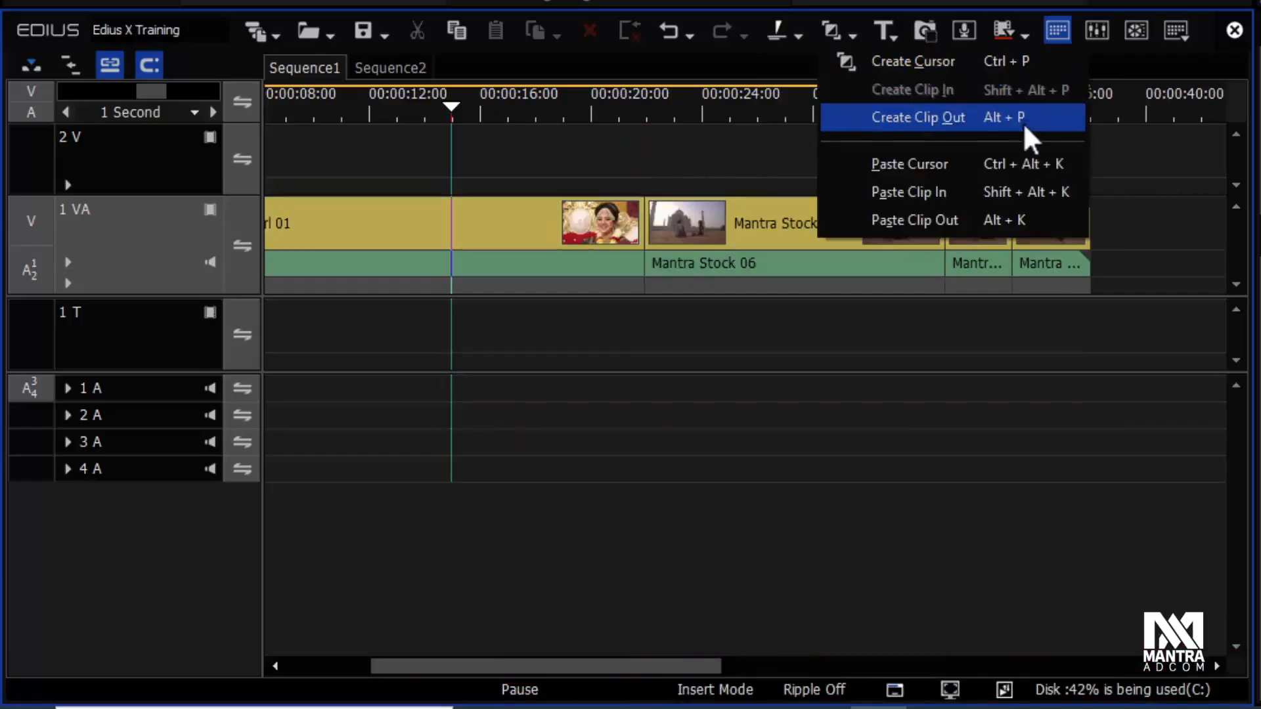
{"action": "left_click", "coordinate": [958, 191]}
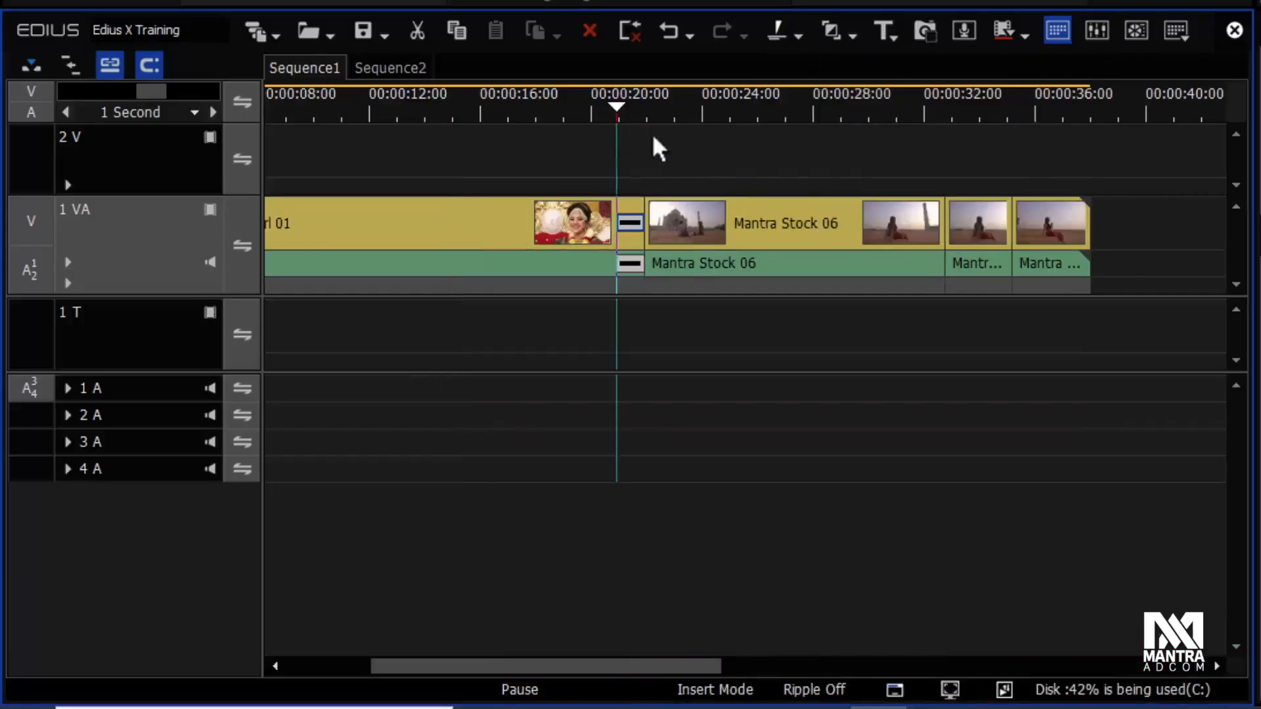
{"action": "key", "text": "ctrl+z"}
{"action": "left_click", "coordinate": [852, 37]}
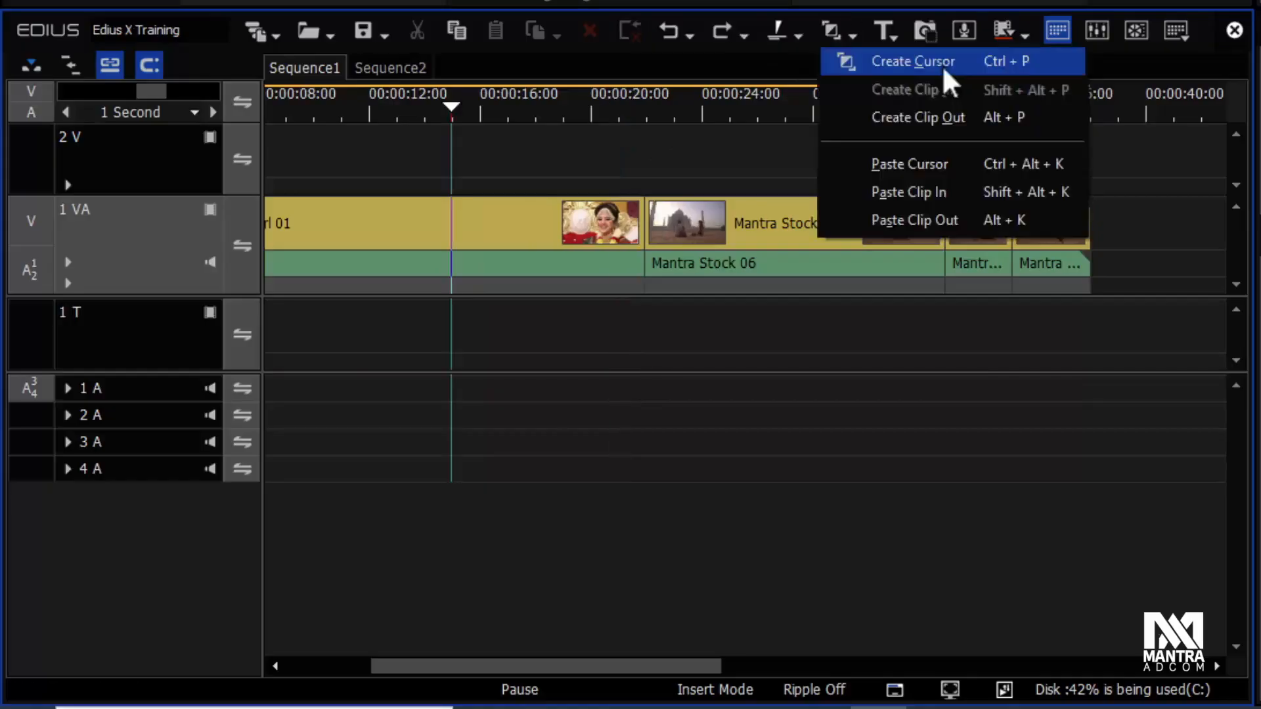
{"action": "left_click", "coordinate": [681, 162]}
Step: Position the timeline cursor at the cut between Girl 01 and Mantra Stock 06, and set the 3D Fly Away transition as the default effect
{"action": "left_click", "coordinate": [643, 106]}
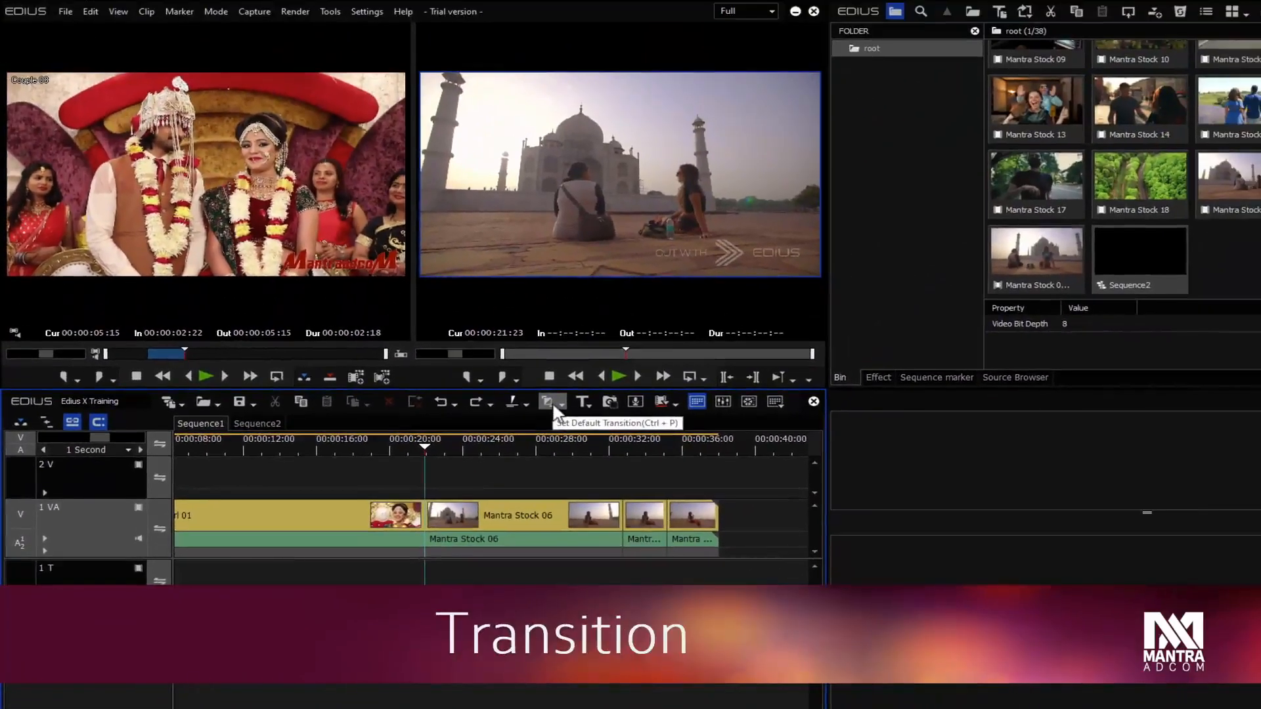
{"action": "left_click", "coordinate": [879, 378]}
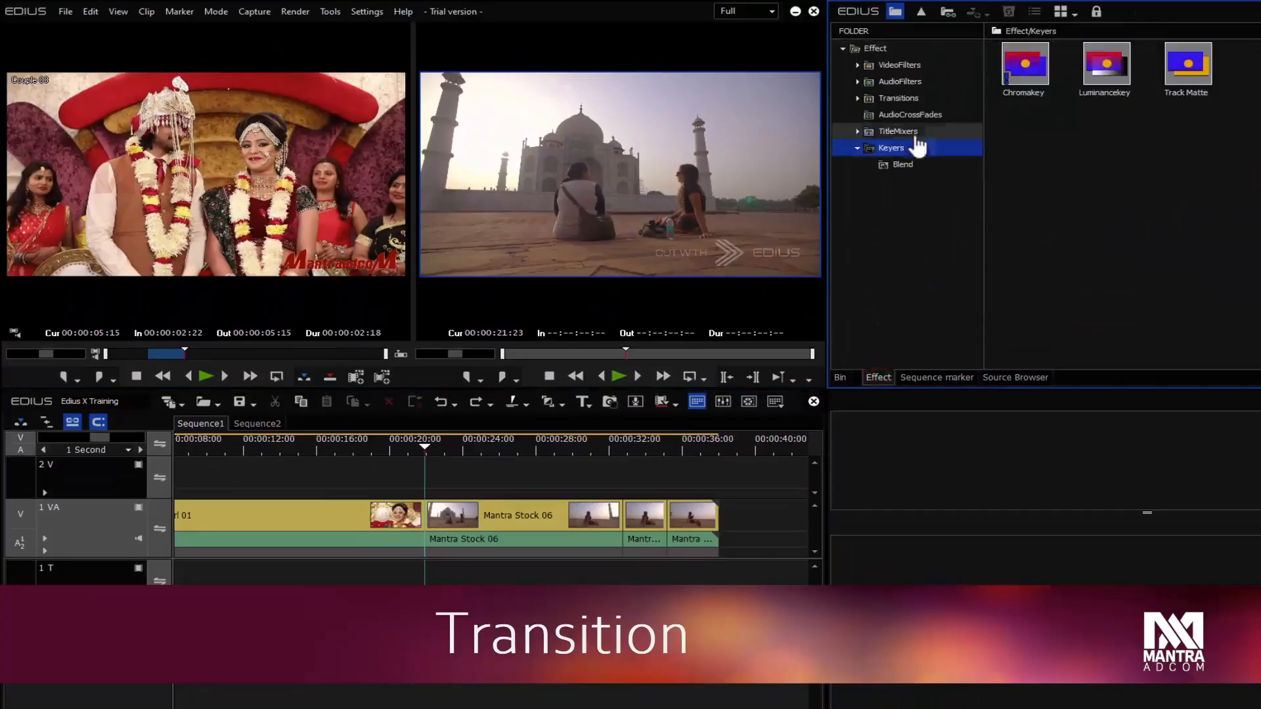
{"action": "left_click", "coordinate": [859, 99]}
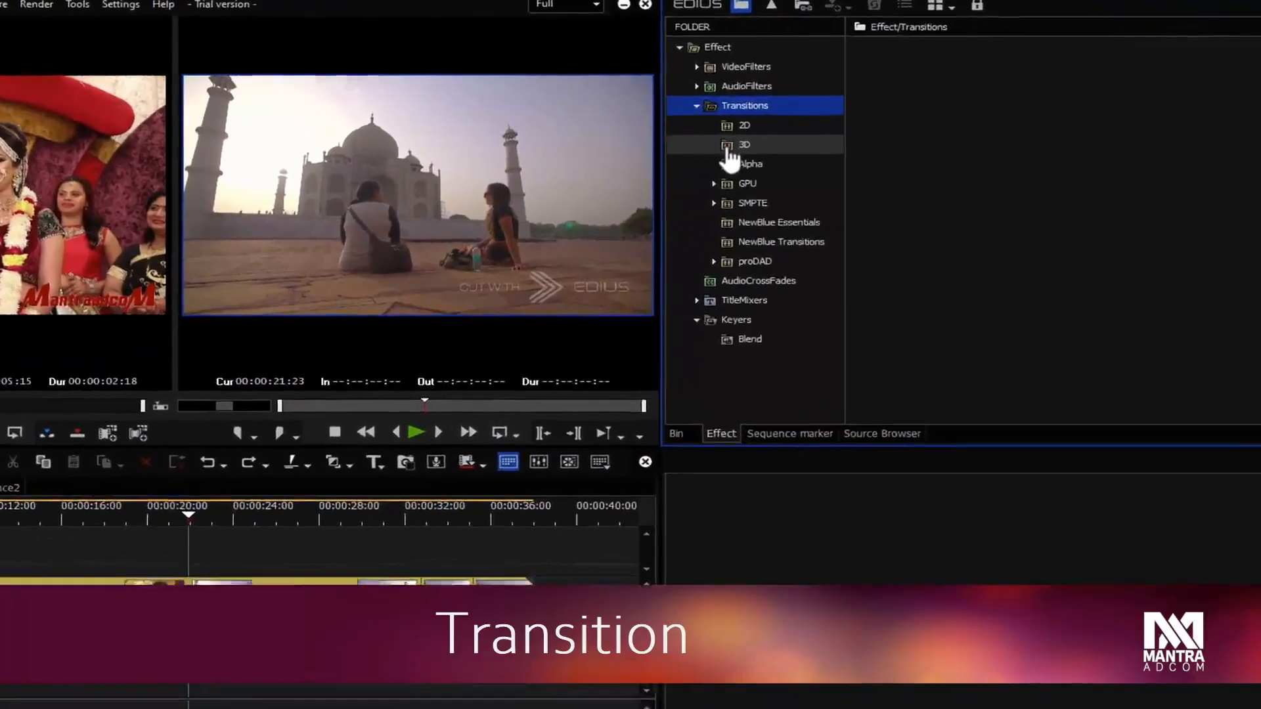
{"action": "left_click", "coordinate": [898, 132]}
{"action": "left_click", "coordinate": [818, 168]}
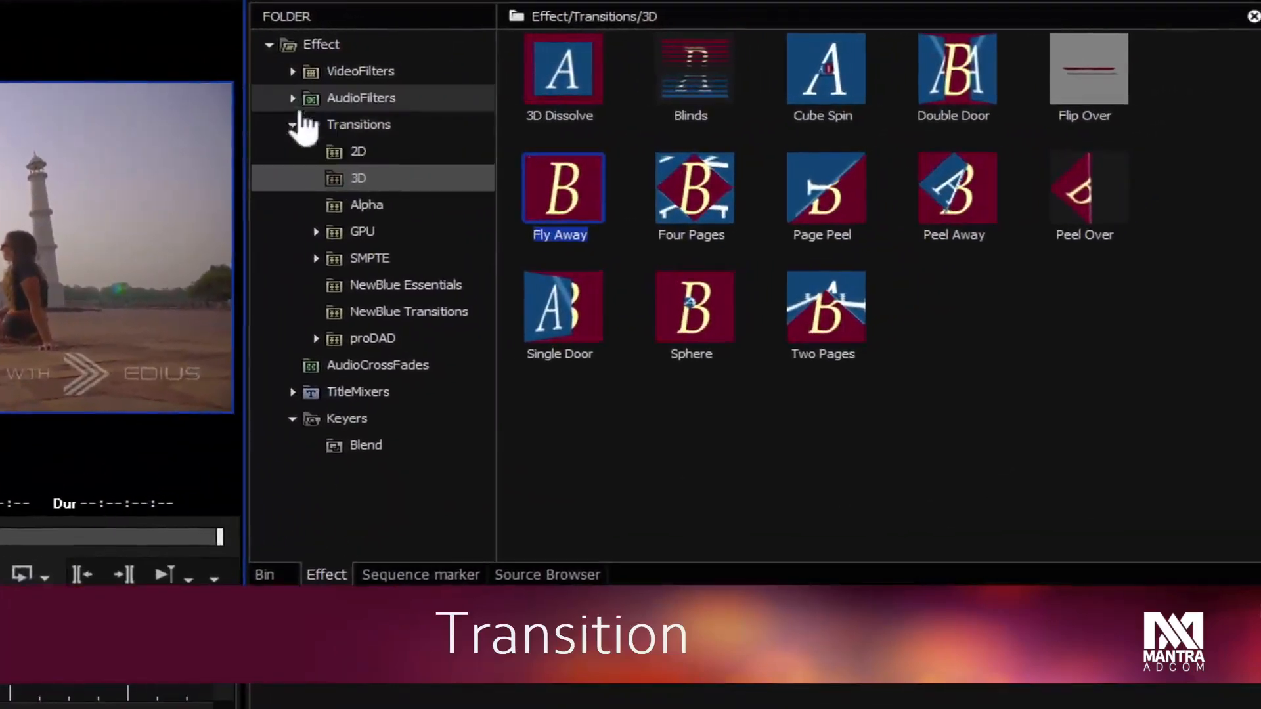
{"action": "right_click", "coordinate": [569, 220]}
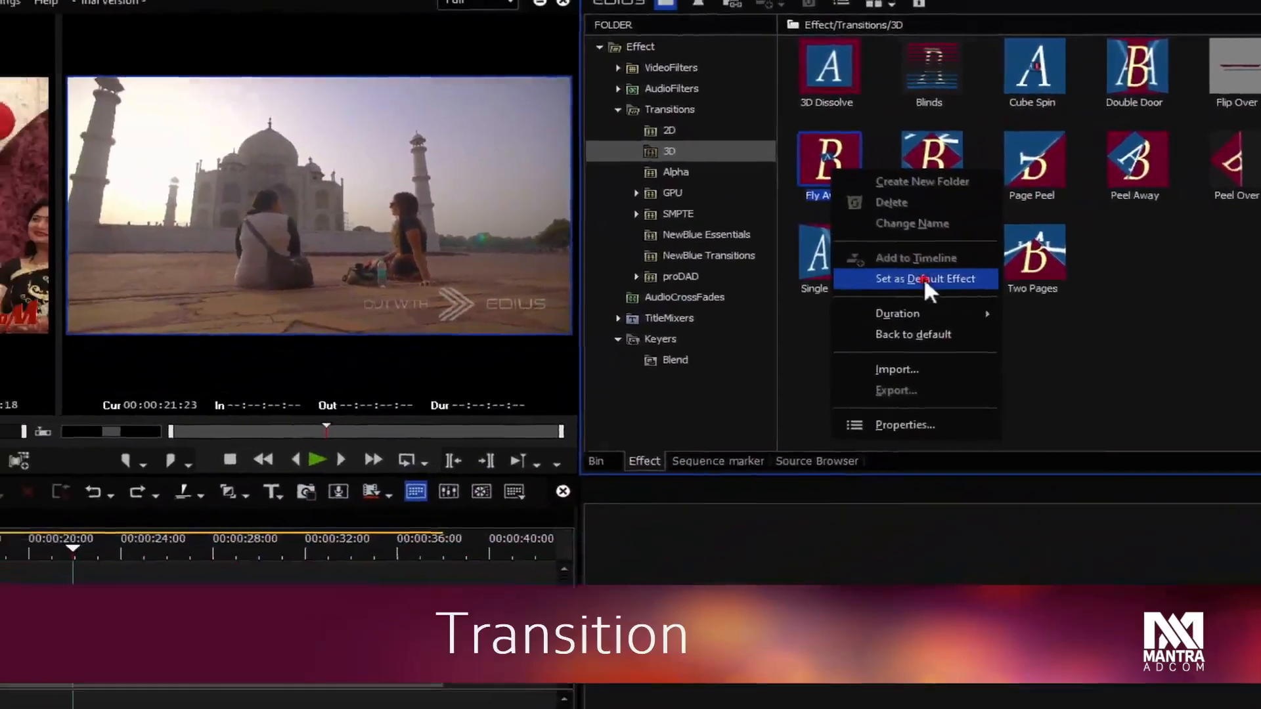
{"action": "left_click", "coordinate": [924, 277]}
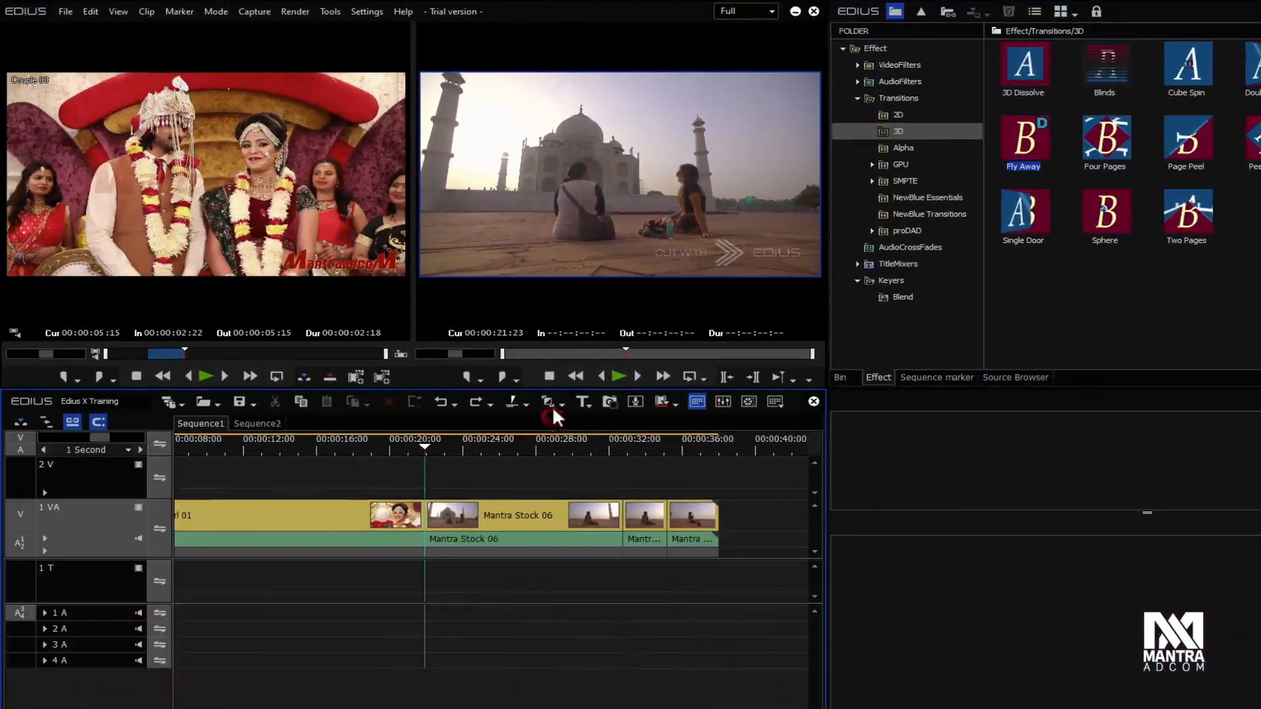
Step: Apply the default Fly Away transition at the cut between Girl 01 and Mantra Stock 06, and preview it
{"action": "left_click", "coordinate": [553, 403]}
{"action": "left_click", "coordinate": [409, 446]}
{"action": "key", "text": "space"}
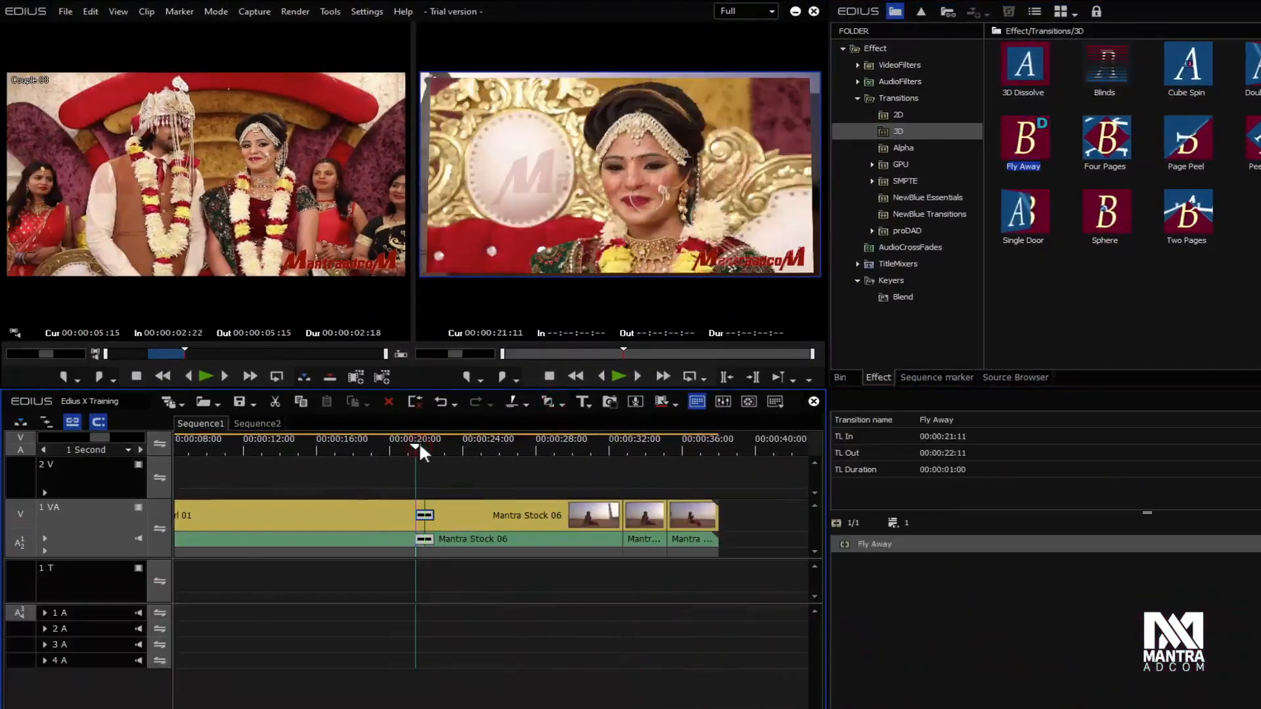
{"action": "left_click_drag", "start_coordinate": [407, 446], "coordinate": [425, 447]}
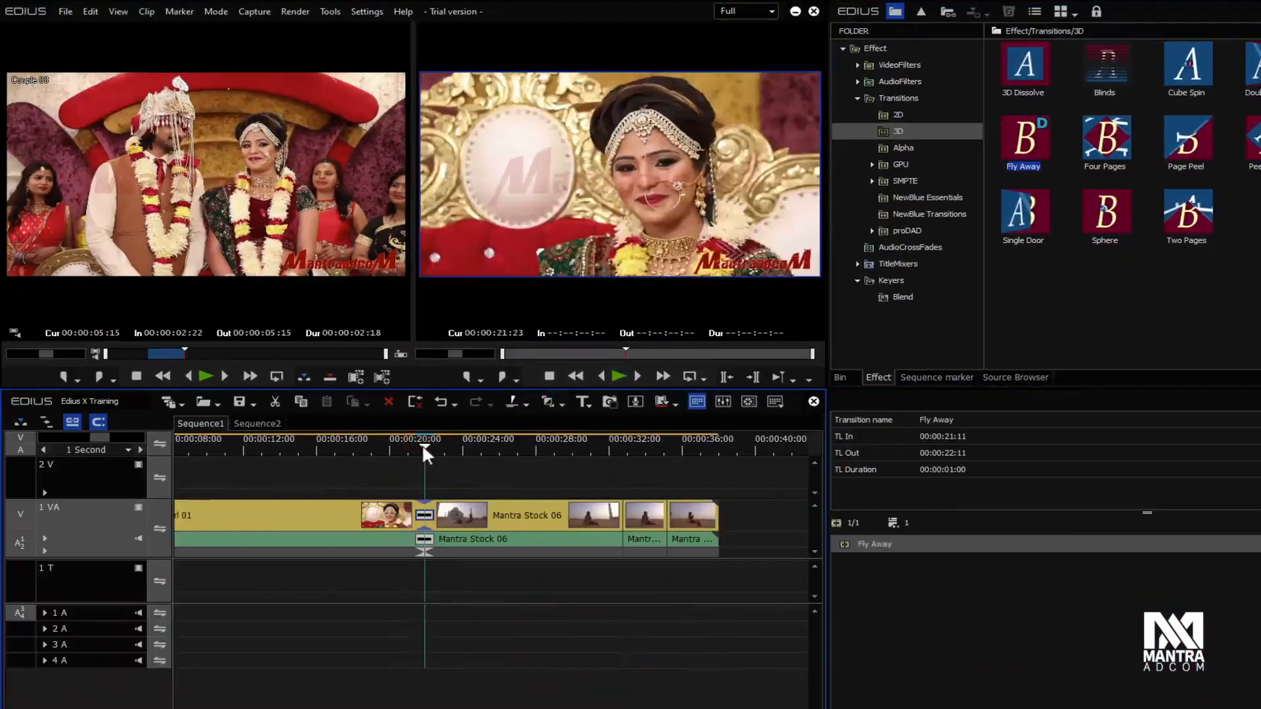
{"action": "left_click", "coordinate": [561, 401]}
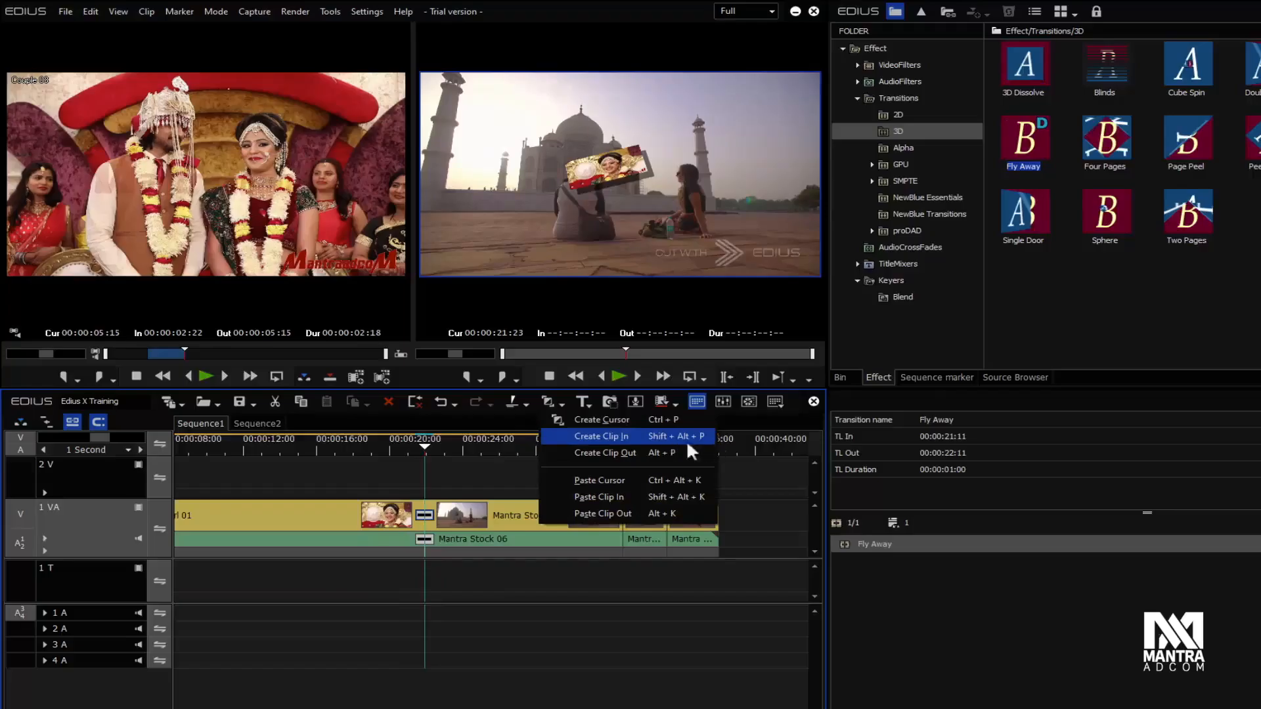
{"action": "left_click", "coordinate": [586, 453]}
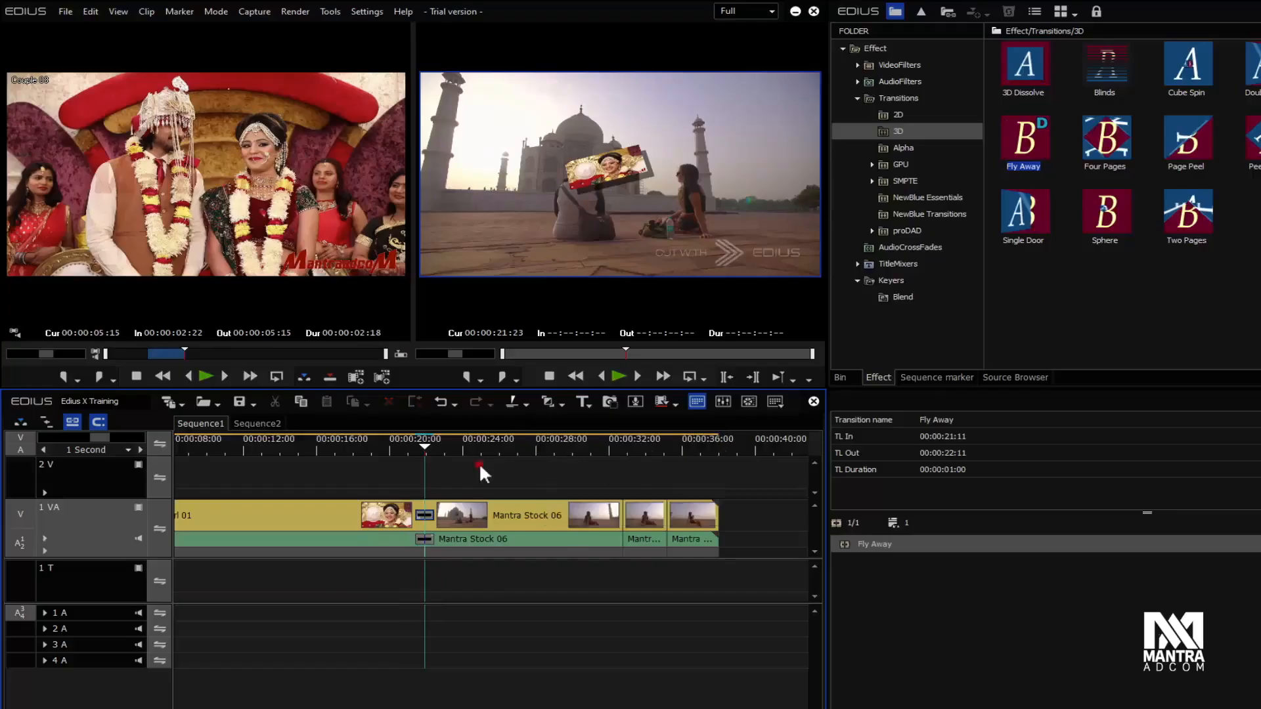
Step: Place the timeline cursor at 00:00:33:21 within the short Mantra Stock 06 piece and add the default transition at both its clip in and clip out
{"action": "left_click", "coordinate": [642, 440]}
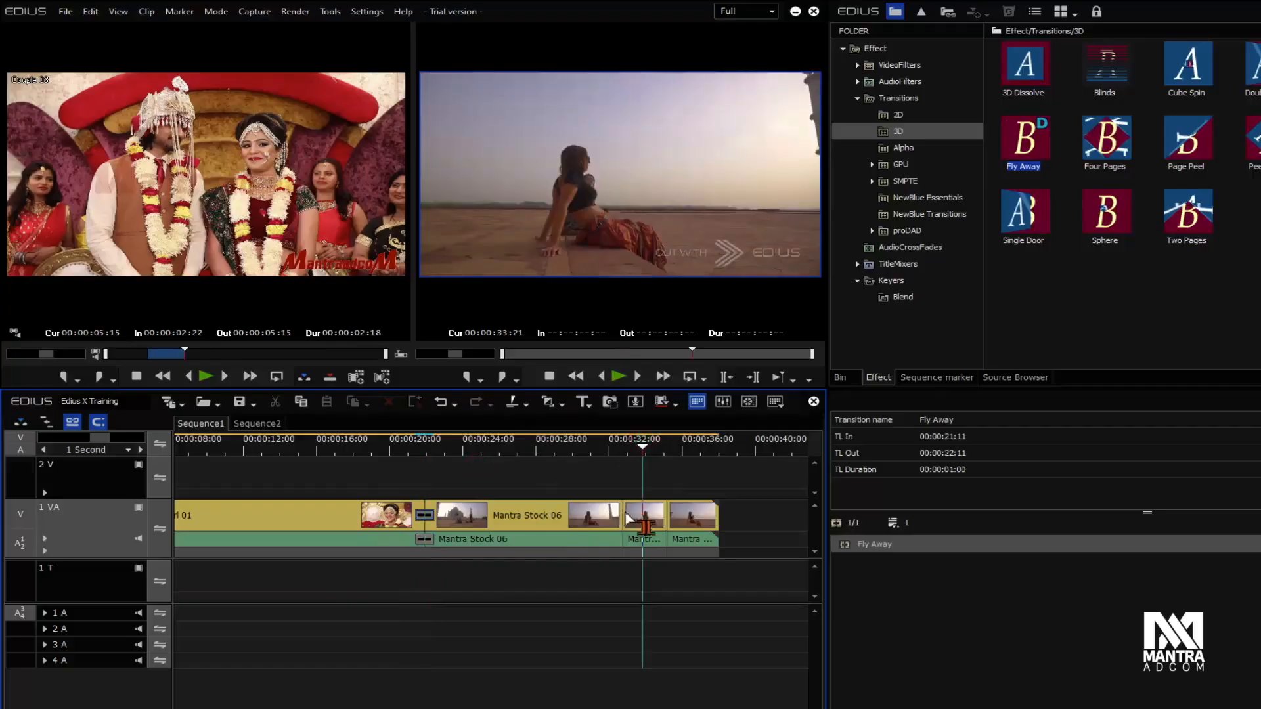
{"action": "left_click", "coordinate": [561, 402]}
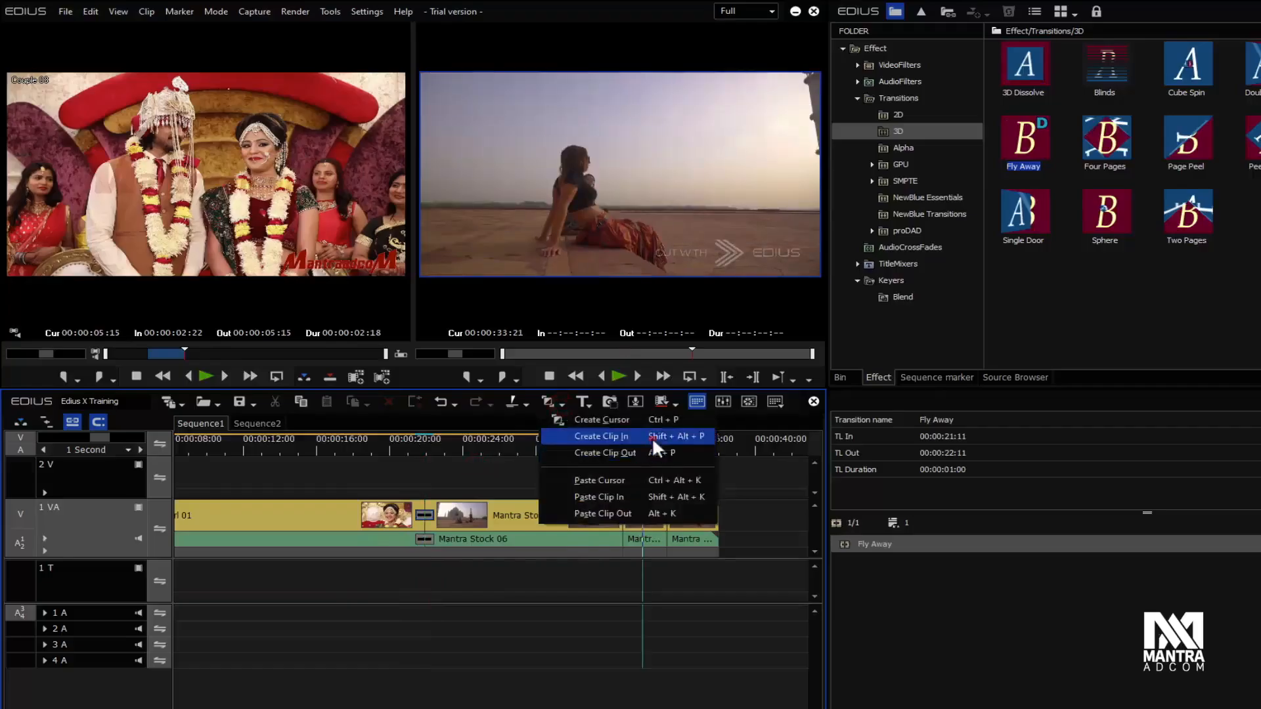
{"action": "left_click", "coordinate": [652, 436]}
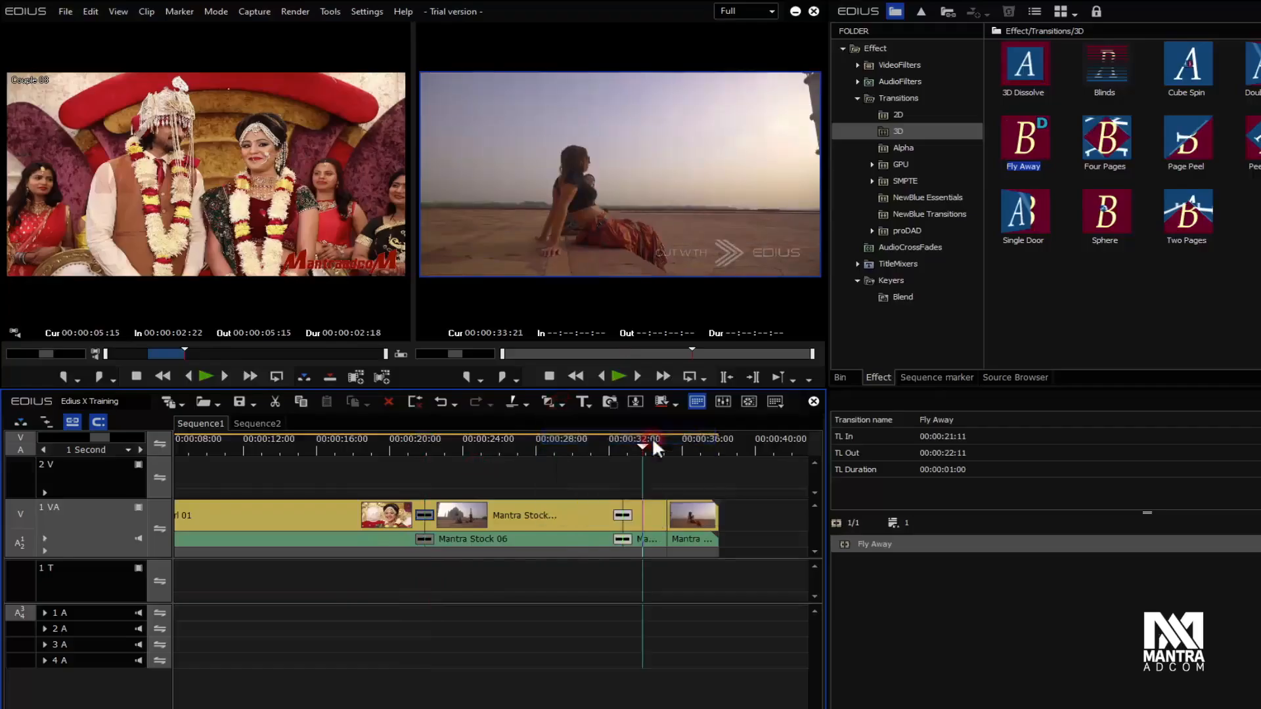
{"action": "left_click", "coordinate": [559, 402]}
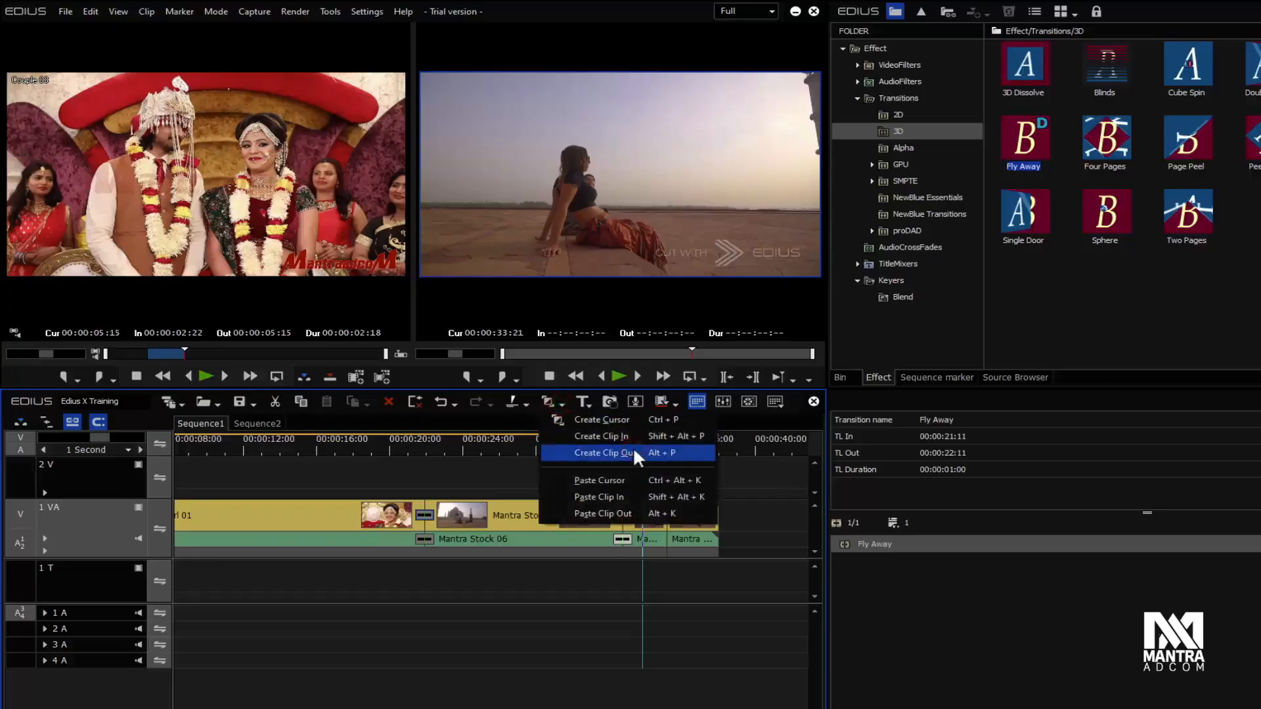
{"action": "left_click", "coordinate": [635, 451]}
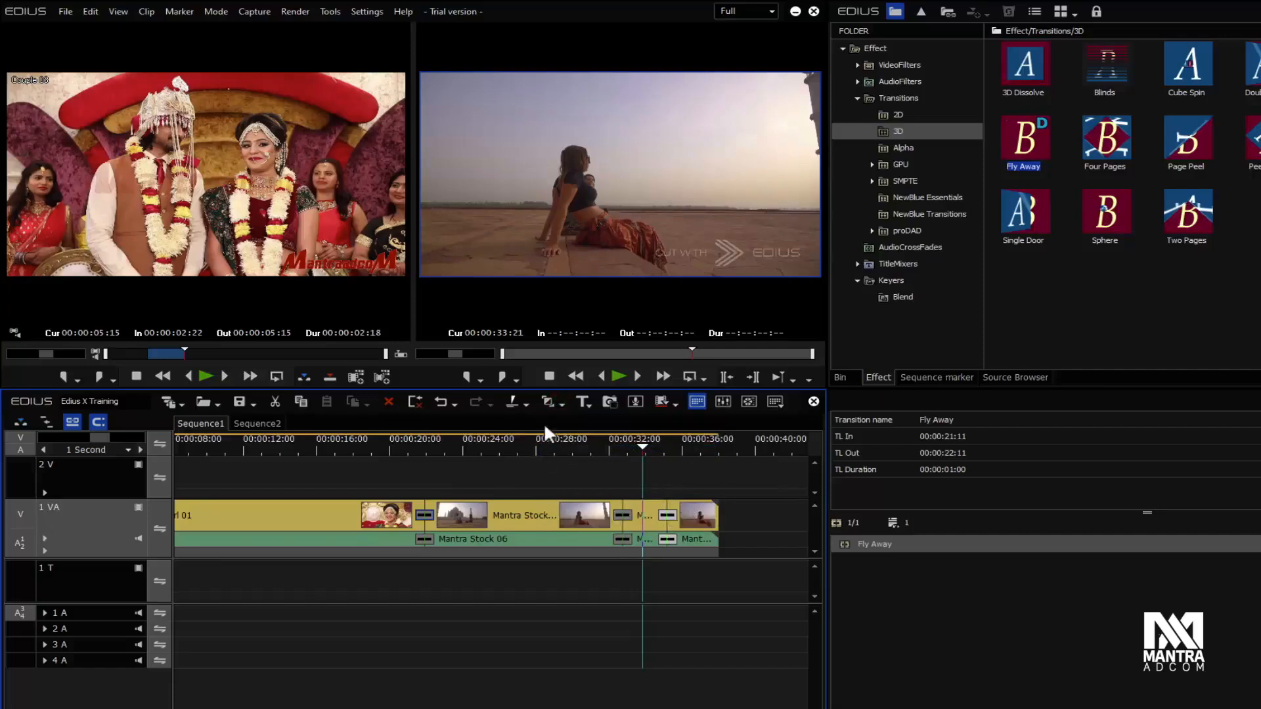
Step: Create the default Fly Away transition at the cursor between Girl 01 and Mantra Stock 06, and copy it
{"action": "left_click", "coordinate": [561, 403]}
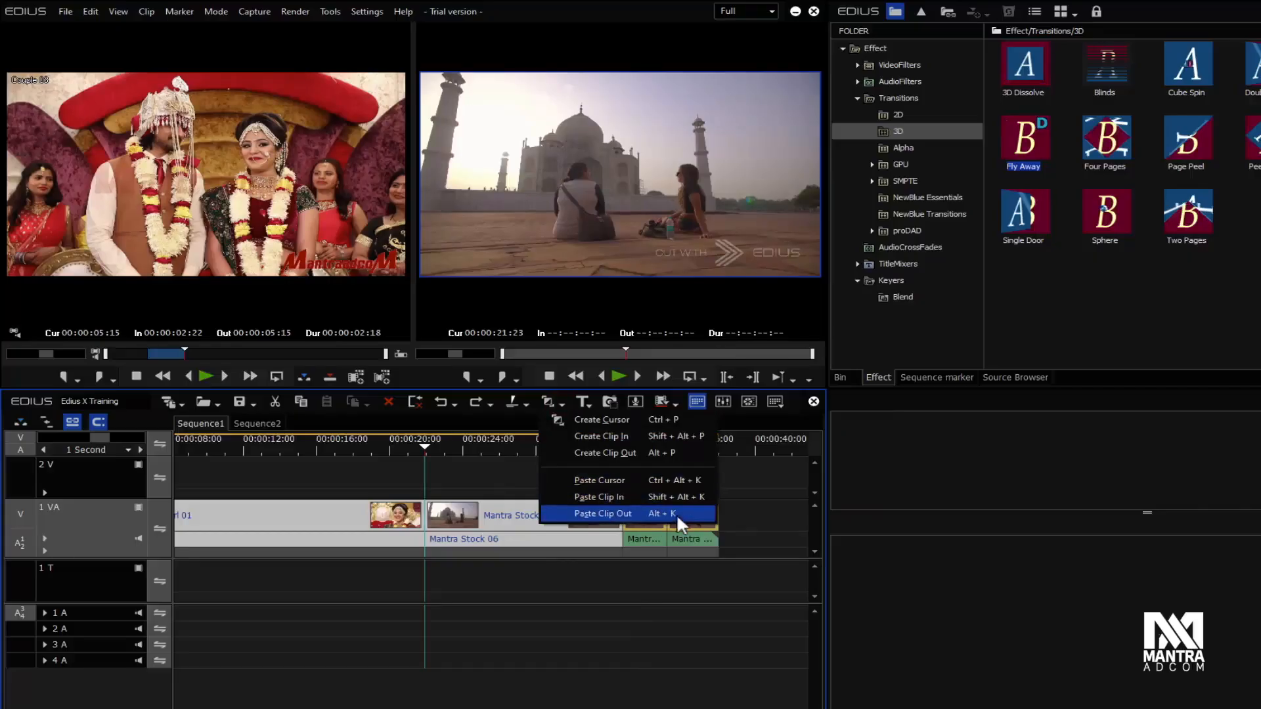
{"action": "left_click", "coordinate": [657, 419]}
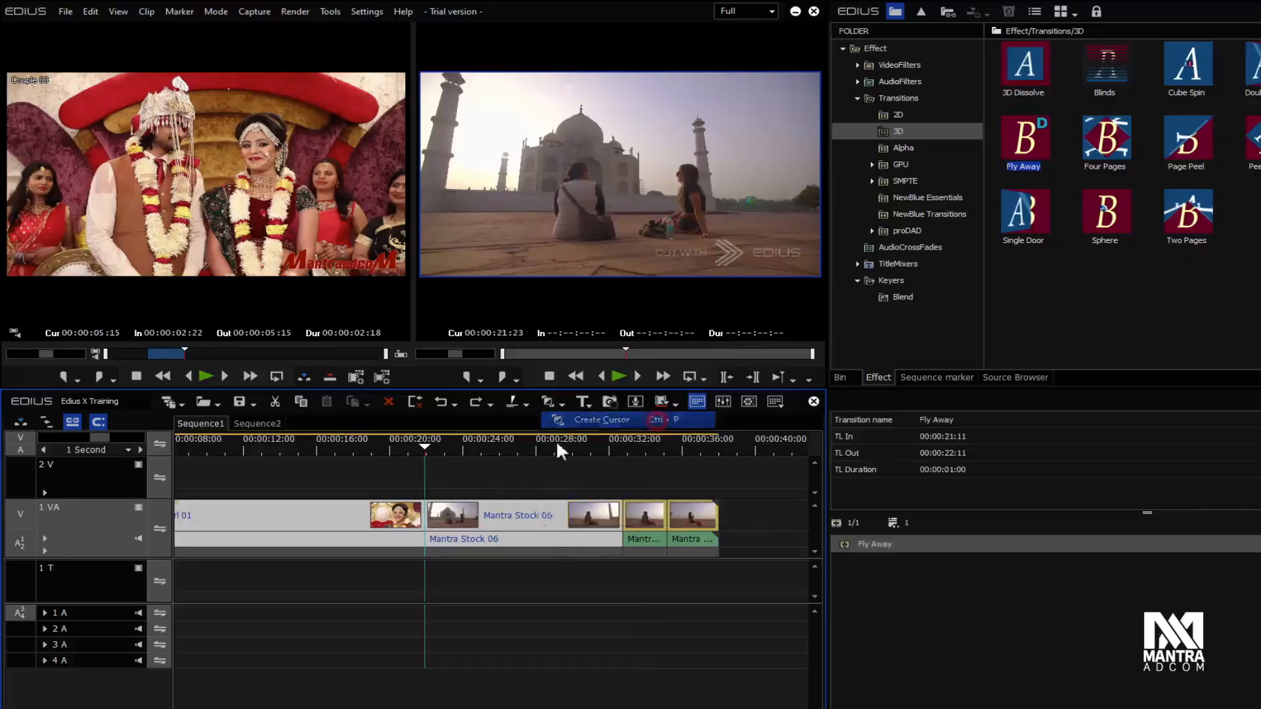
{"action": "left_click", "coordinate": [424, 519]}
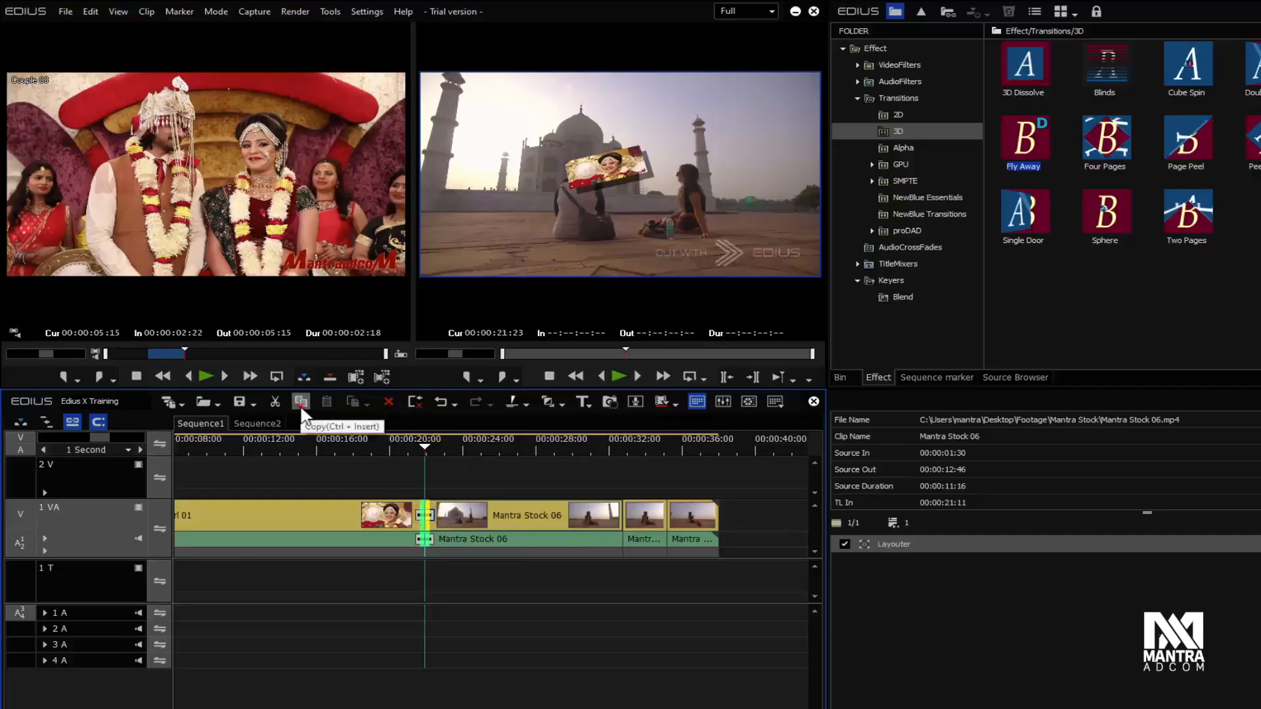
Step: Try pasting the copied Fly Away transition at the cursor on the cut at 00:00:32:19, and undo it
{"action": "left_click", "coordinate": [623, 445]}
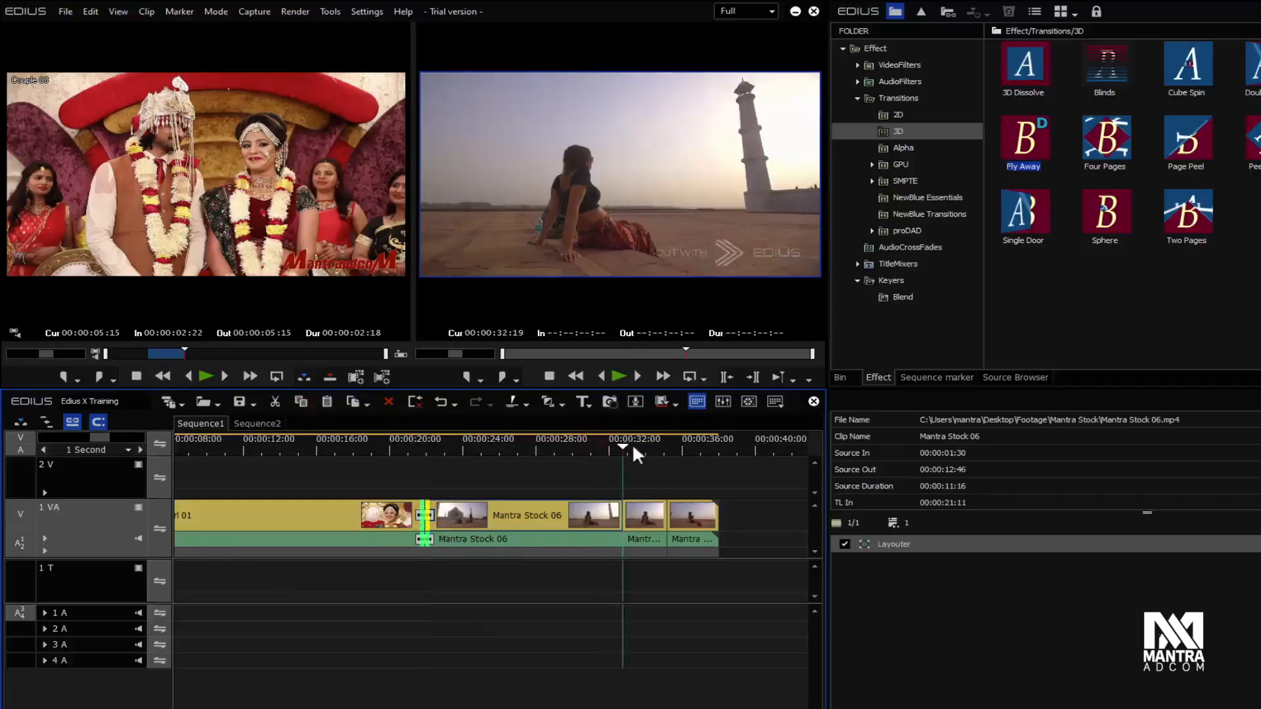
{"action": "left_click", "coordinate": [590, 404]}
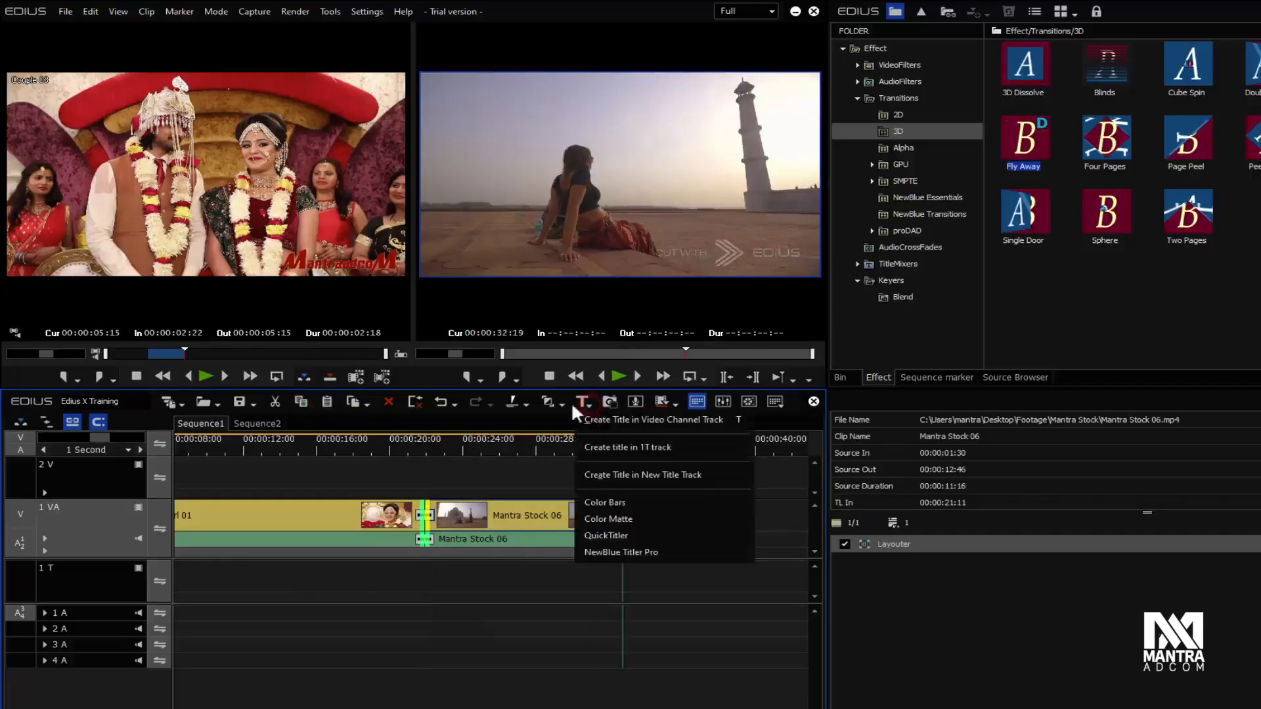
{"action": "left_click", "coordinate": [563, 402]}
{"action": "left_click", "coordinate": [632, 479]}
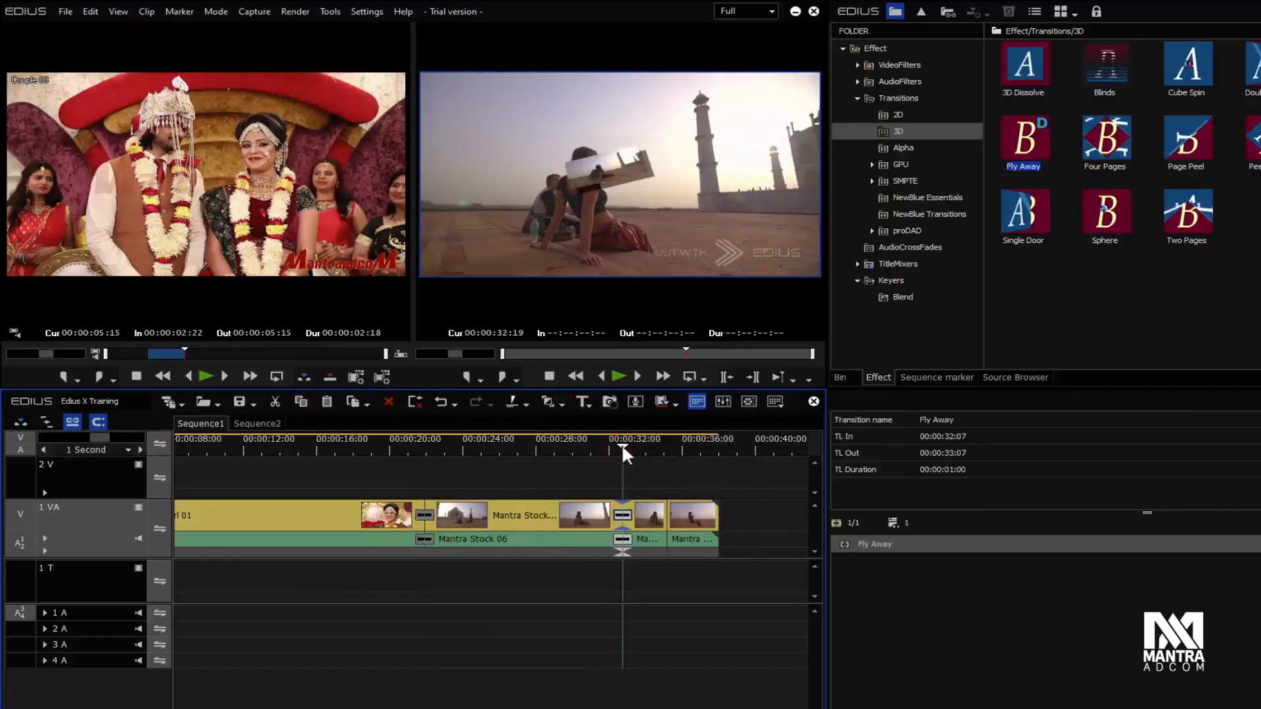
{"action": "key", "text": "ctrl+z"}
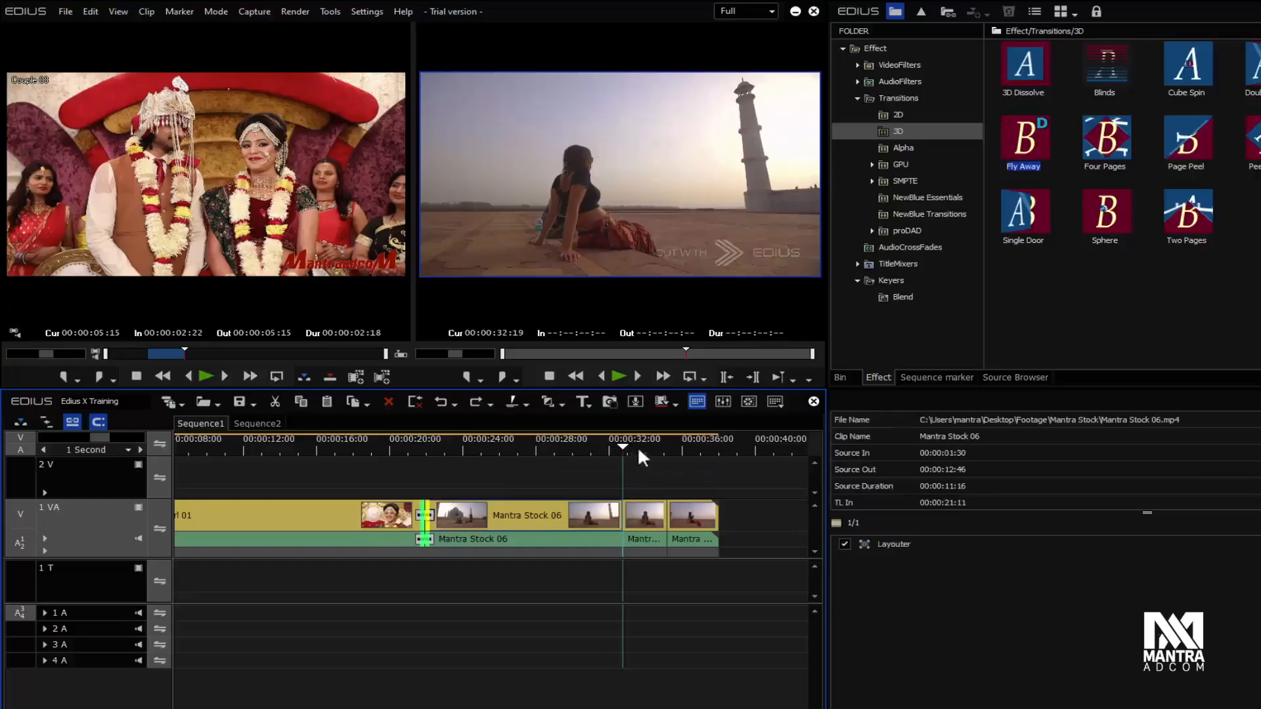
Step: Place the timeline cursor at 00:00:33:17 and paste the copied transition at the clip in of the short Mantra Stock 06 piece
{"action": "left_click", "coordinate": [639, 447]}
{"action": "left_click", "coordinate": [560, 403]}
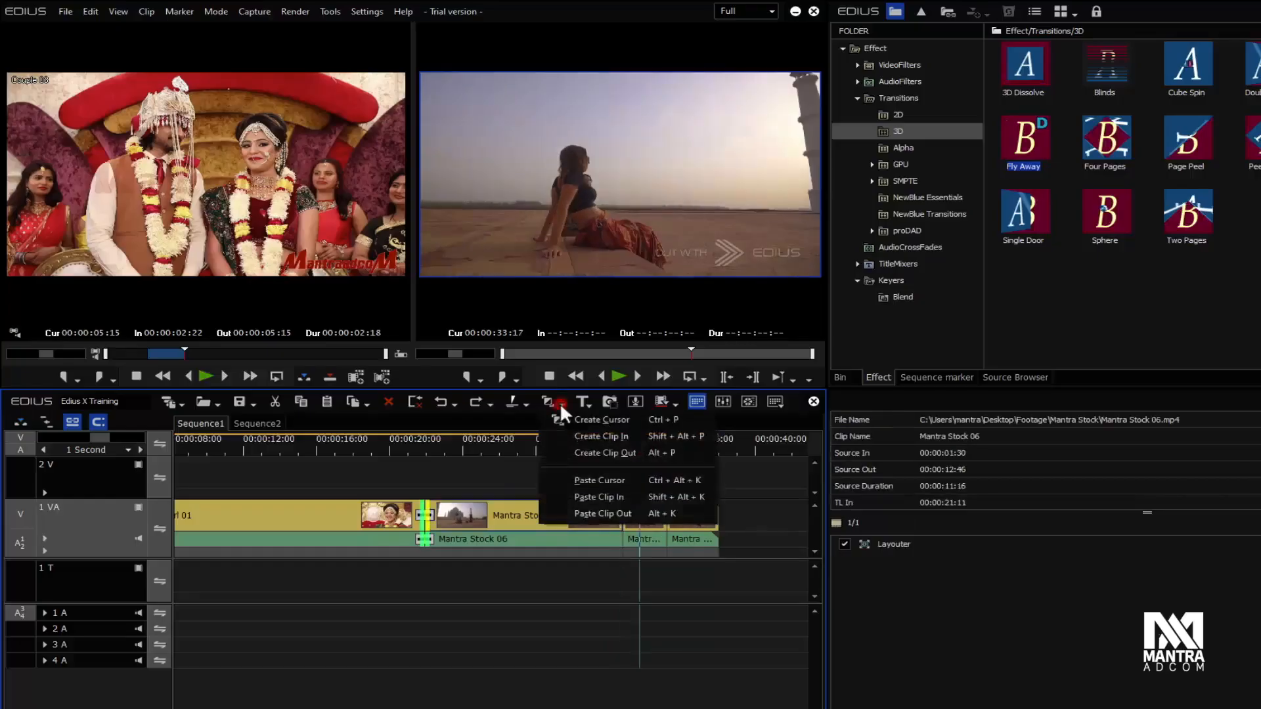
{"action": "left_click", "coordinate": [622, 497]}
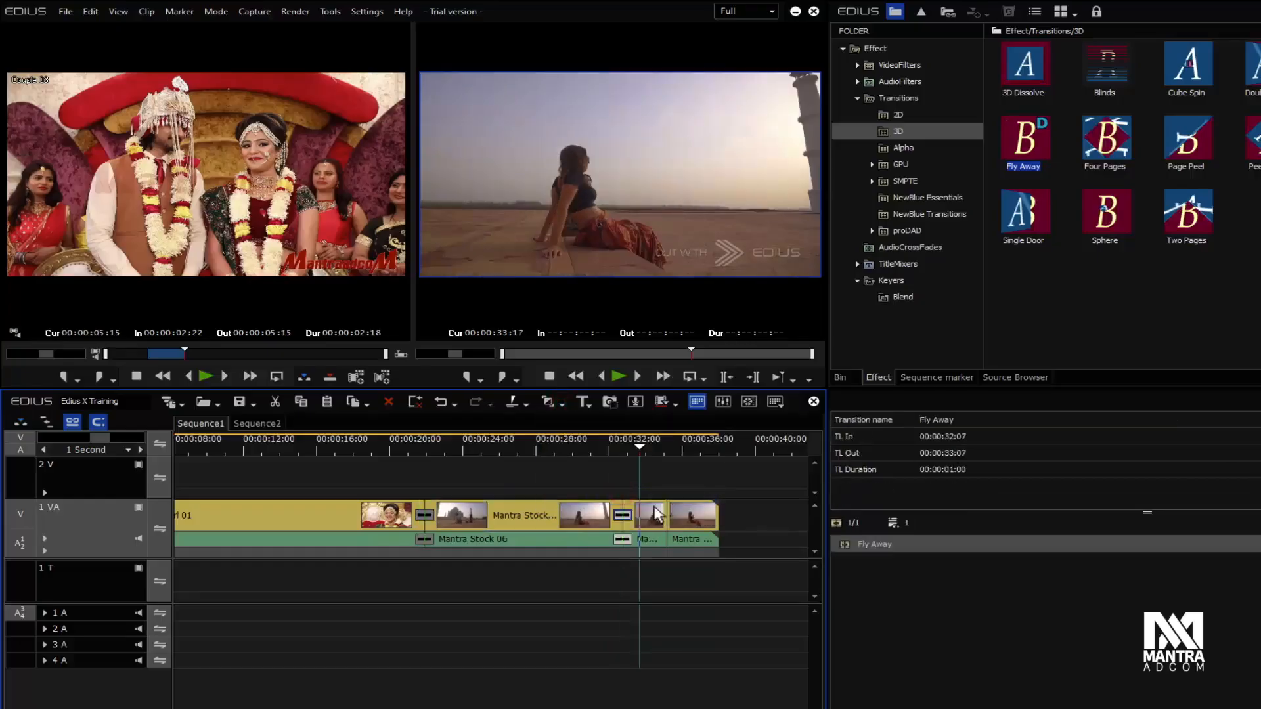
Step: Paste the copied transition at the clip out of the short Mantra Stock 06 piece and play through it
{"action": "left_click", "coordinate": [568, 404]}
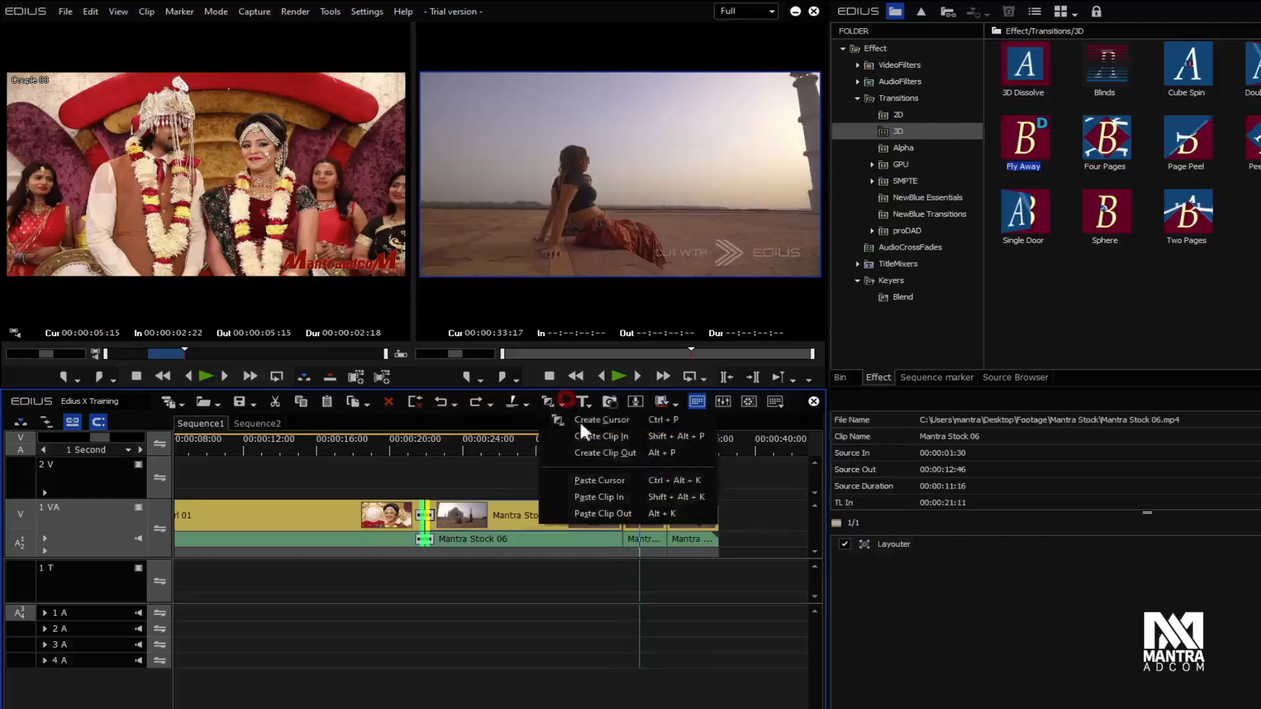
{"action": "left_click", "coordinate": [636, 511]}
{"action": "left_click", "coordinate": [657, 445]}
{"action": "key", "text": "space"}
{"action": "key", "text": "space"}
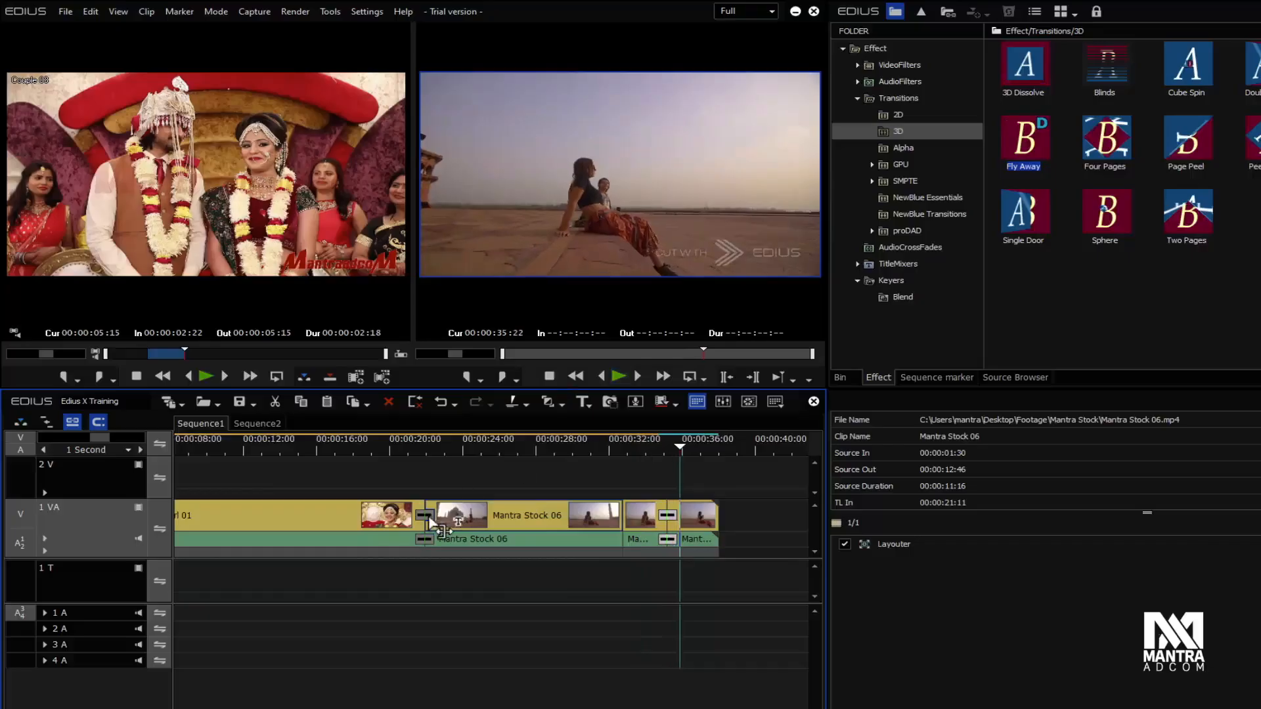
{"action": "left_click", "coordinate": [425, 516]}
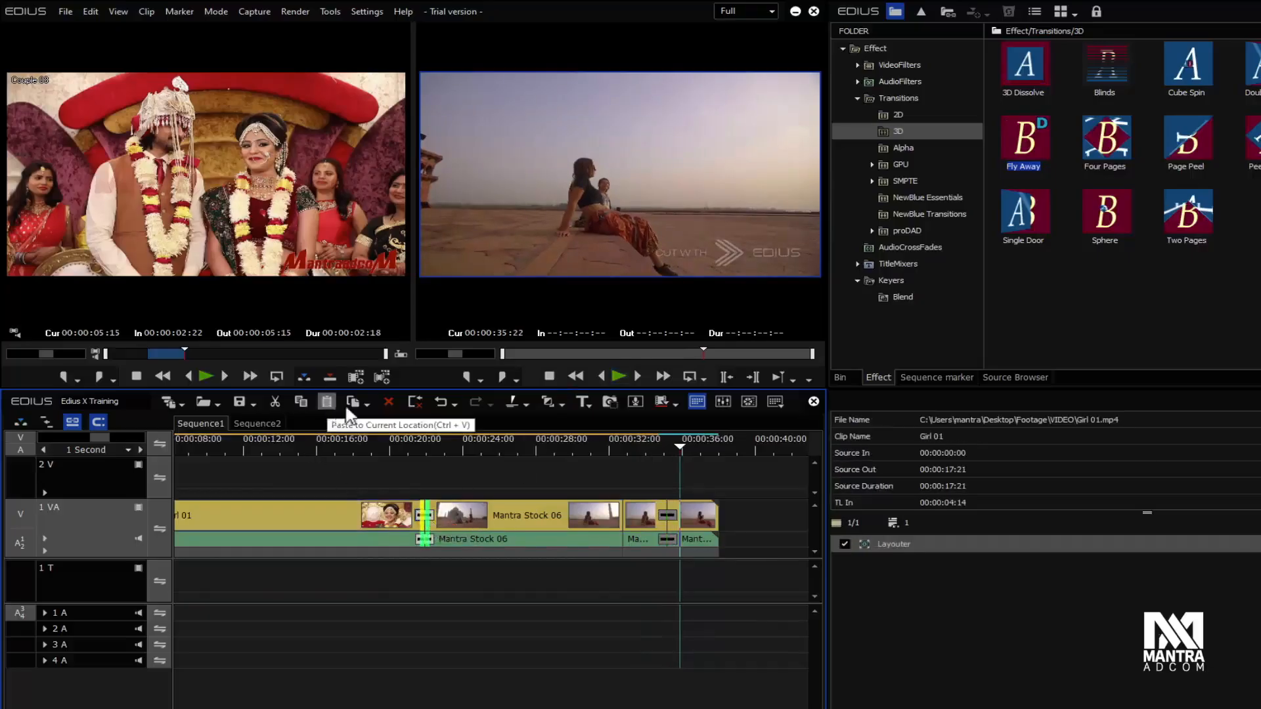
{"action": "left_click", "coordinate": [562, 404]}
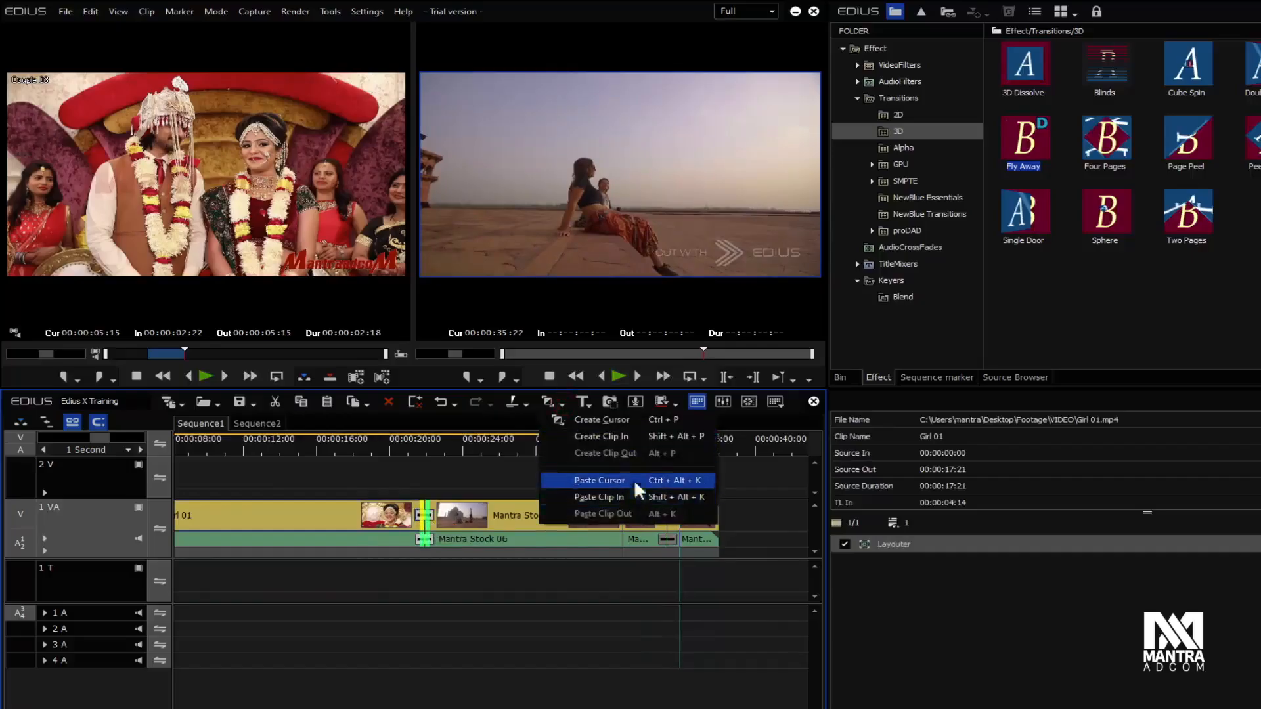
{"action": "left_click", "coordinate": [452, 475]}
Step: Create a title in the 1T track and enter the text "Mantra Adcom"
{"action": "left_click", "coordinate": [586, 405]}
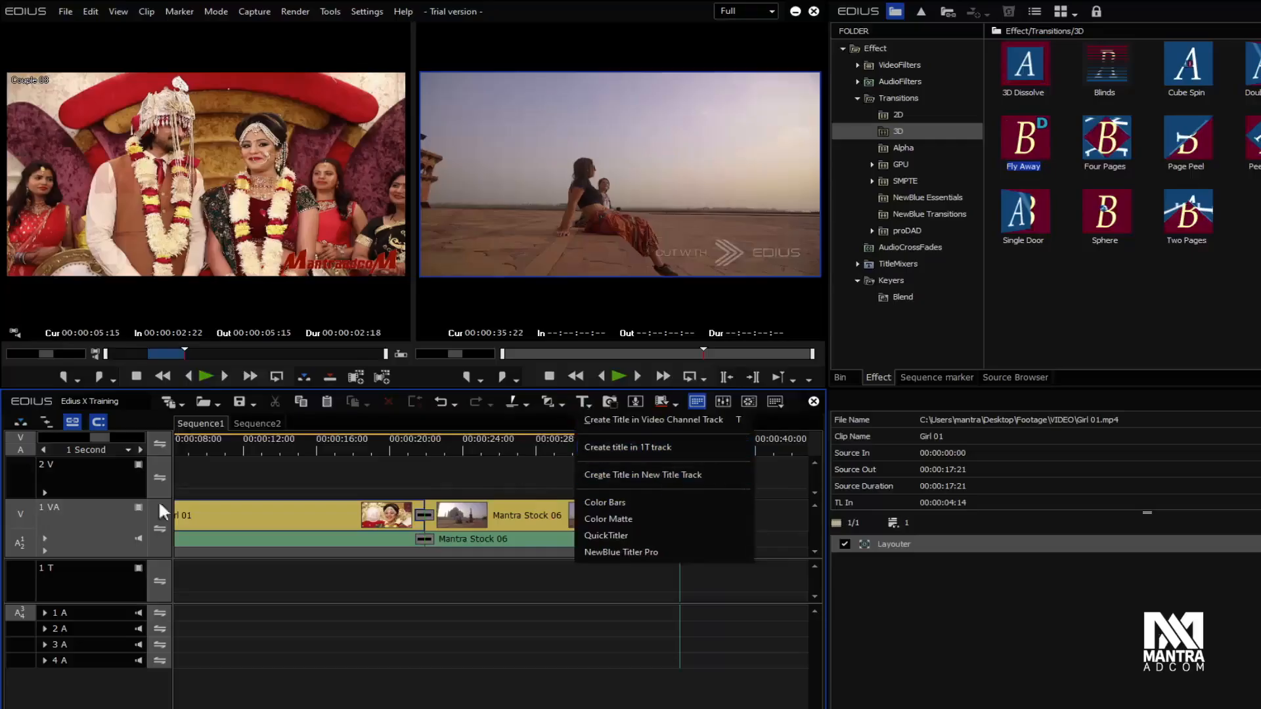
{"action": "left_click", "coordinate": [675, 449]}
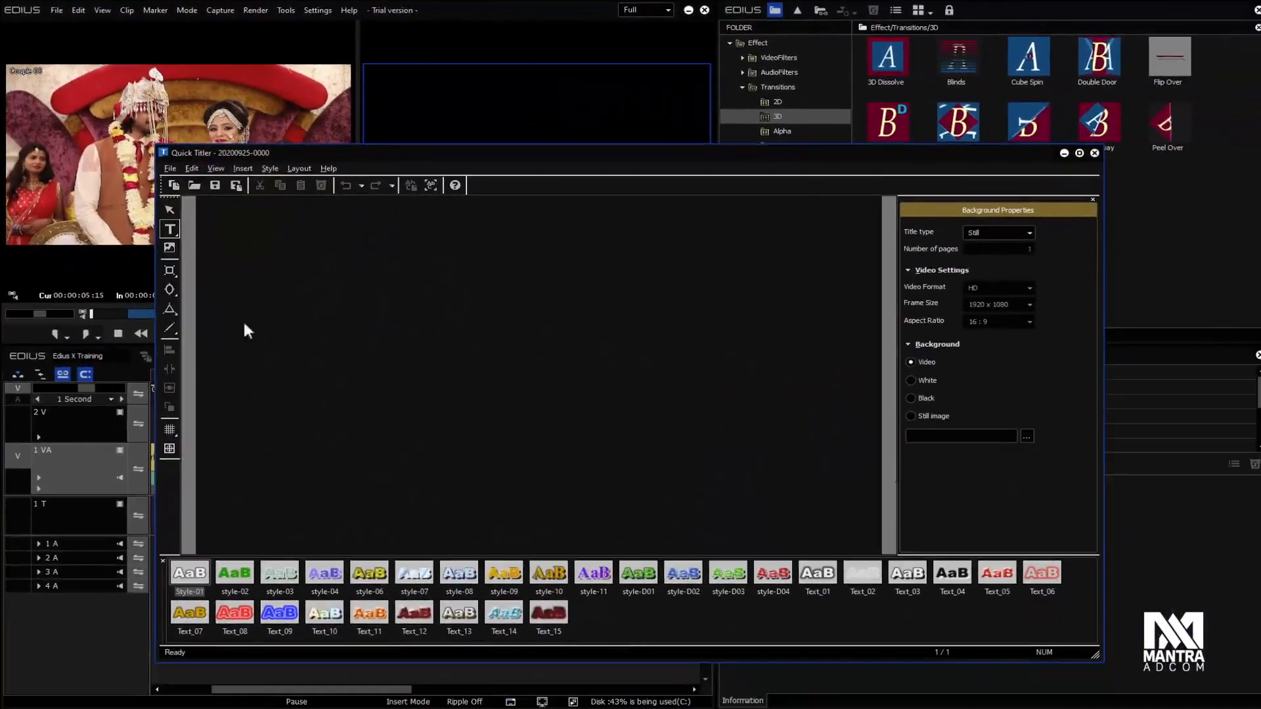
{"action": "type", "text": "Ma"}
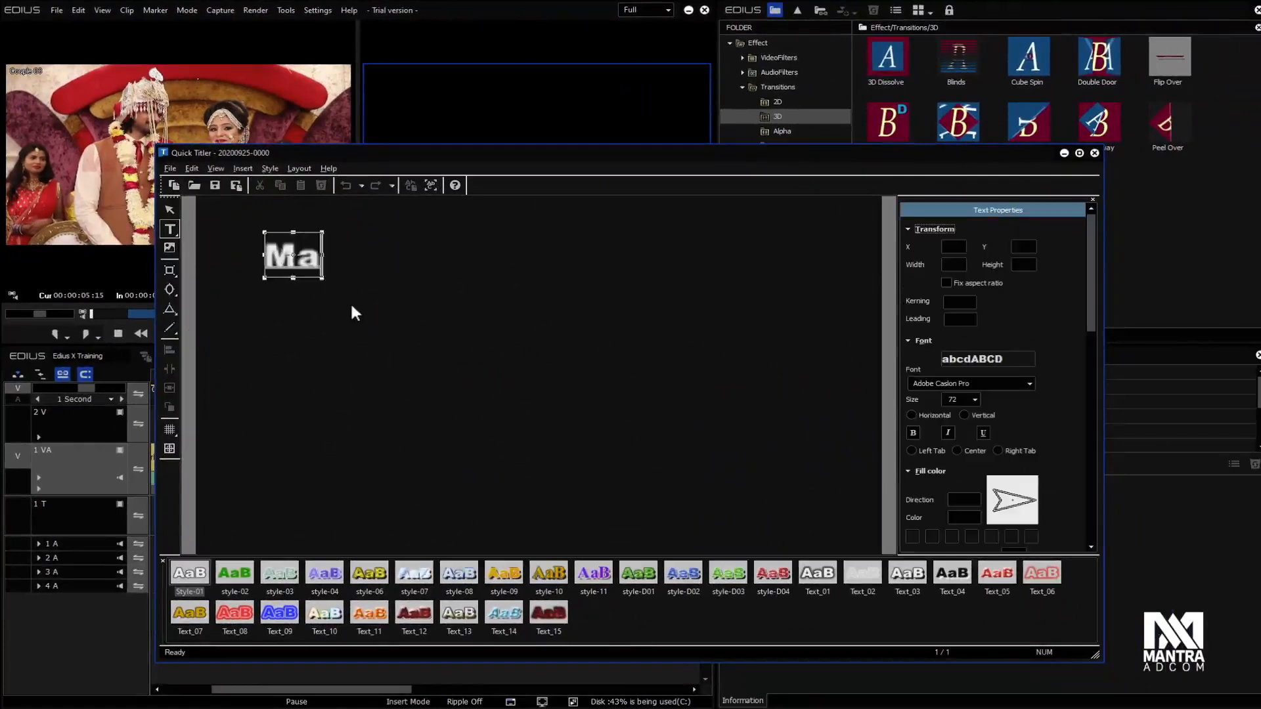
{"action": "type", "text": "ntra Adcom"}
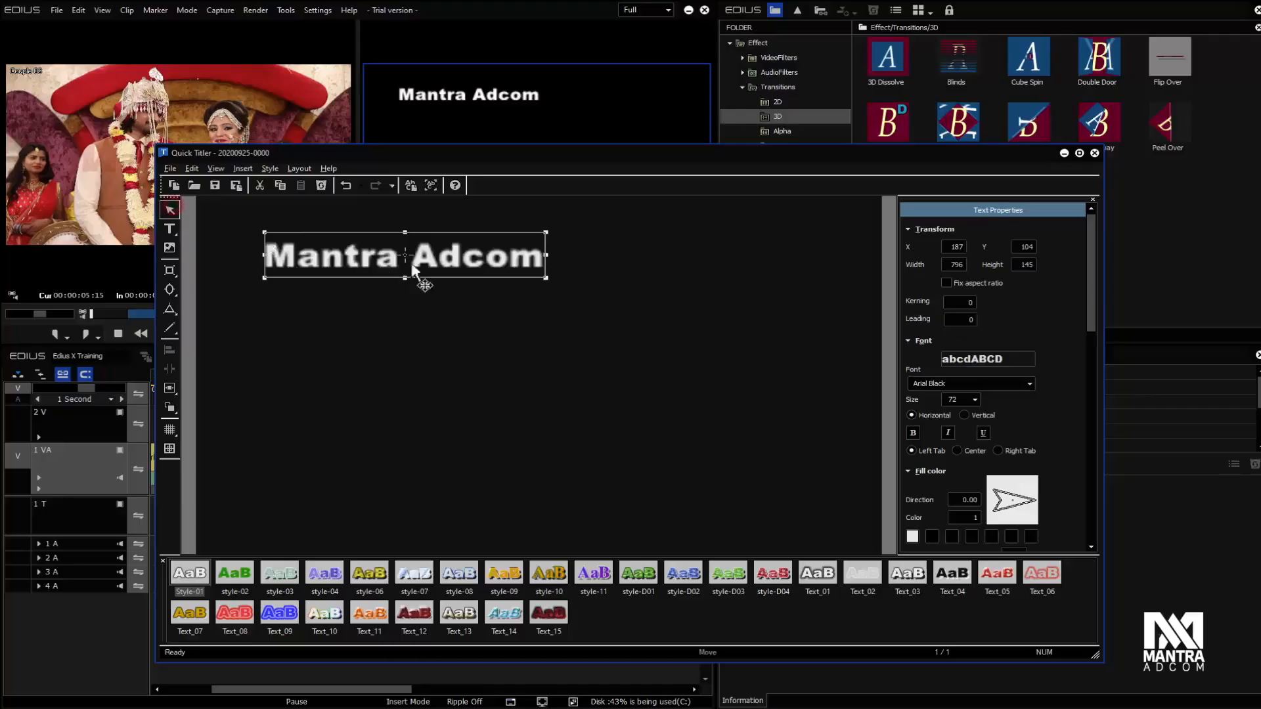
Step: Move the "Mantra Adcom" text down and toward the centre of the frame, and save the title on closing the titler
{"action": "left_click_drag", "start_coordinate": [420, 276], "coordinate": [477, 355]}
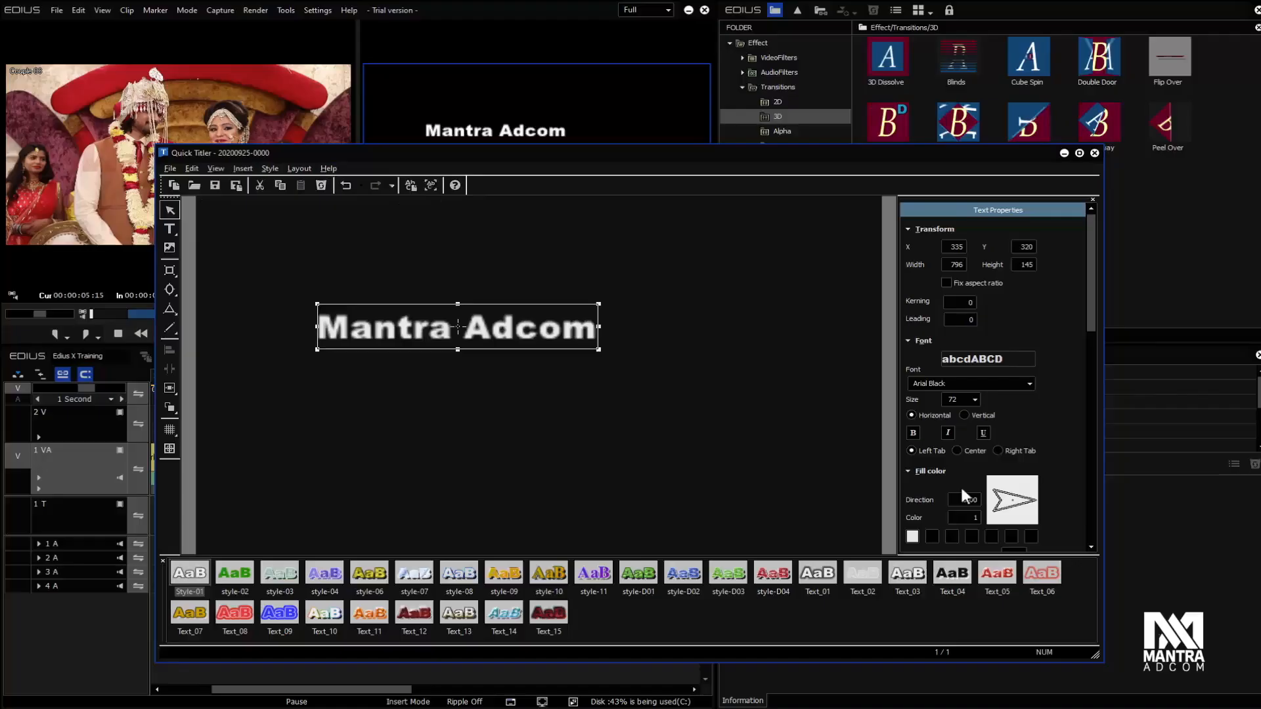
{"action": "left_click_drag", "start_coordinate": [501, 331], "coordinate": [518, 330]}
{"action": "left_click", "coordinate": [1094, 153]}
{"action": "left_click", "coordinate": [569, 426]}
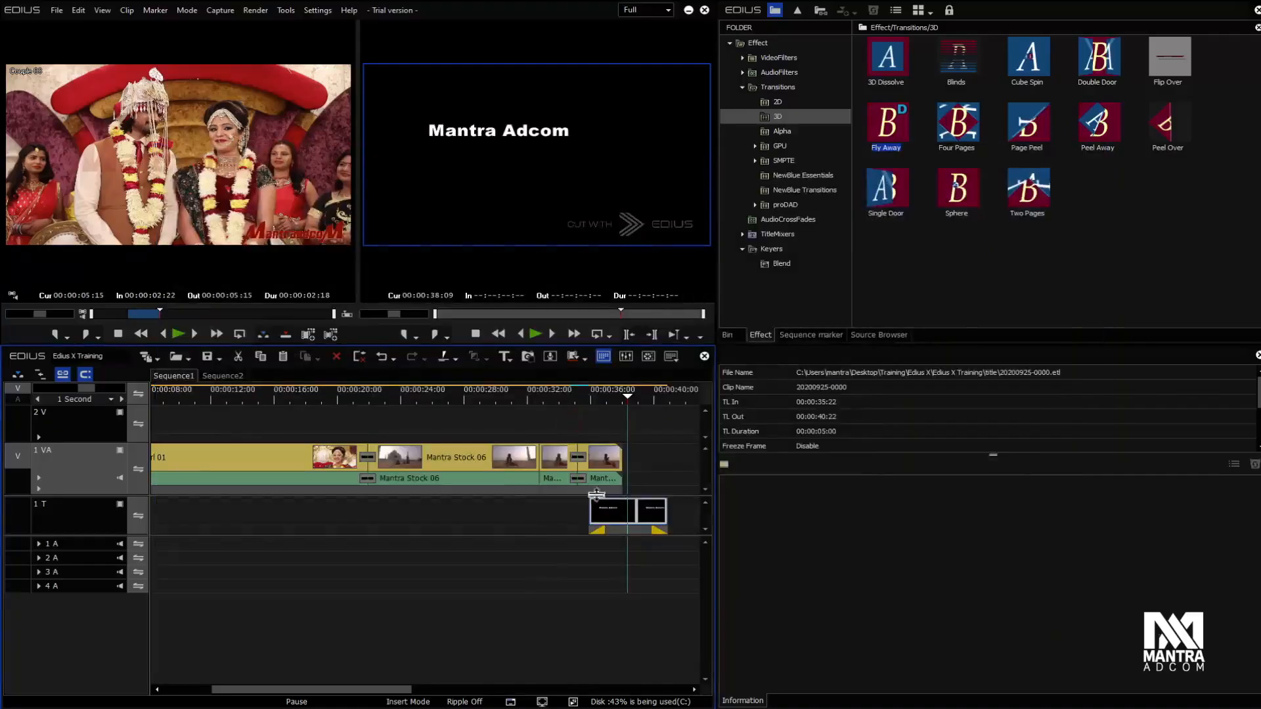
Step: Move the title clip on the 1T track to start at 00:00:26:18 under Mantra Stock 06 and preview it at 00:00:29:04
{"action": "left_click_drag", "start_coordinate": [622, 521], "coordinate": [477, 521]}
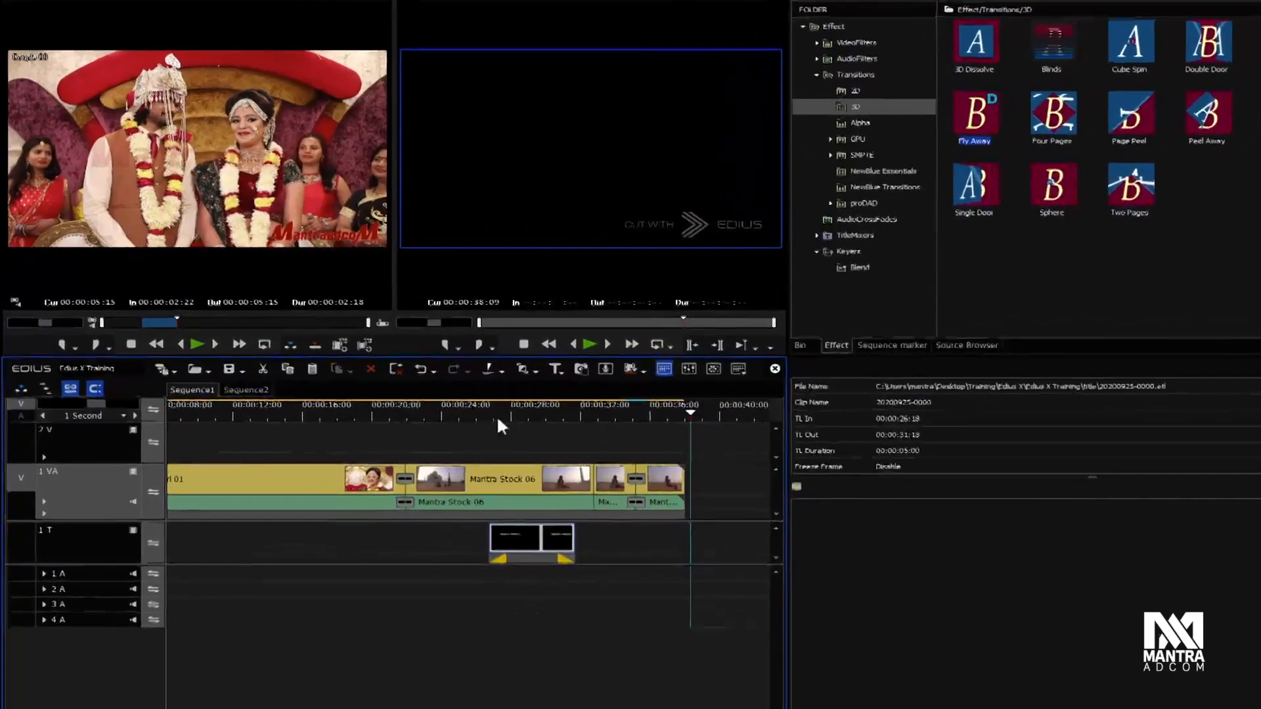
{"action": "left_click", "coordinate": [444, 402]}
{"action": "mouse_move", "coordinate": [516, 426]}
{"action": "left_mouse_down"}
{"action": "mouse_move", "coordinate": [548, 421]}
{"action": "mouse_move", "coordinate": [522, 418]}
{"action": "mouse_move", "coordinate": [535, 419]}
{"action": "left_mouse_up"}
{"action": "left_click_drag", "start_coordinate": [680, 464], "coordinate": [716, 472]}
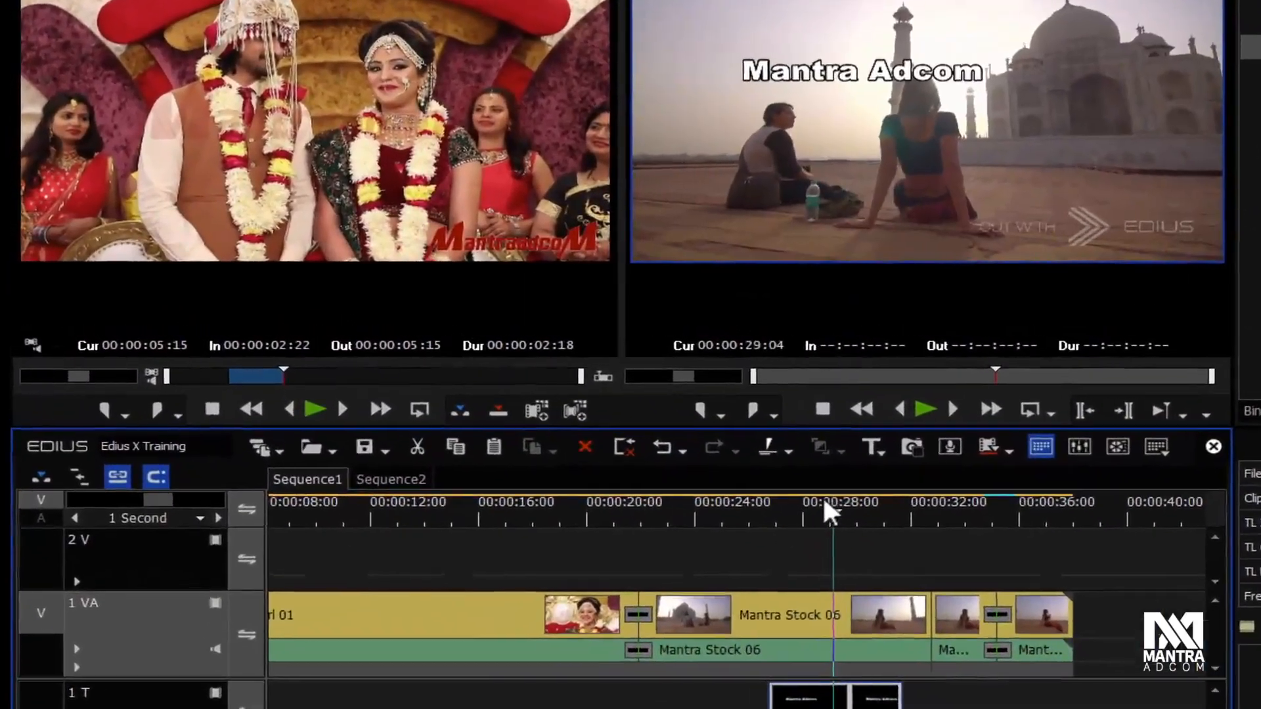
Step: Open QuickTitler for a new title and close it without adding any text
{"action": "left_click", "coordinate": [893, 453]}
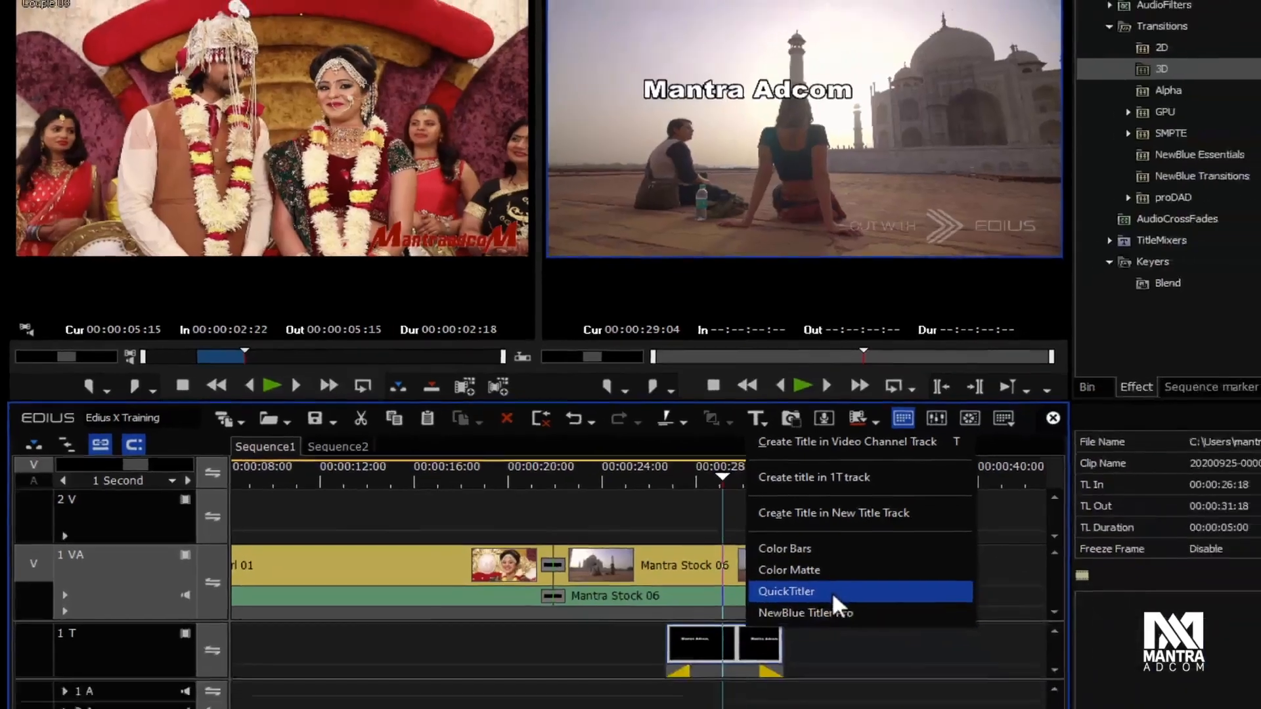
{"action": "left_click", "coordinate": [952, 646]}
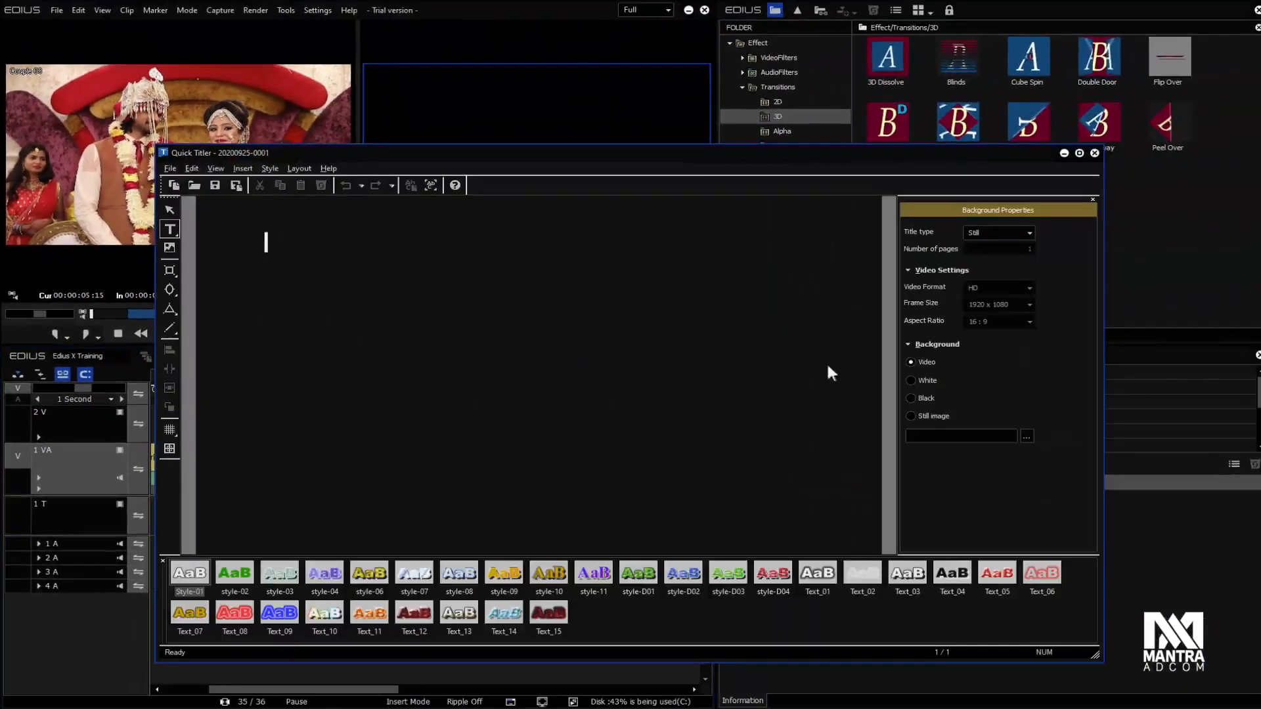
{"action": "left_click", "coordinate": [1094, 153]}
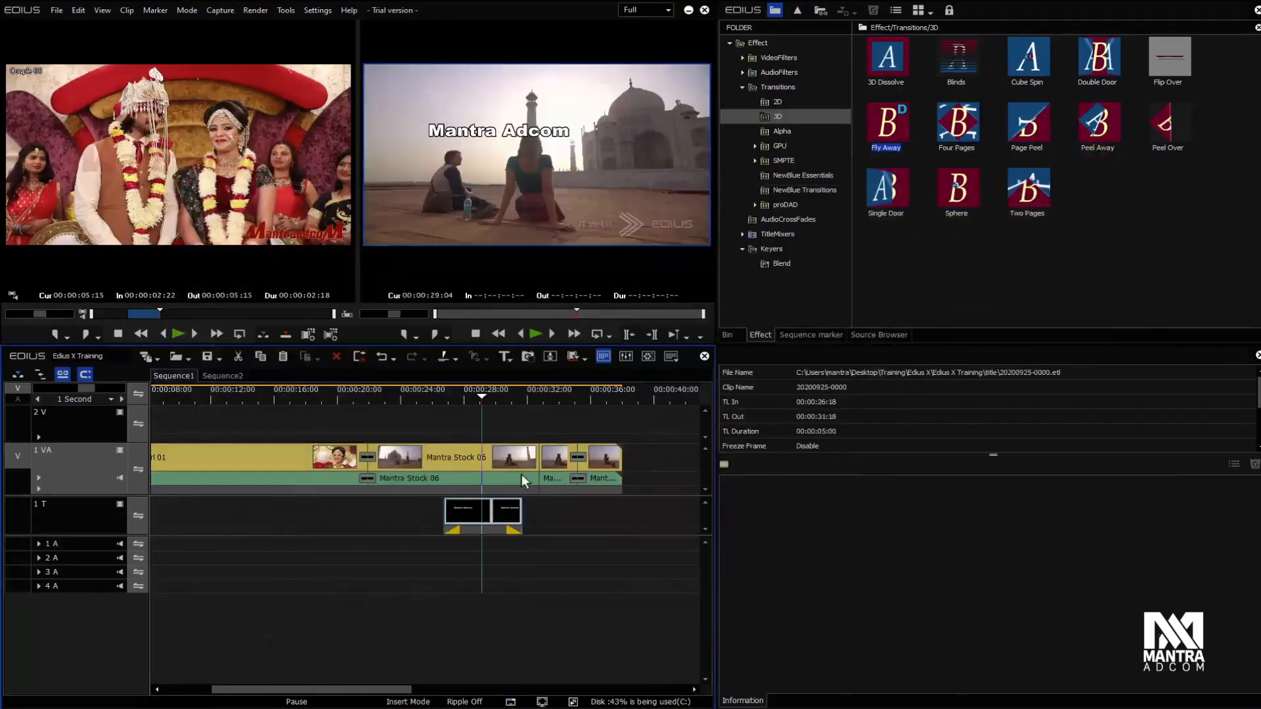
Step: Start a NewBlue Titler Pro title and preview the Pitch project templates in its library
{"action": "left_click", "coordinate": [507, 358]}
{"action": "left_click", "coordinate": [542, 484]}
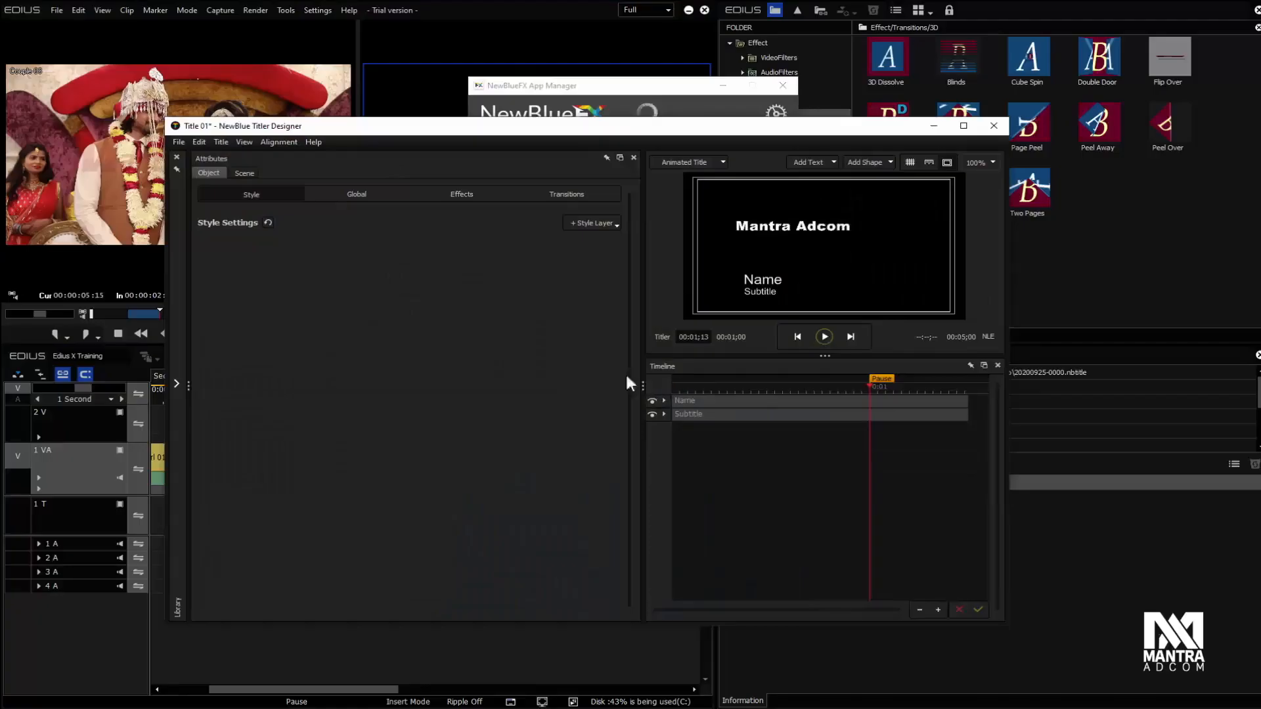
{"action": "left_click", "coordinate": [177, 381]}
{"action": "double_click", "coordinate": [213, 314]}
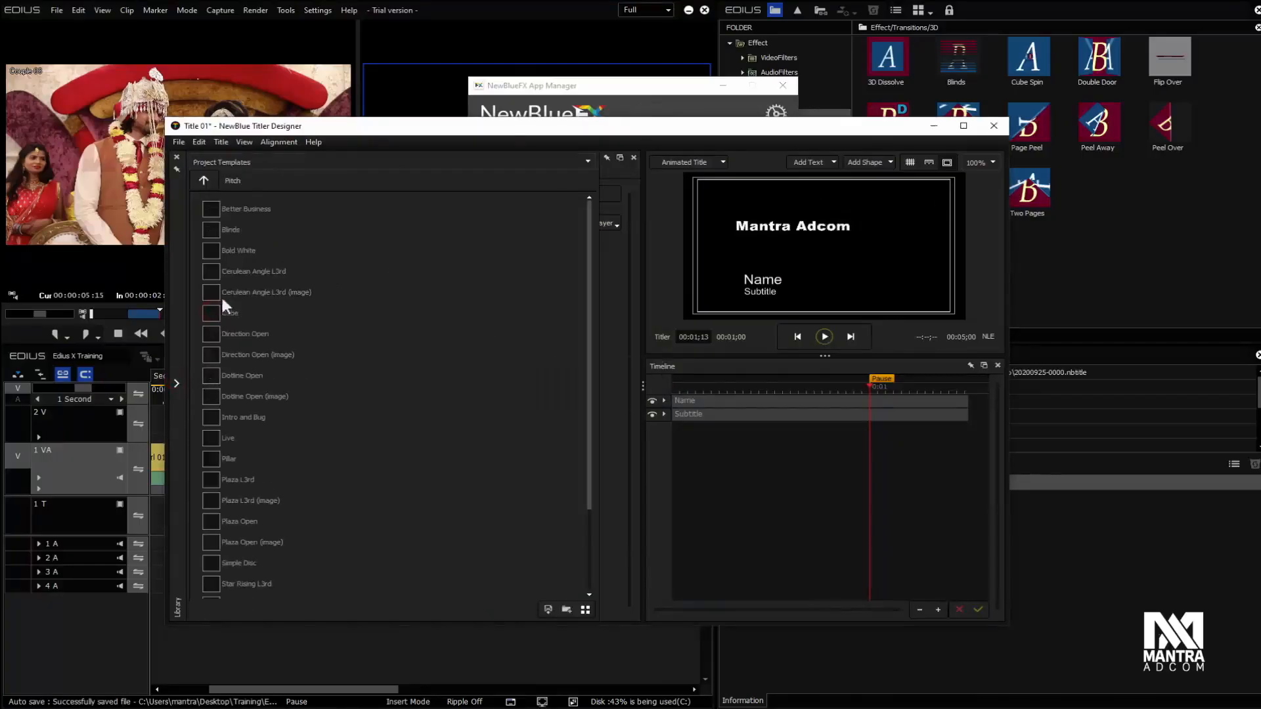
{"action": "double_click", "coordinate": [248, 271]}
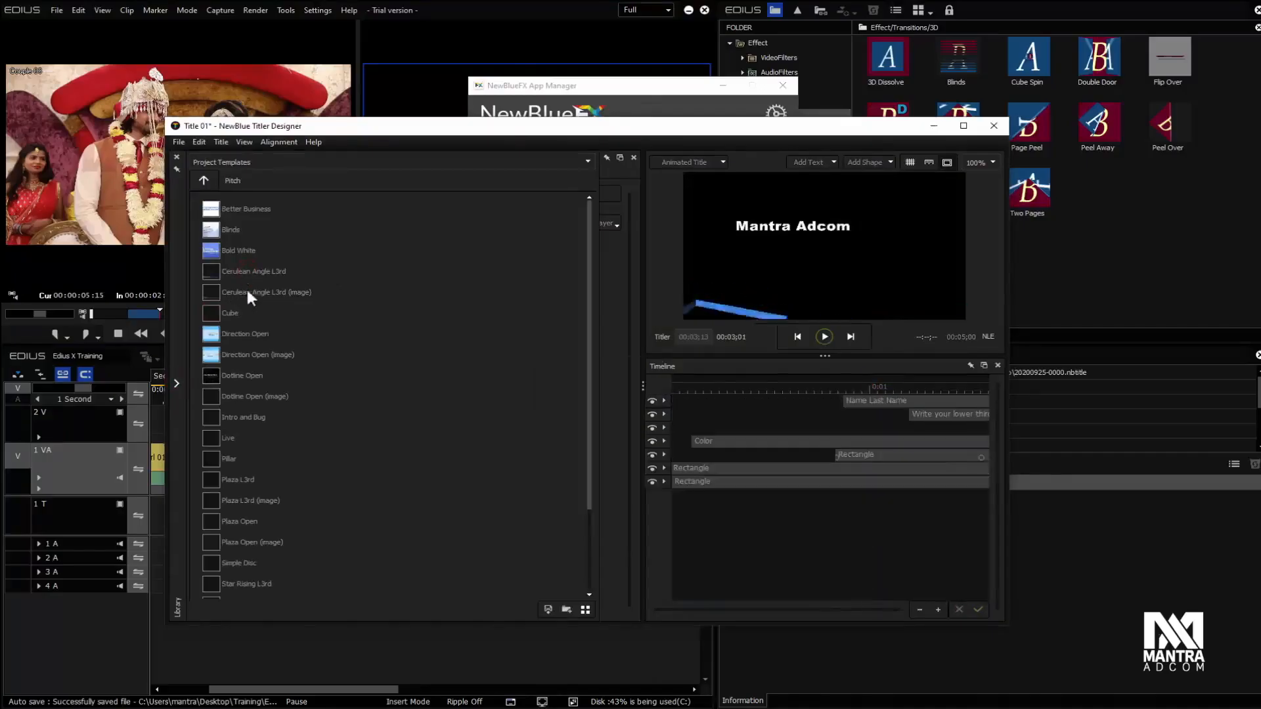
{"action": "double_click", "coordinate": [234, 333]}
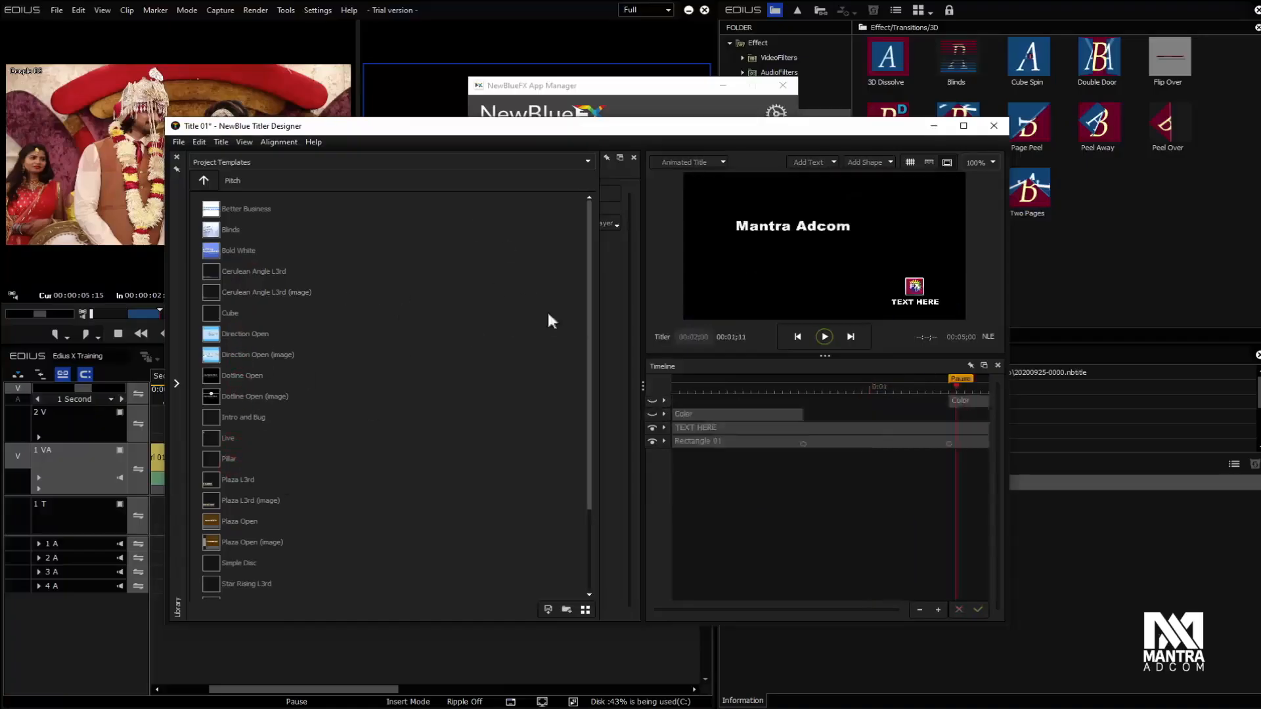
Step: Inspect the style settings of the Name and Subtitle text objects, discard the title, and close the NewBlueFX App Manager
{"action": "left_click", "coordinate": [687, 401]}
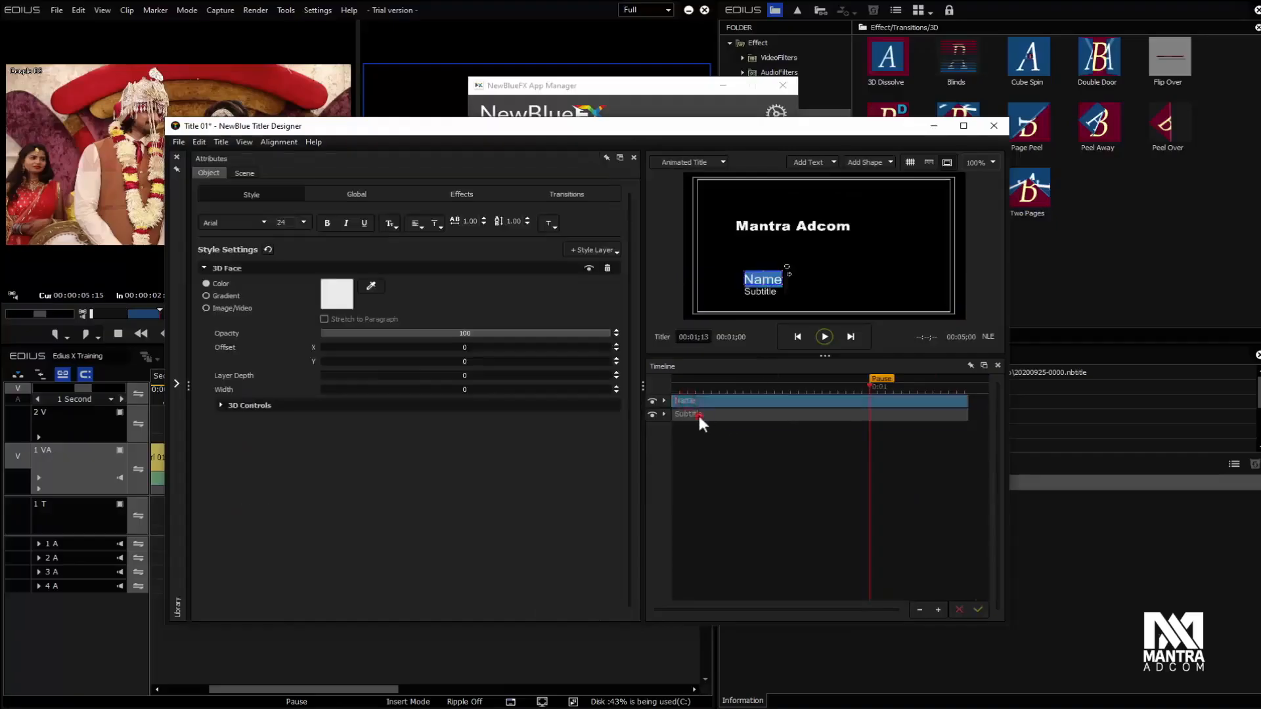
{"action": "left_click", "coordinate": [695, 415]}
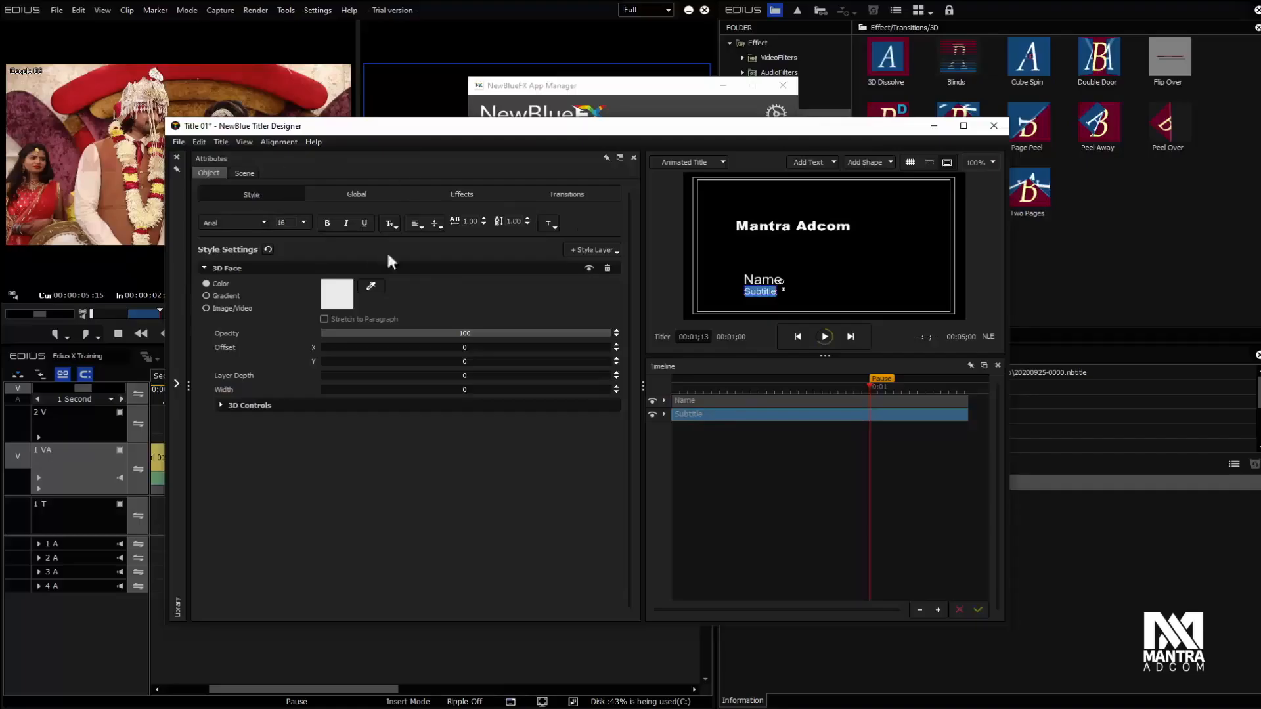
{"action": "left_click", "coordinate": [994, 126]}
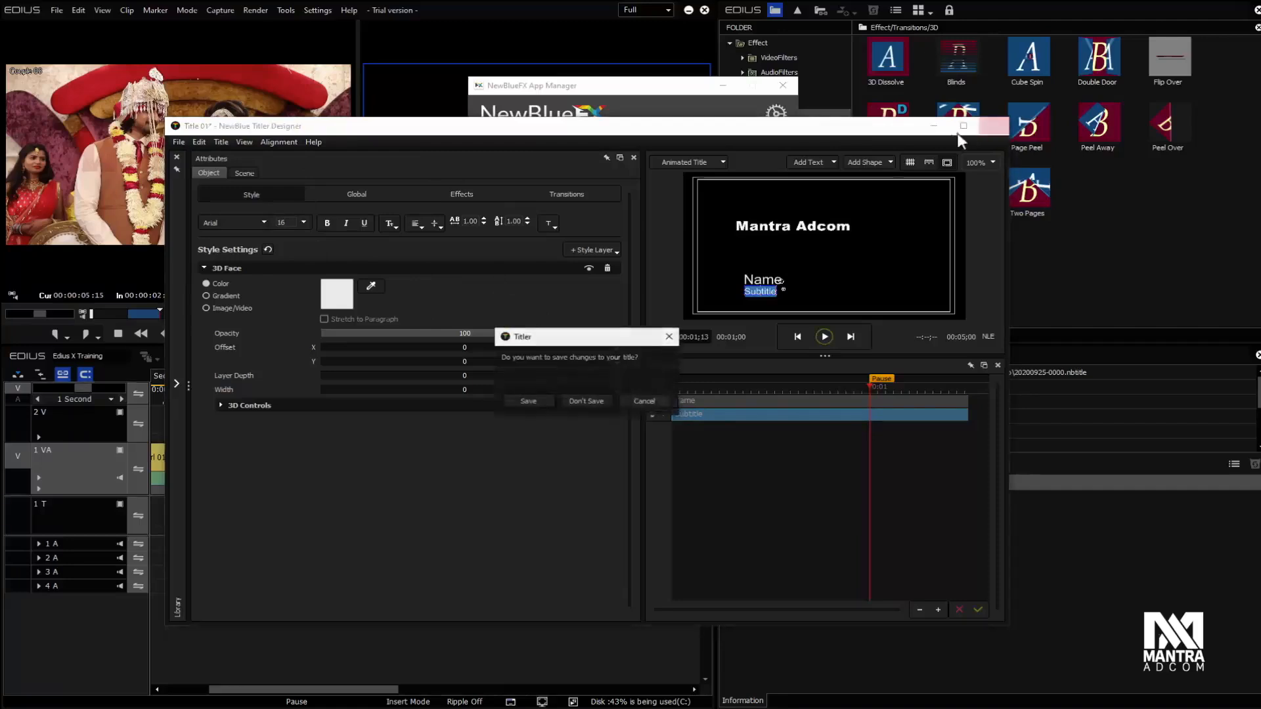
{"action": "left_click", "coordinate": [590, 401]}
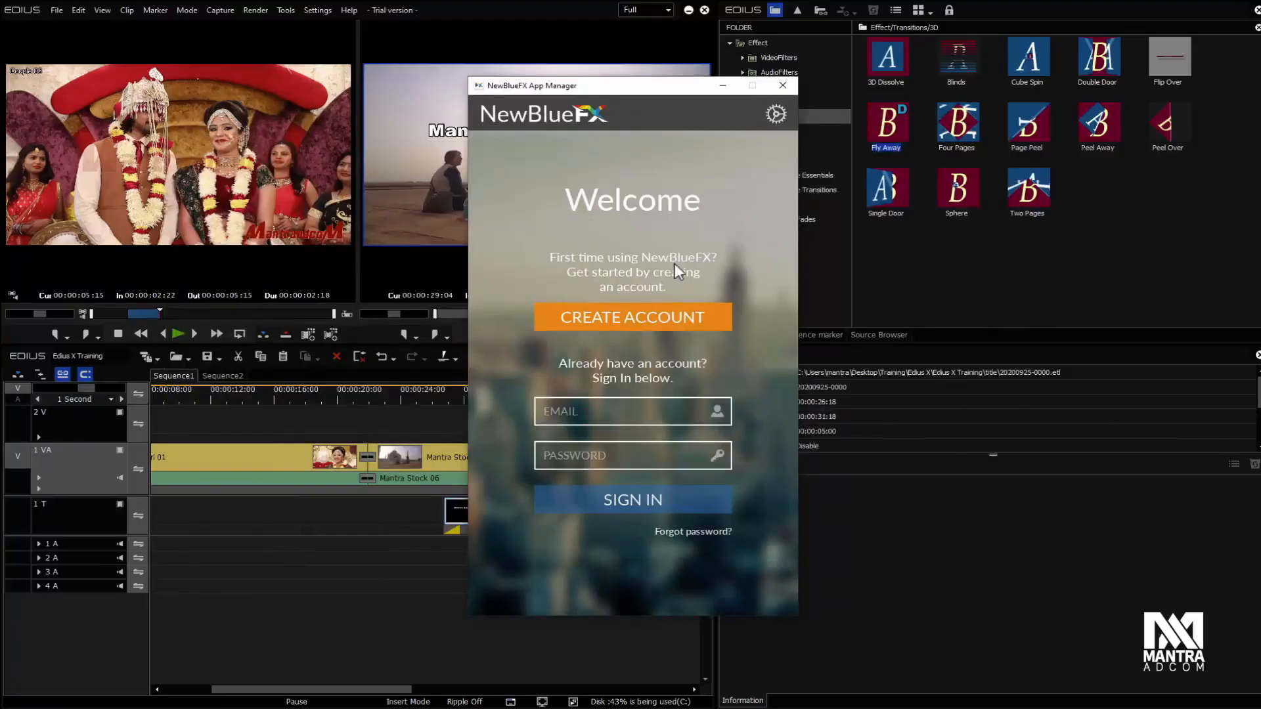
{"action": "left_click", "coordinate": [783, 87]}
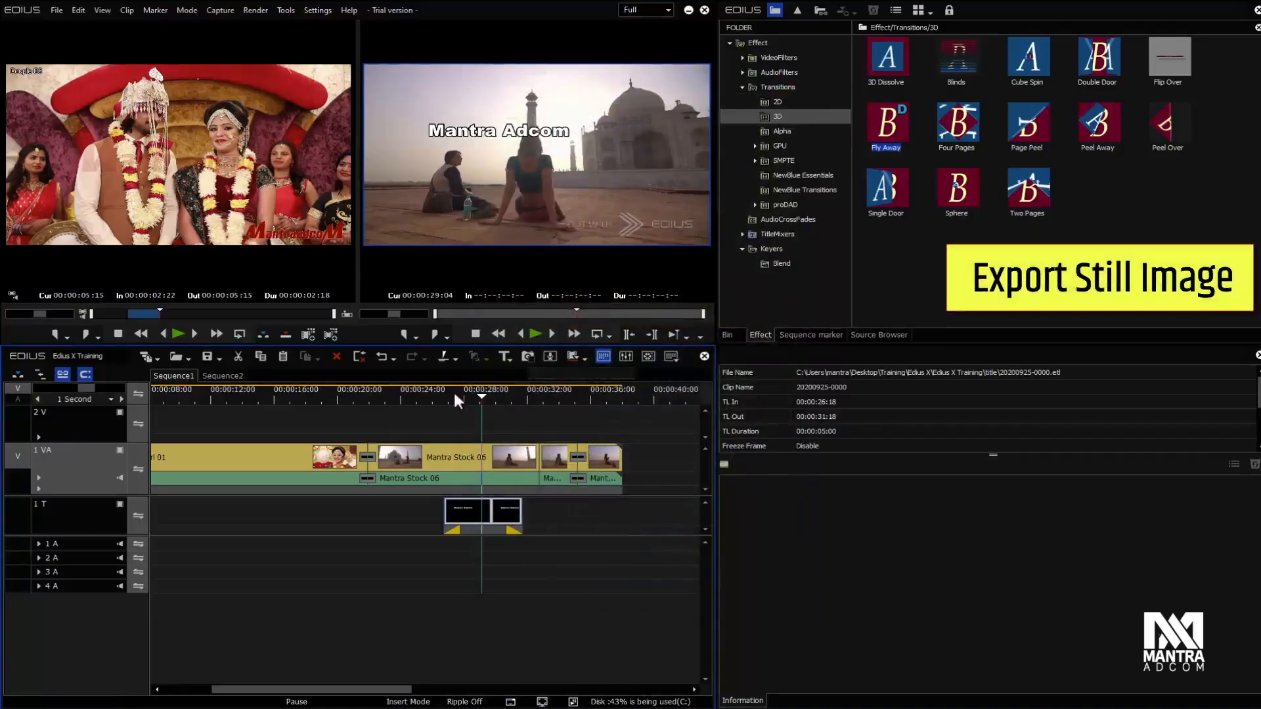
Step: Start a still image export of the frame at 00:00:18:24, review the available file types, and cancel the export
{"action": "left_click_drag", "start_coordinate": [430, 396], "coordinate": [399, 404]}
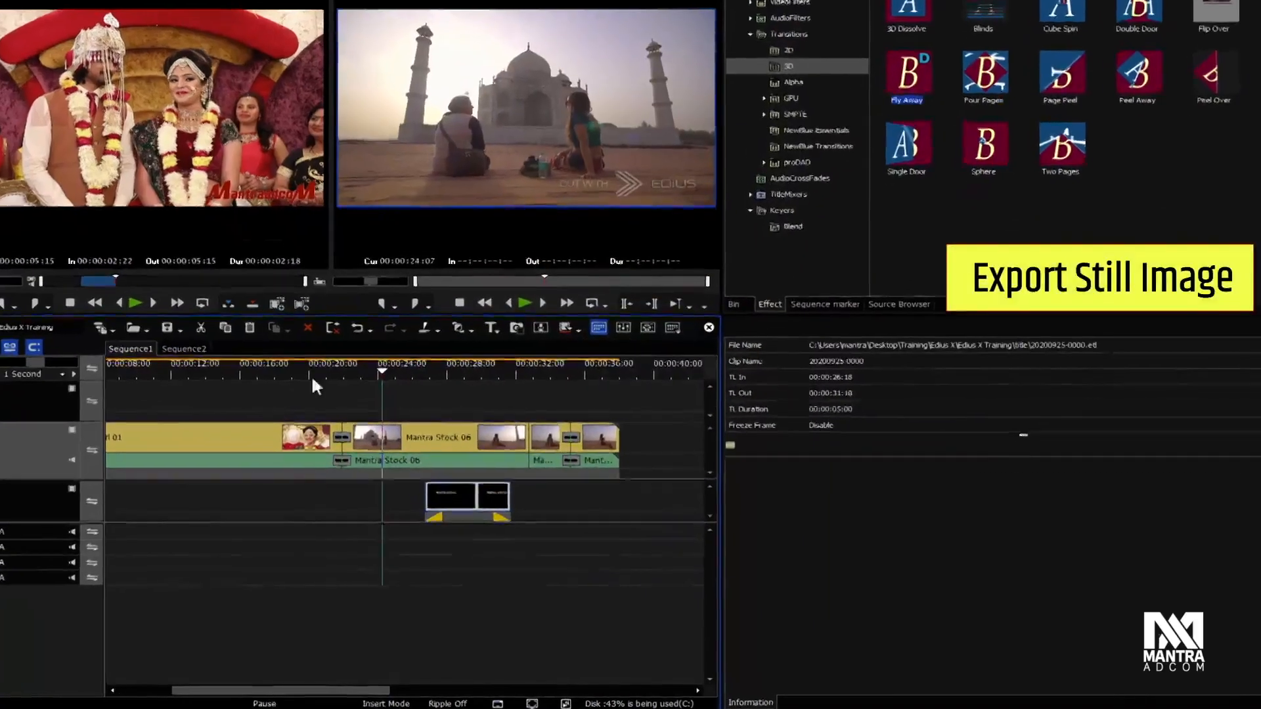
{"action": "left_click", "coordinate": [320, 393]}
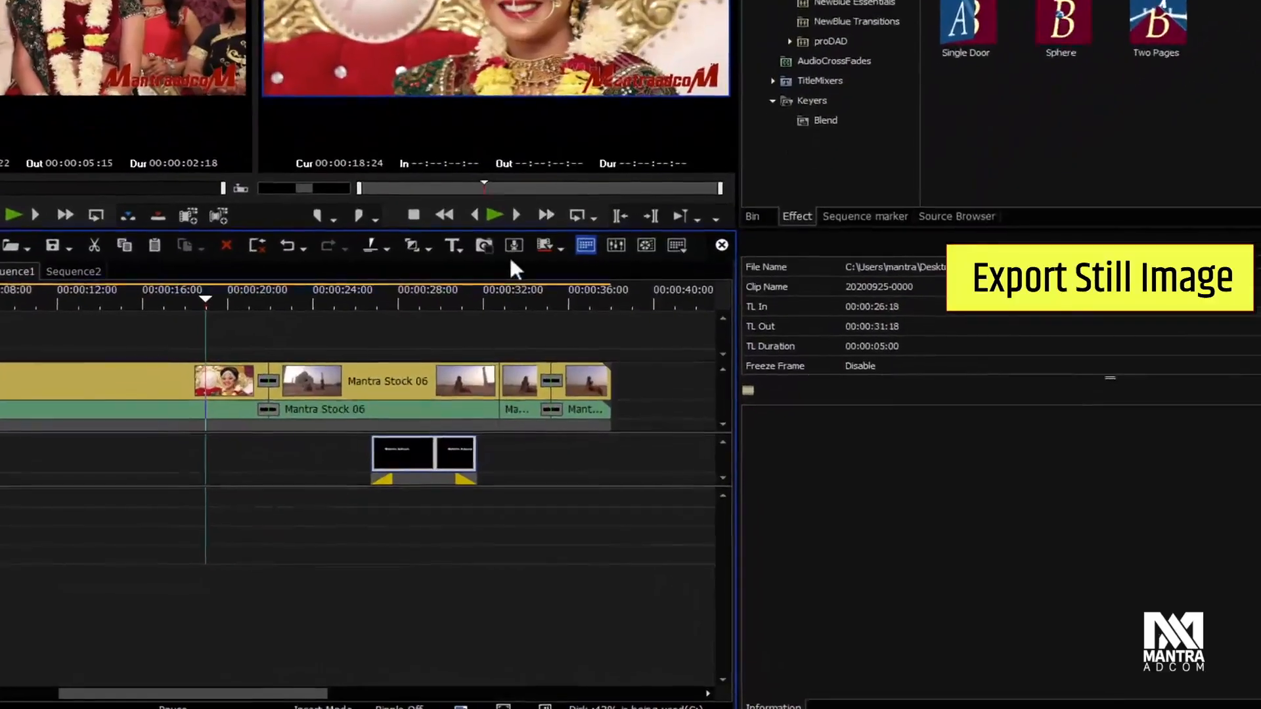
{"action": "left_click", "coordinate": [477, 225]}
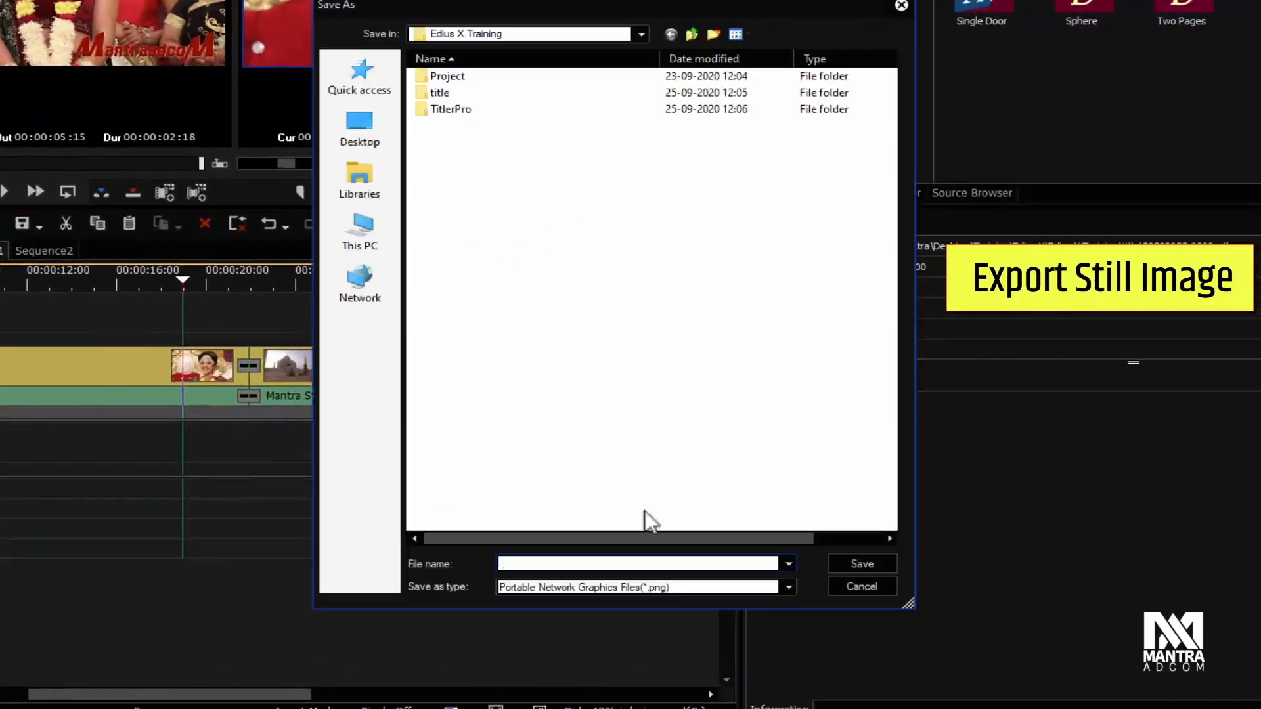
{"action": "left_click", "coordinate": [660, 587]}
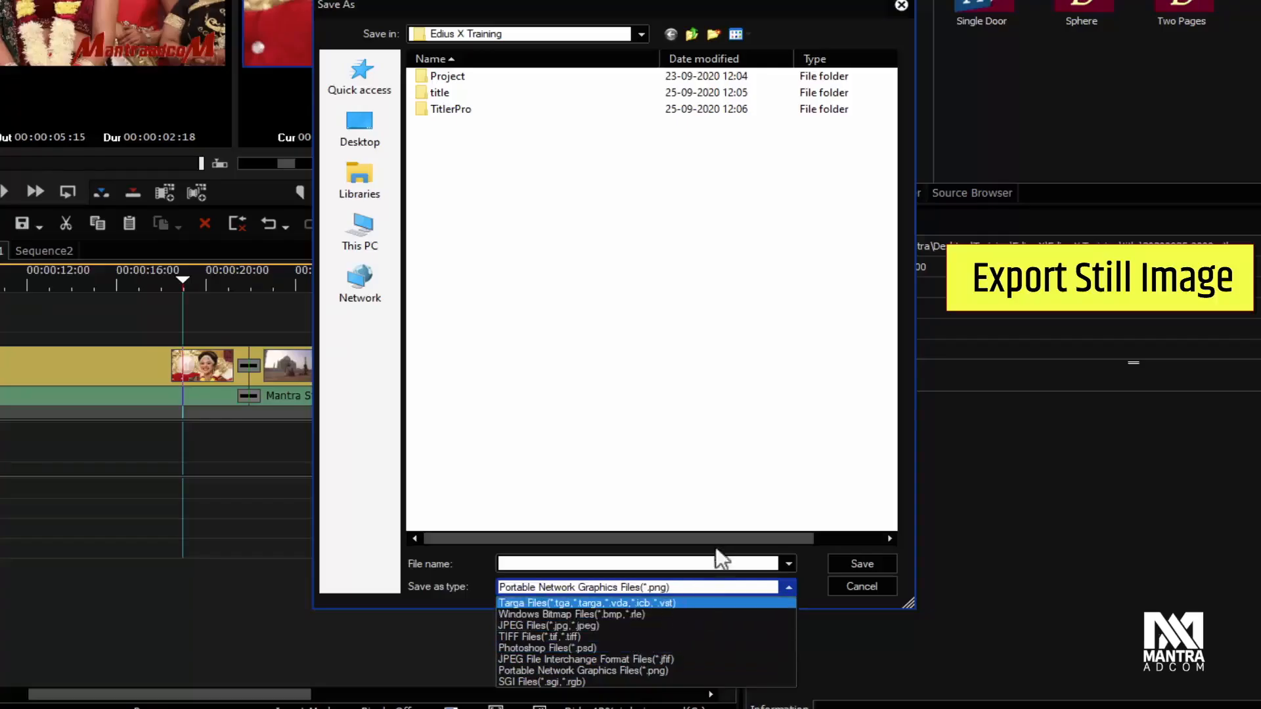
{"action": "left_click", "coordinate": [853, 581]}
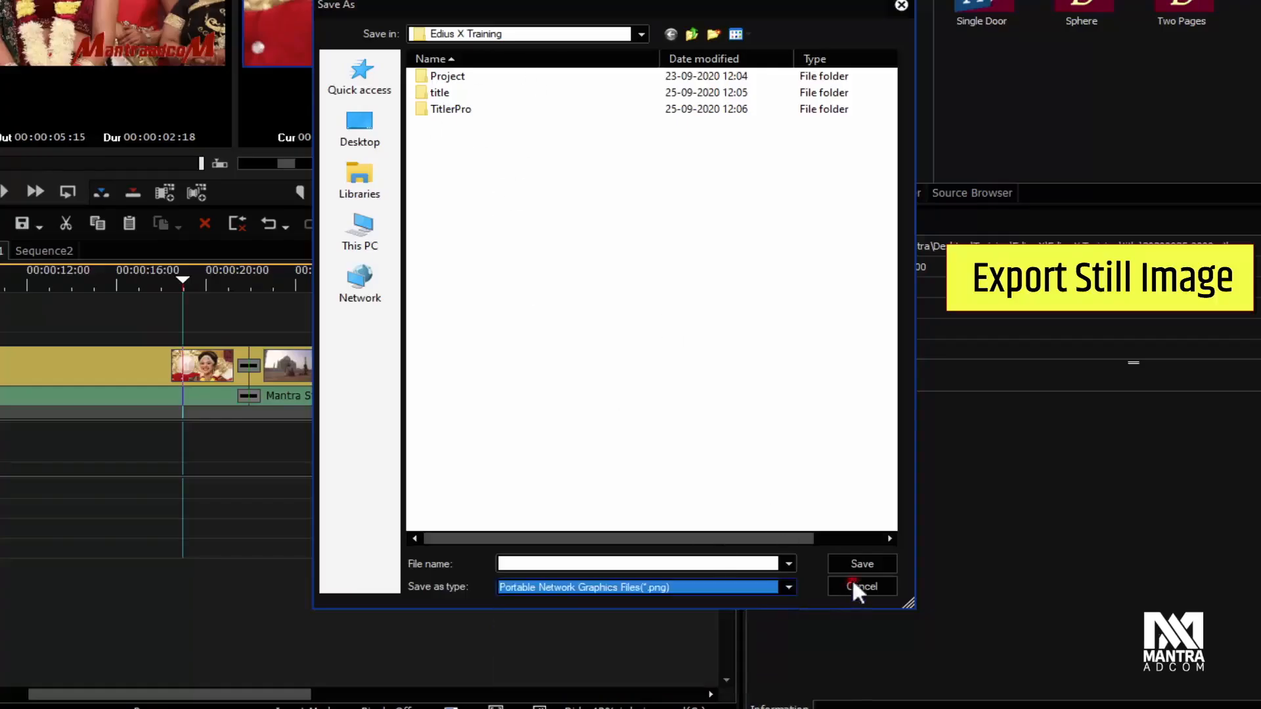
{"action": "left_click", "coordinate": [854, 583]}
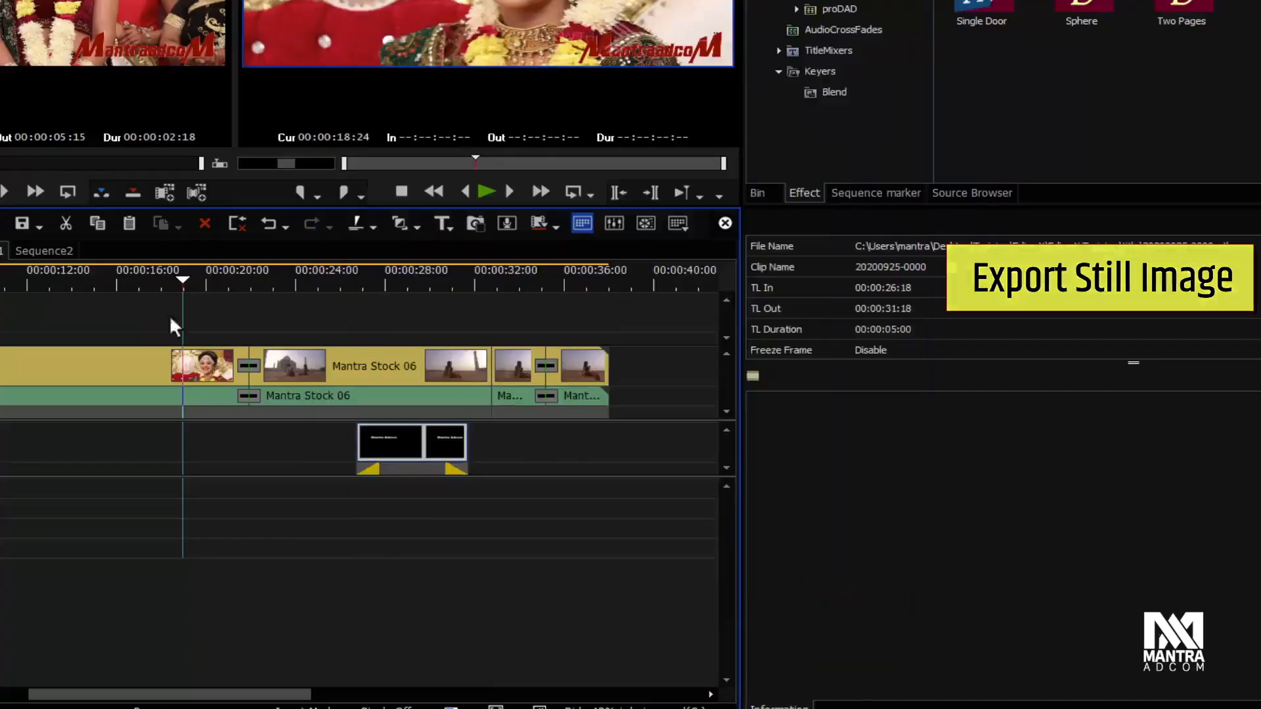
Step: Record a voice over onto the timeline from 00:00:34:18, end the recording, and accept the captured wave file
{"action": "left_click", "coordinate": [535, 277]}
{"action": "left_click", "coordinate": [509, 224]}
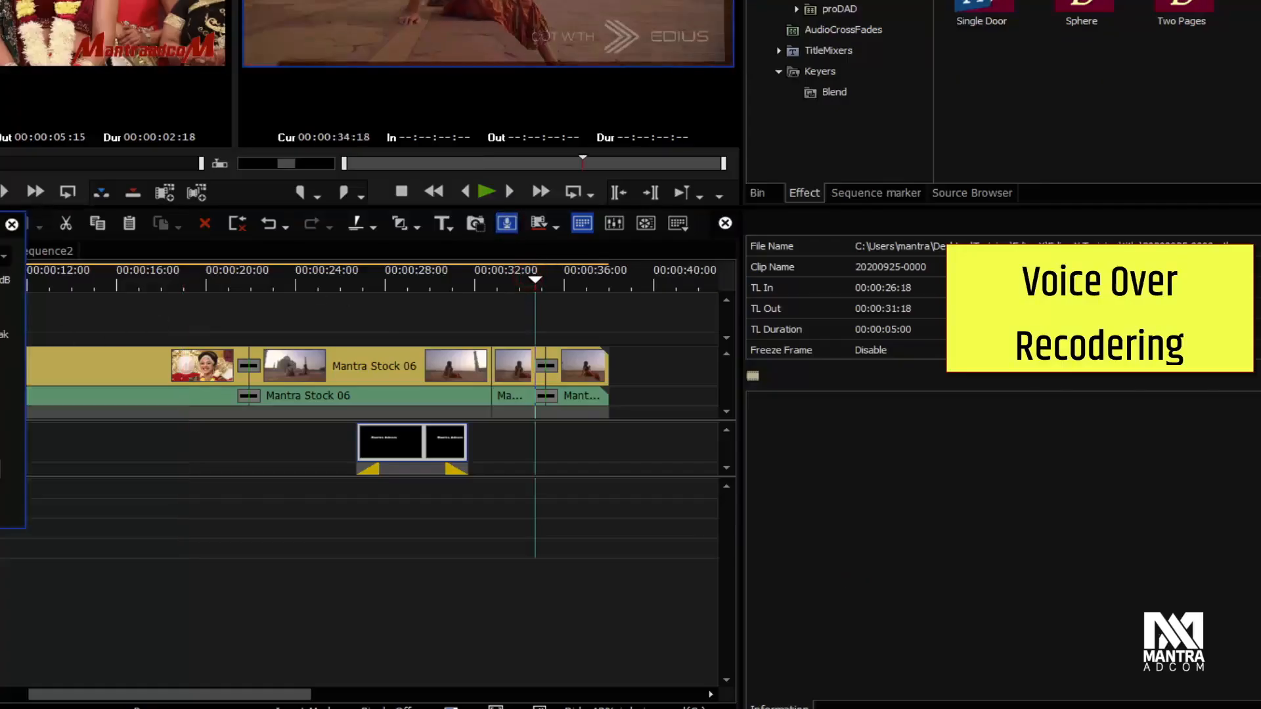
{"action": "left_click", "coordinate": [2, 503]}
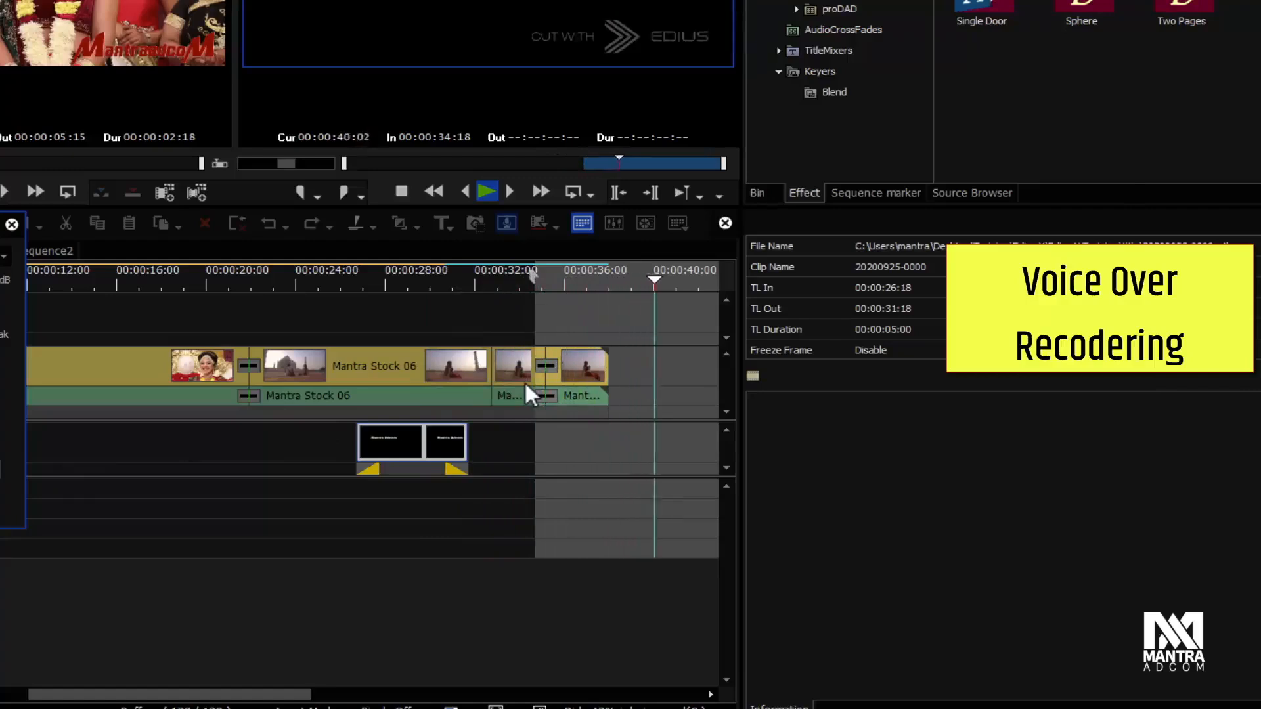
{"action": "left_click", "coordinate": [710, 695]}
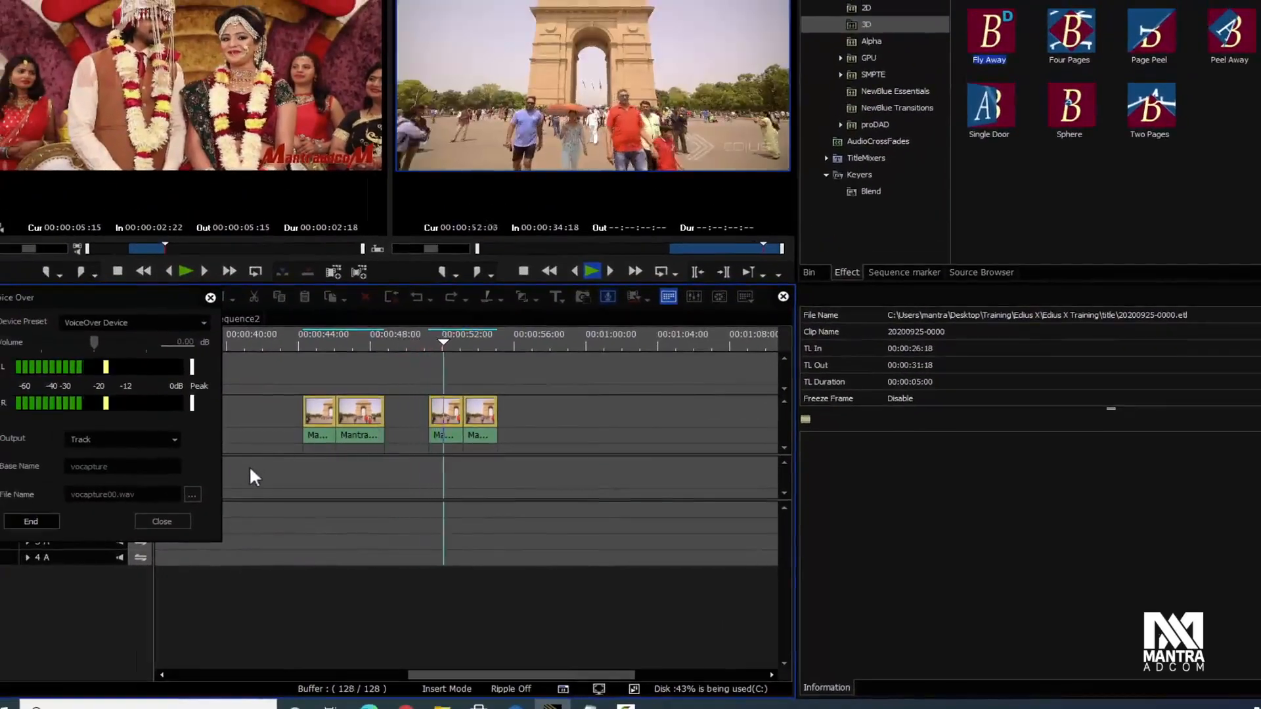
{"action": "left_click", "coordinate": [39, 522]}
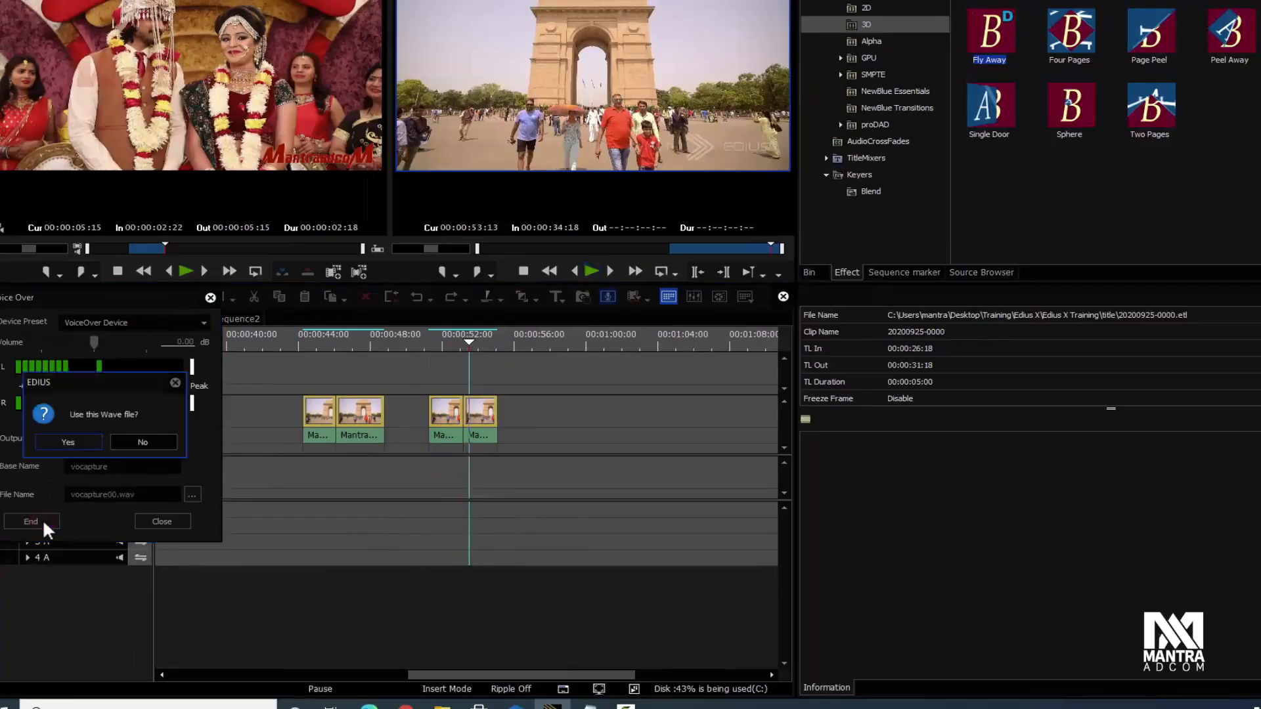
{"action": "left_click", "coordinate": [68, 442]}
Step: Move the recorded voice-over clip to the 1A track, expand that track to show the waveform, and place the cursor at 00:00:39:07
{"action": "left_click_drag", "start_coordinate": [470, 436], "coordinate": [469, 519]}
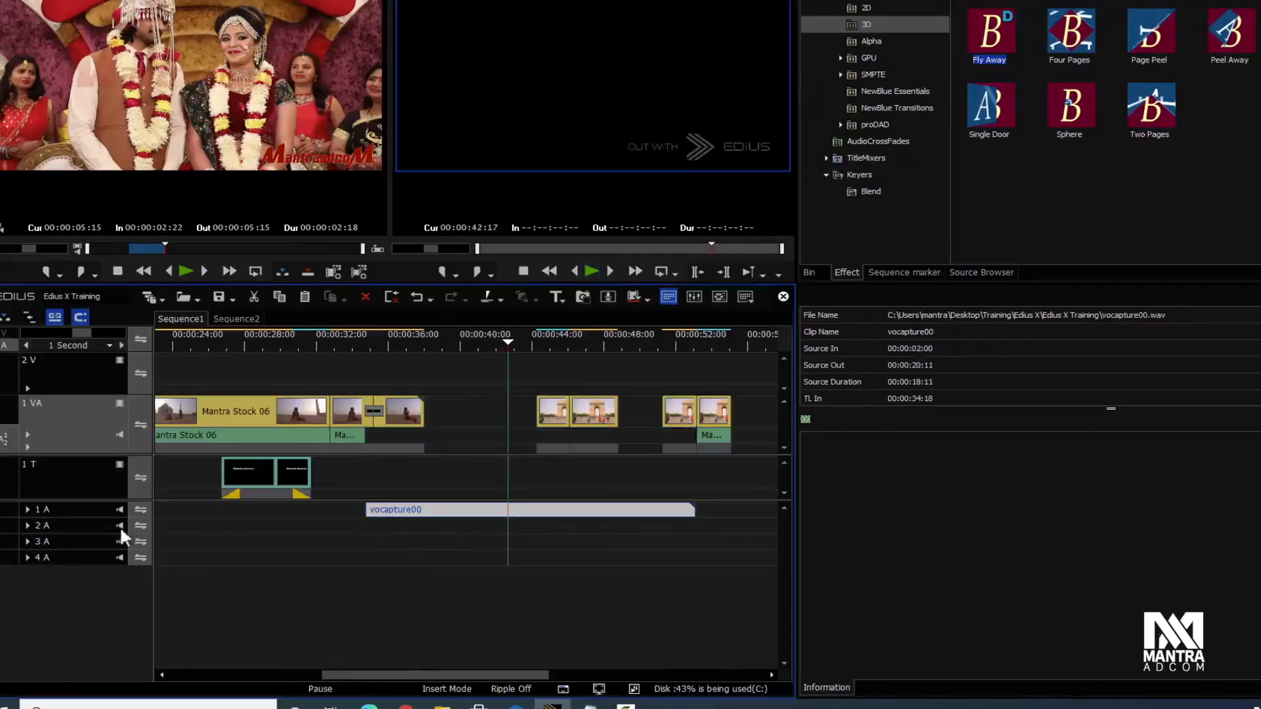
{"action": "left_click", "coordinate": [27, 510]}
{"action": "left_click", "coordinate": [447, 341]}
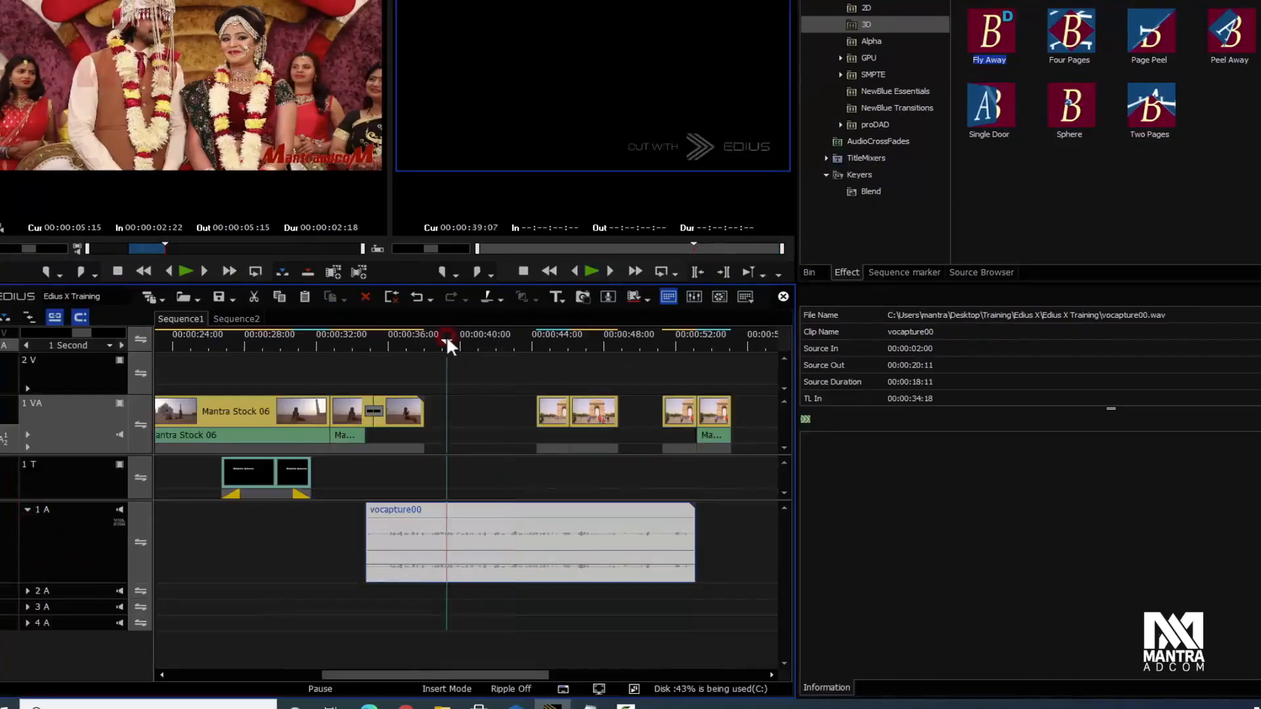
Step: Move the voice-over clip on the 1A track to start at 00:00:55:03 and play through it
{"action": "left_click_drag", "start_coordinate": [461, 675], "coordinate": [572, 677]}
{"action": "left_click_drag", "start_coordinate": [222, 510], "coordinate": [599, 530]}
{"action": "left_click_drag", "start_coordinate": [495, 342], "coordinate": [510, 342]}
{"action": "key", "text": "space"}
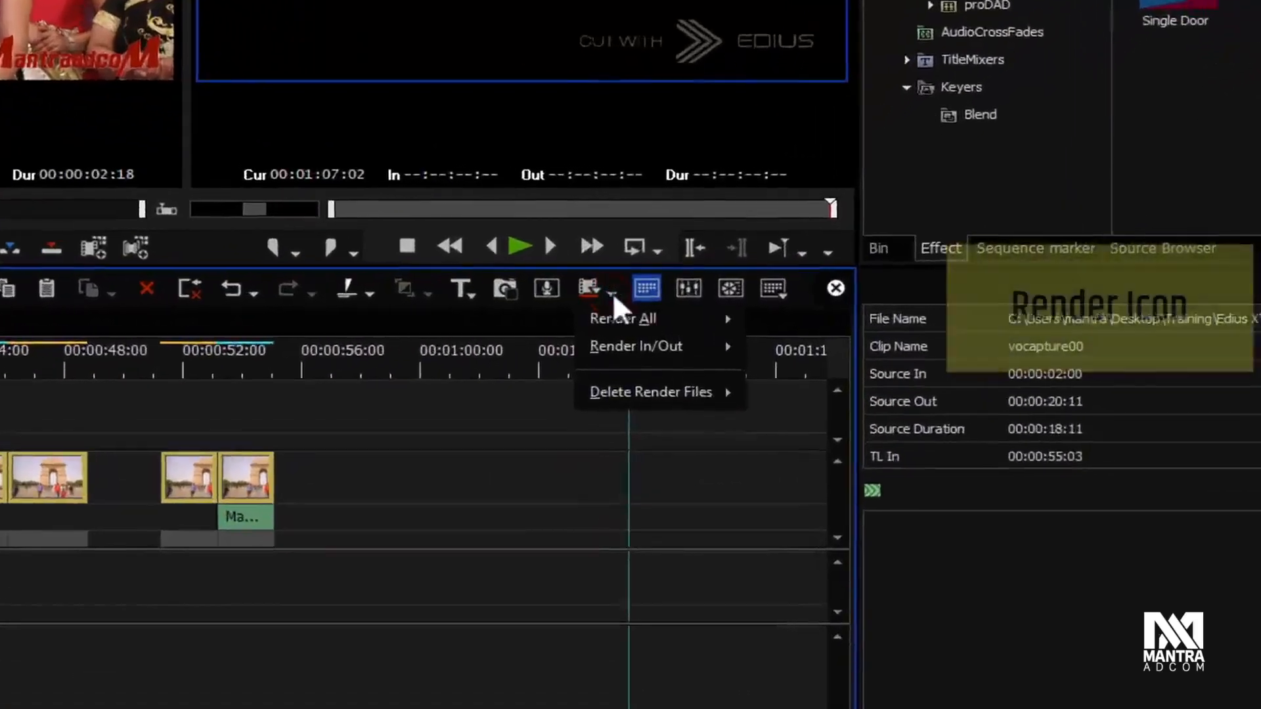
Step: Examine the Render All, Render In/Out and Delete Render Files options, and leave them without rendering
{"action": "mouse_move", "coordinate": [657, 318]}
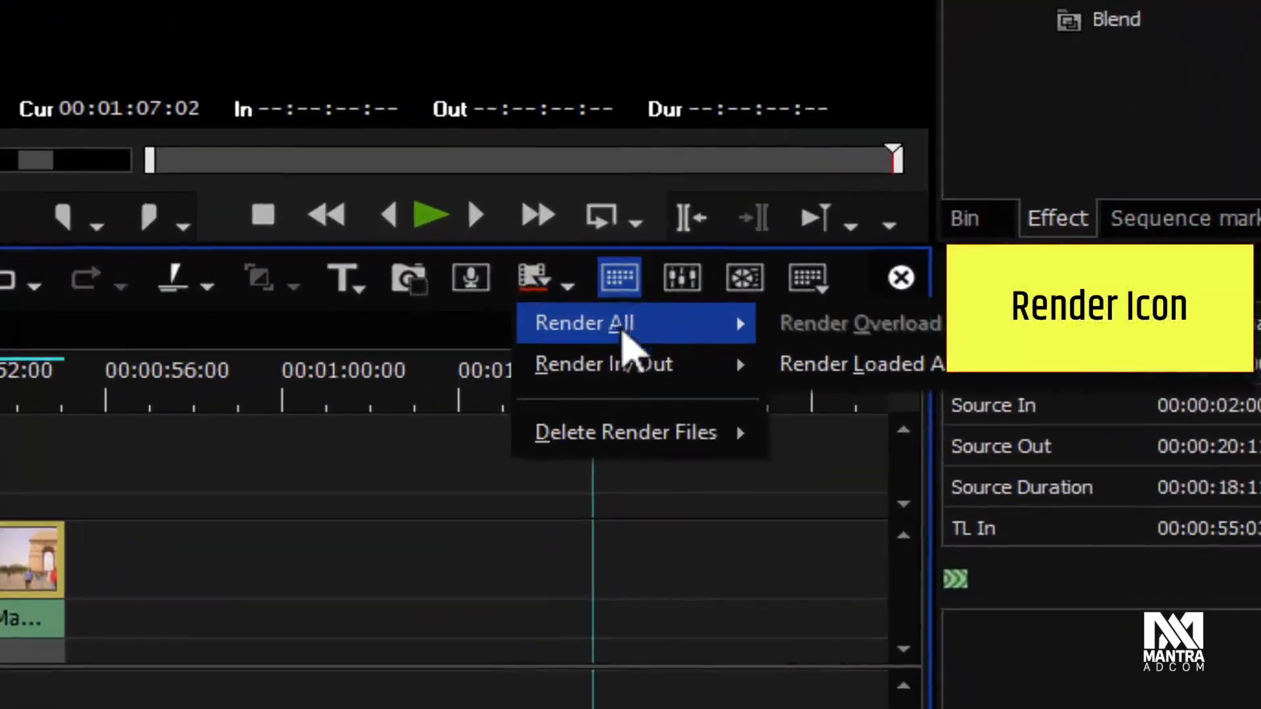
{"action": "mouse_move", "coordinate": [574, 363]}
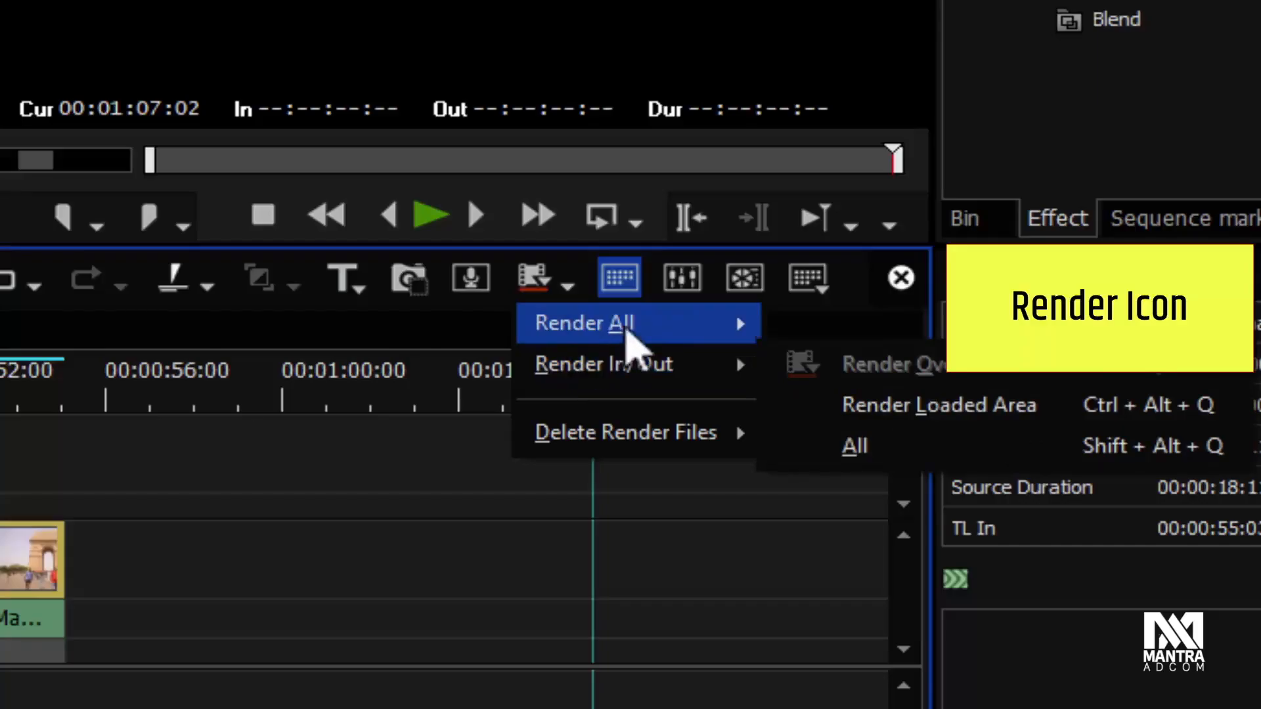
{"action": "mouse_move", "coordinate": [626, 330]}
{"action": "mouse_move", "coordinate": [625, 379]}
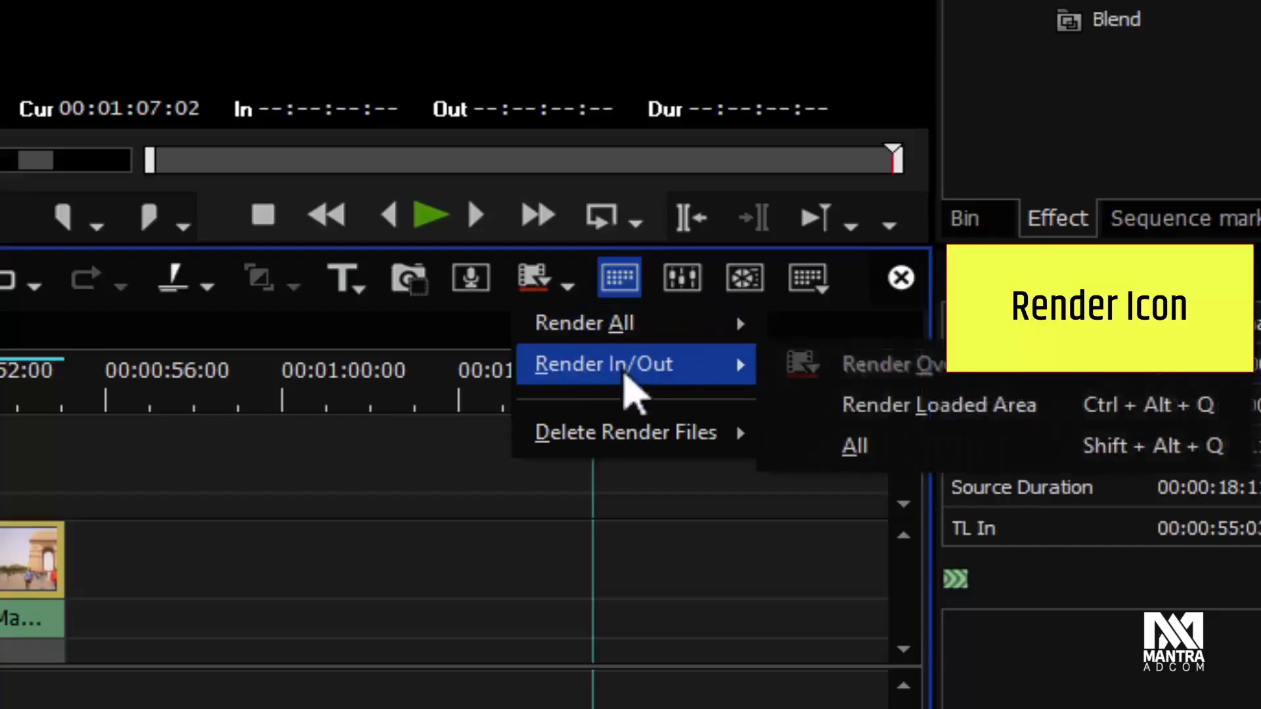
{"action": "mouse_move", "coordinate": [690, 444]}
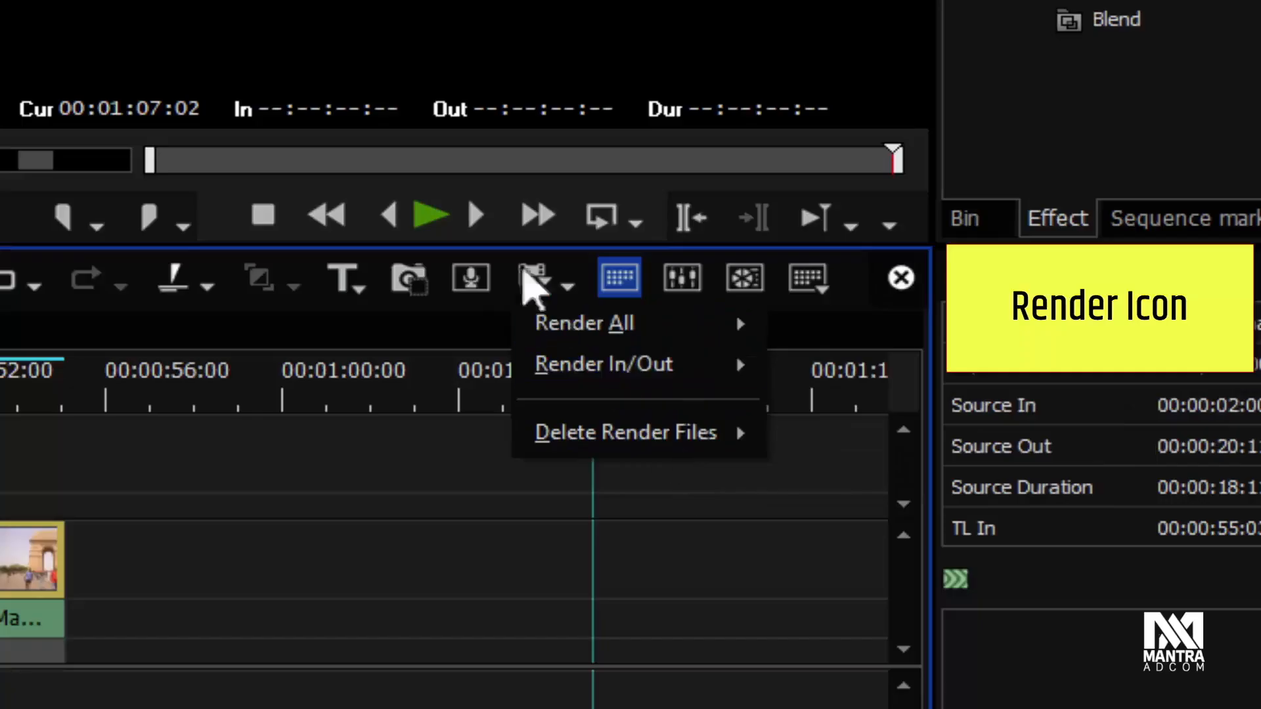
{"action": "left_click", "coordinate": [499, 33]}
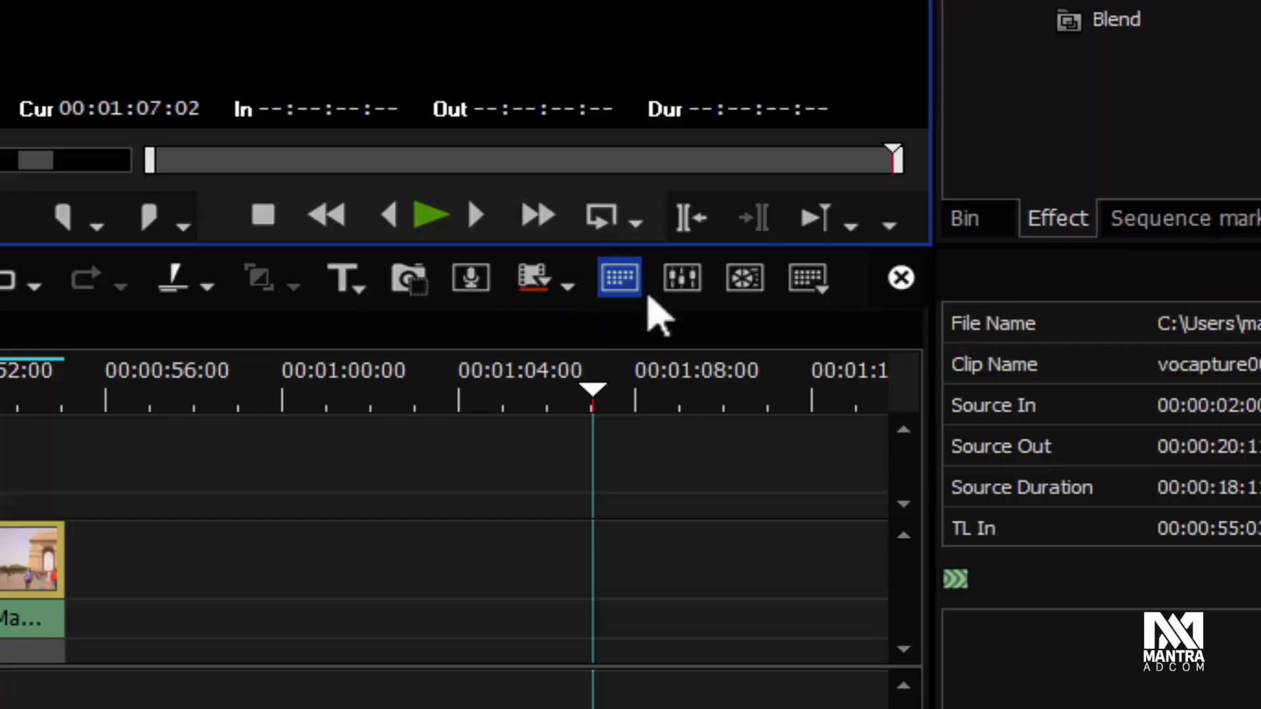
Step: Toggle the display of the Bin window with the project clips
{"action": "left_click", "coordinate": [620, 279]}
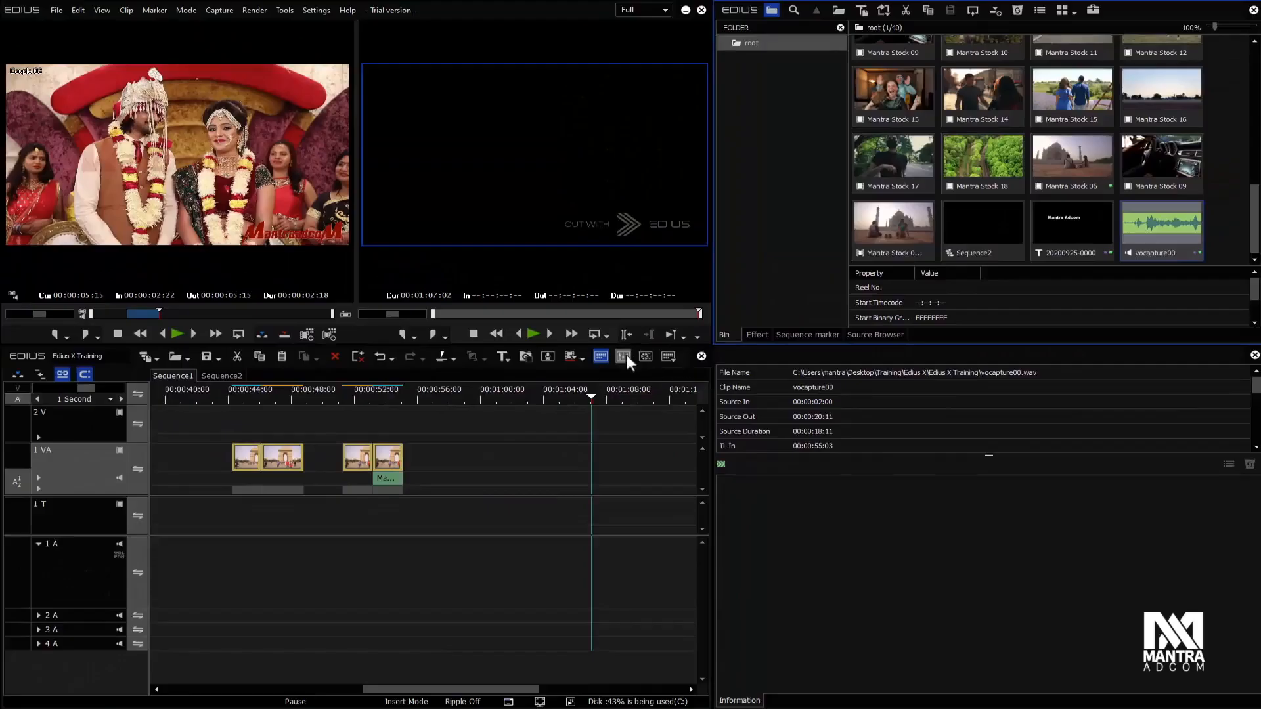
Step: Show the Audio Mixer (Peak Meter) window and hide it again
{"action": "left_click", "coordinate": [600, 356]}
{"action": "left_click", "coordinate": [601, 357]}
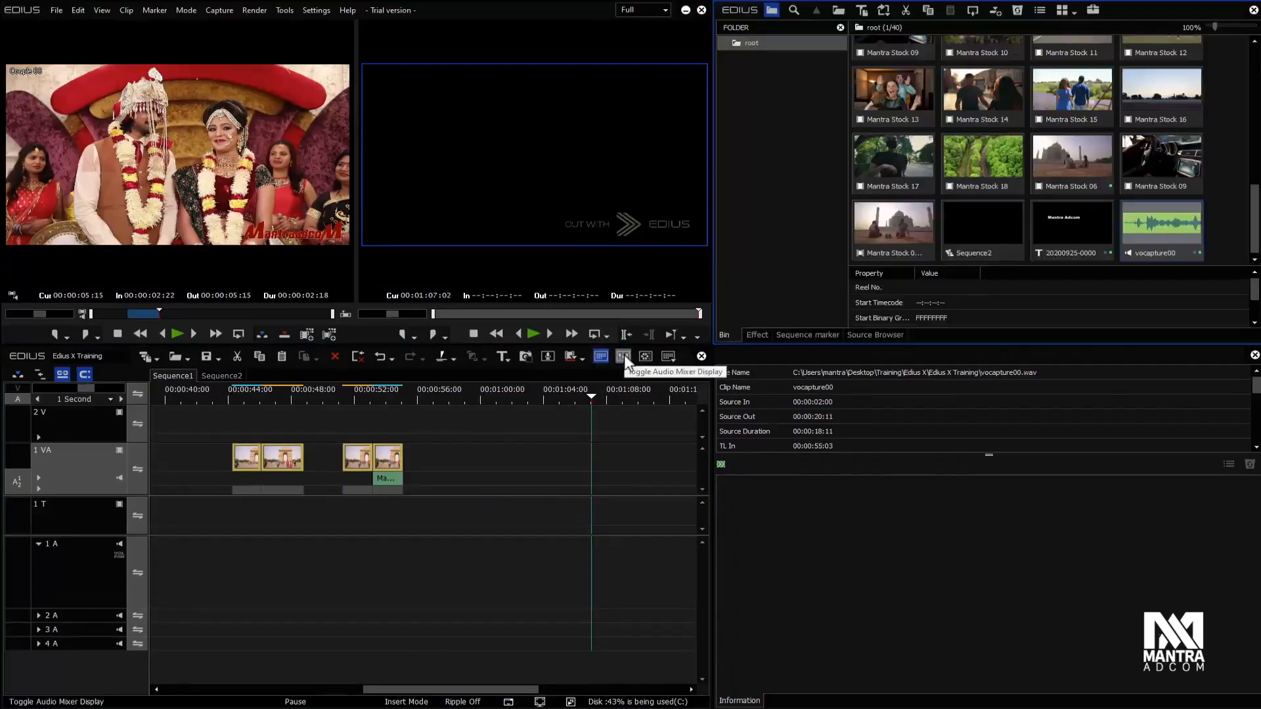
{"action": "left_click", "coordinate": [623, 357]}
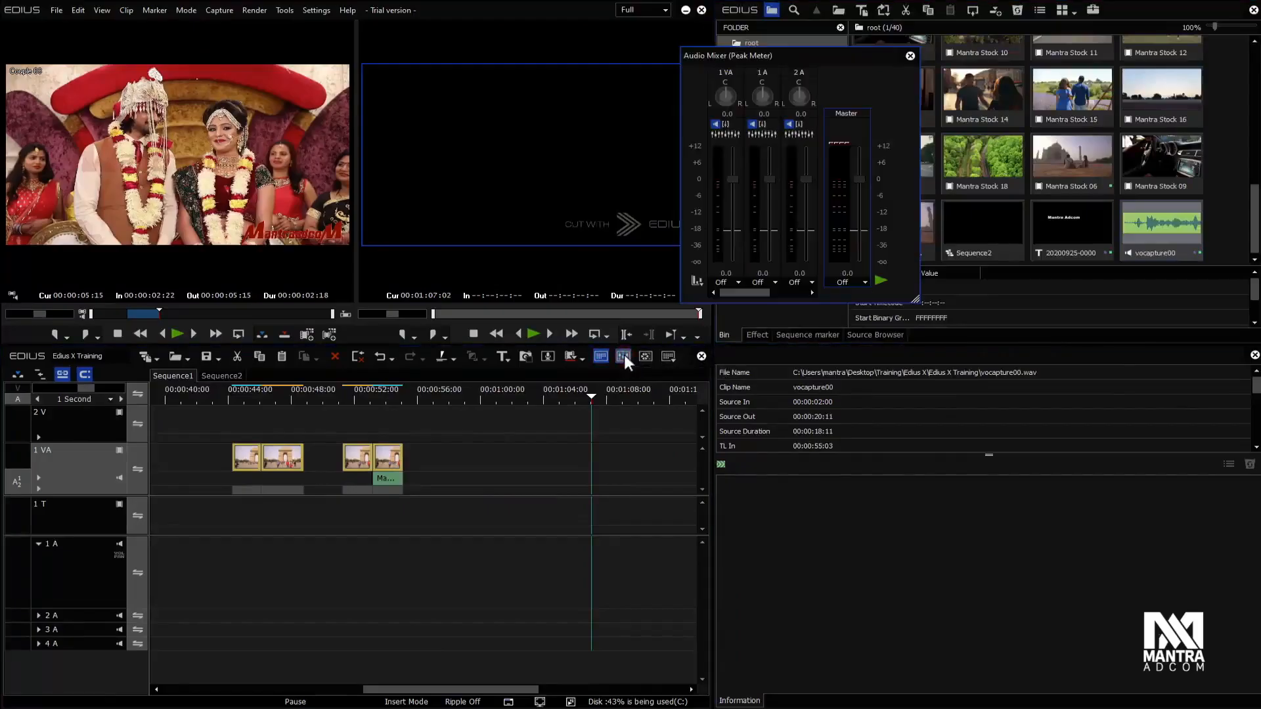
{"action": "left_click", "coordinate": [624, 357]}
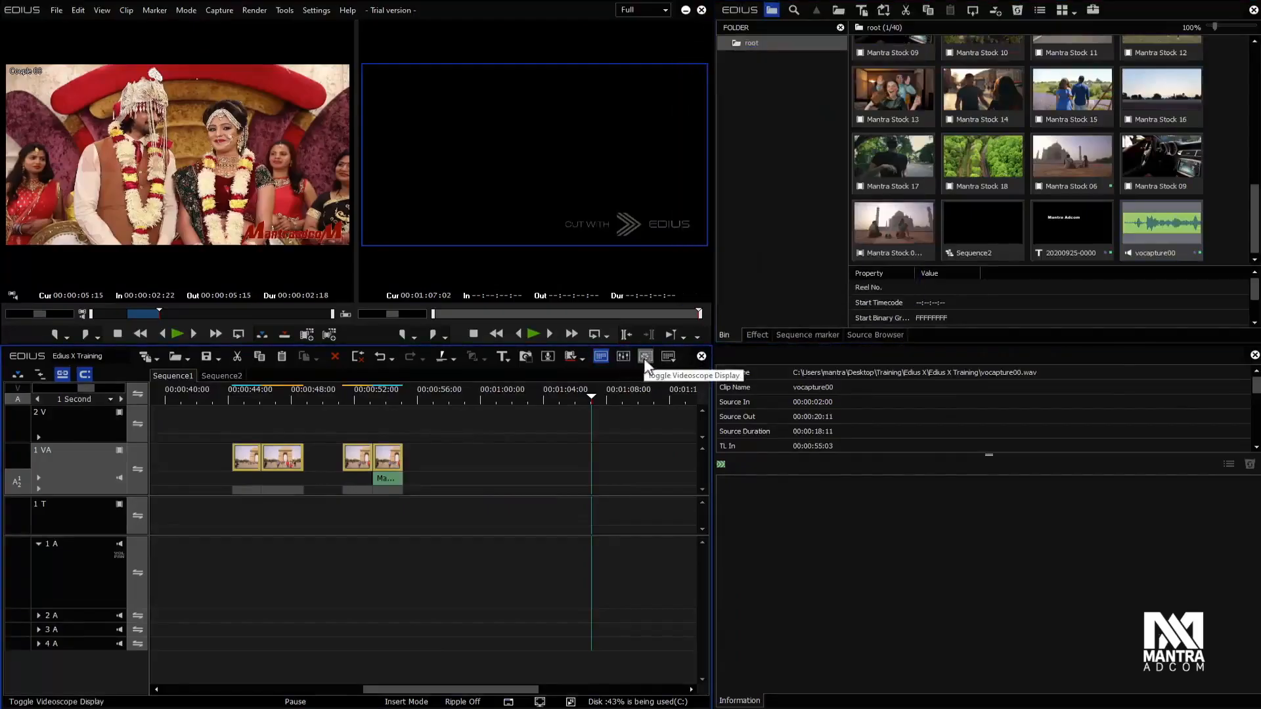
Step: Examine the frame at 00:00:53:04 in the Videoscope, raise the waveform intensity, and close the scope
{"action": "left_click", "coordinate": [645, 358]}
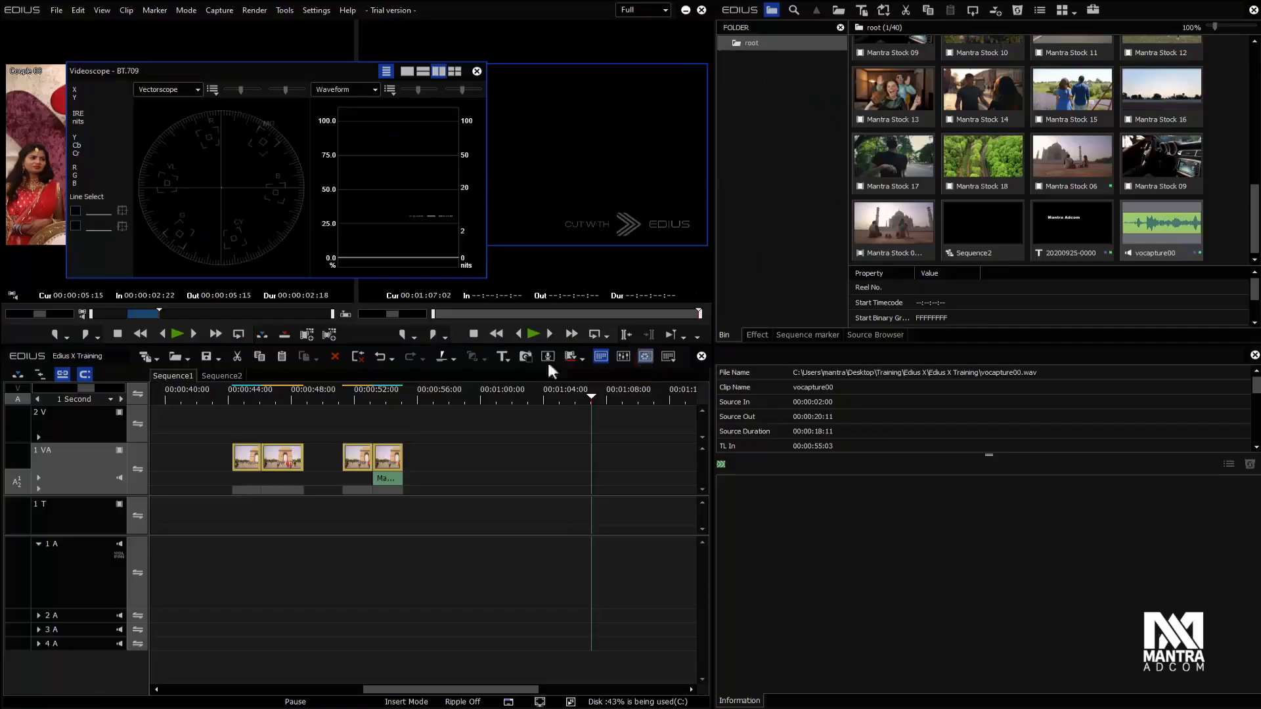
{"action": "left_click_drag", "start_coordinate": [363, 399], "coordinate": [370, 400]}
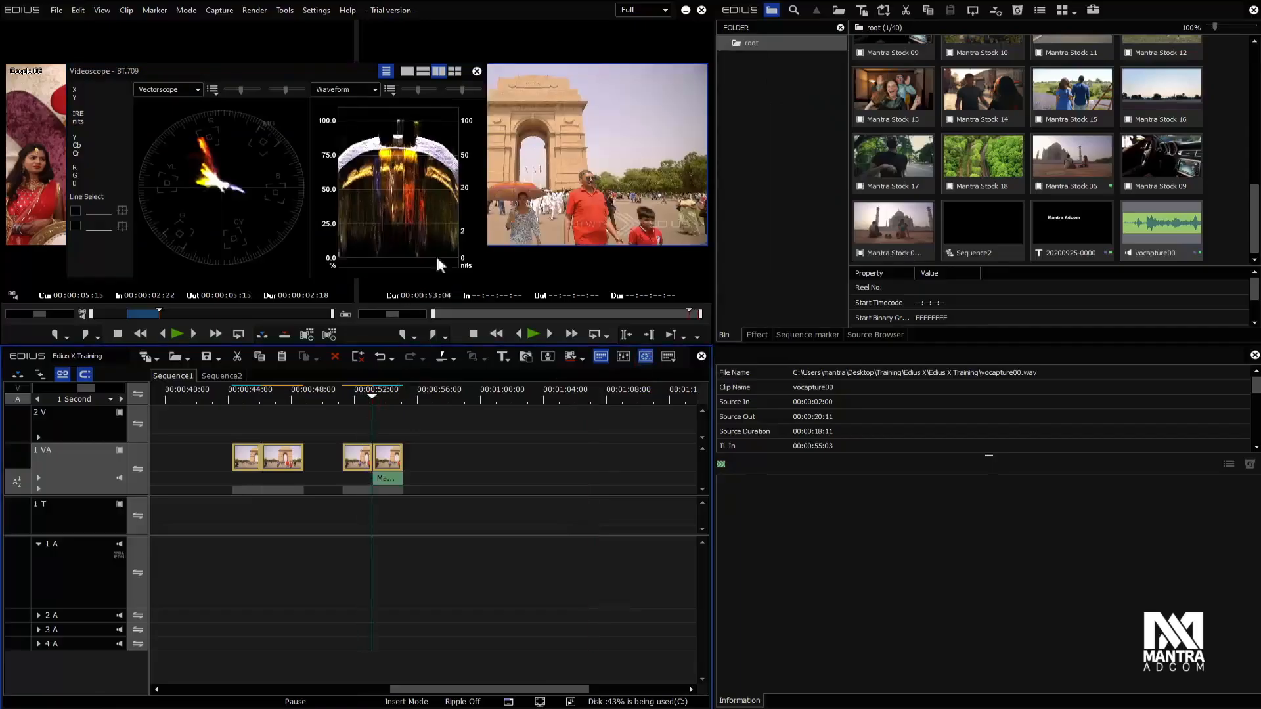
{"action": "left_click_drag", "start_coordinate": [459, 90], "coordinate": [456, 92]}
{"action": "left_click", "coordinate": [465, 90]}
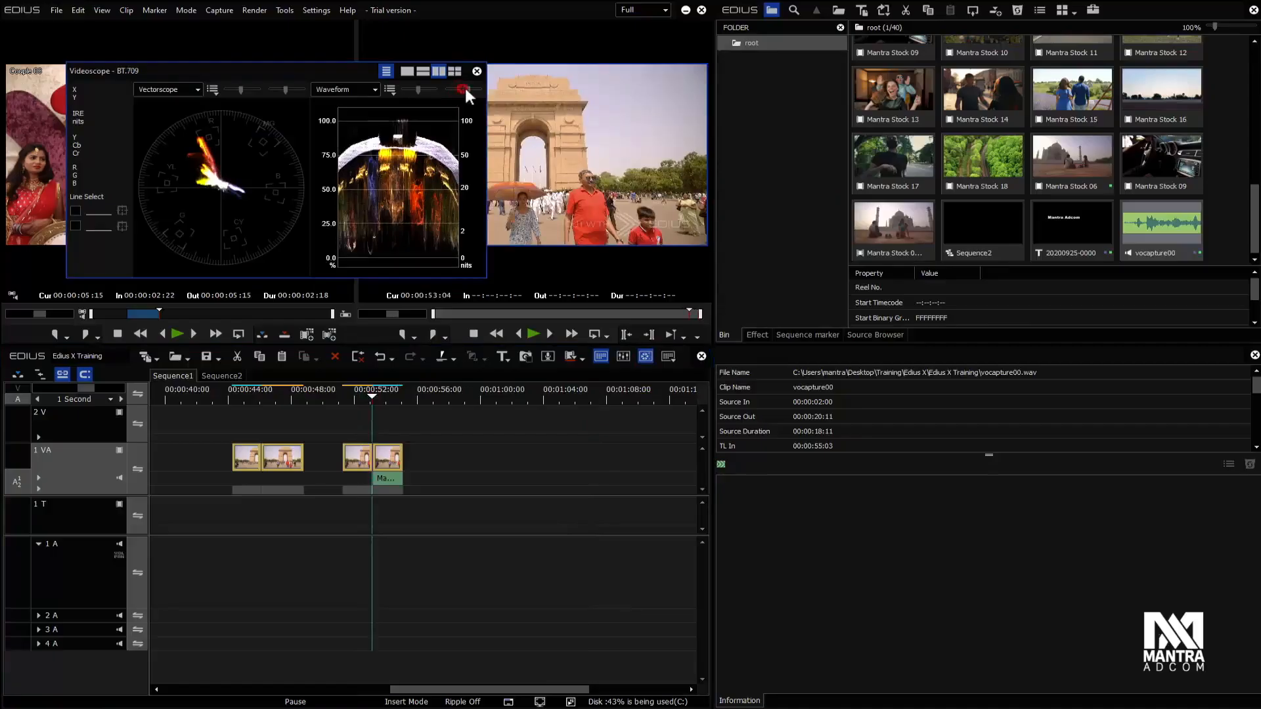
{"action": "left_click_drag", "start_coordinate": [415, 89], "coordinate": [426, 91]}
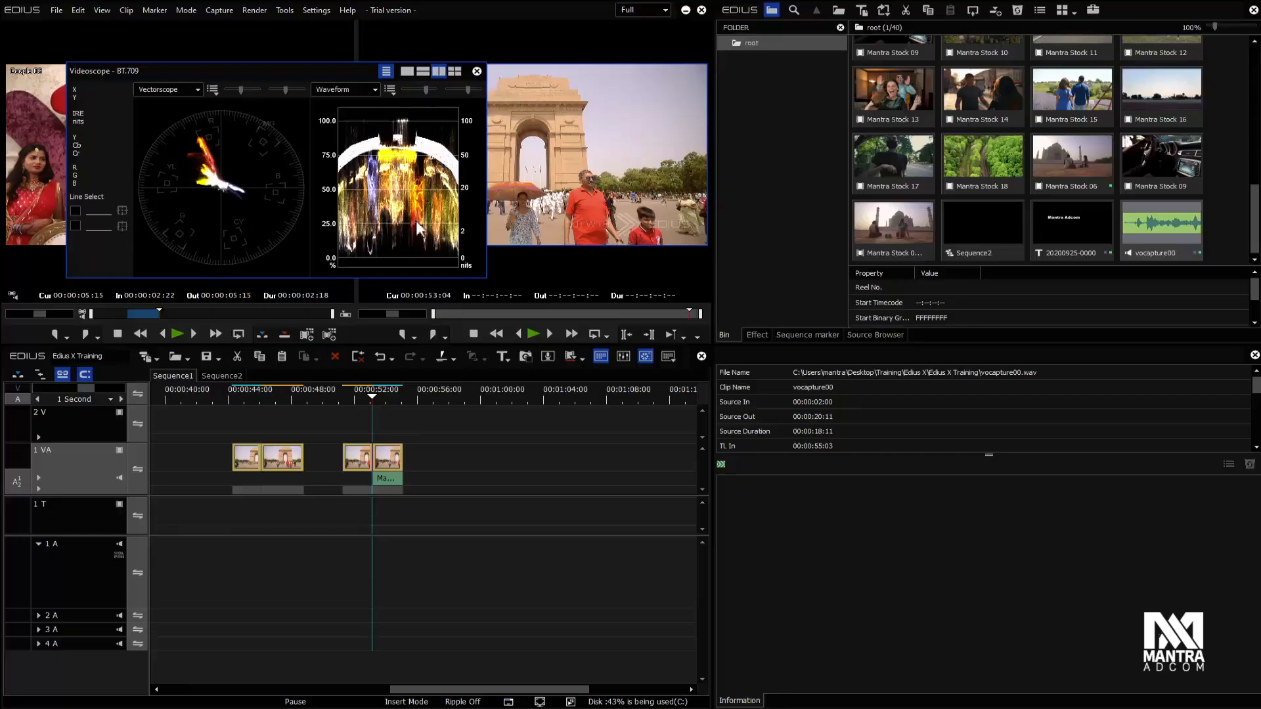
{"action": "left_click", "coordinate": [476, 71]}
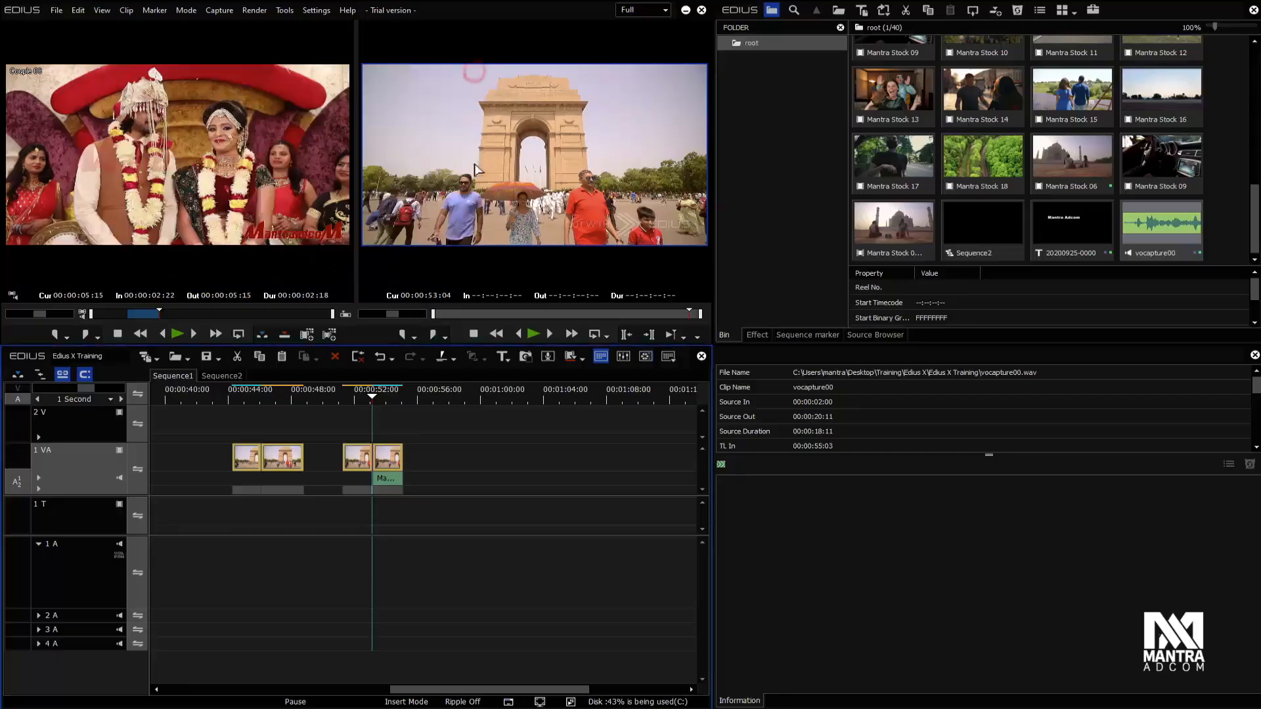
Step: Place the timeline cursor at 00:00:53:22 and examine the palette display options and the Mode commands
{"action": "left_click_drag", "start_coordinate": [377, 396], "coordinate": [386, 395]}
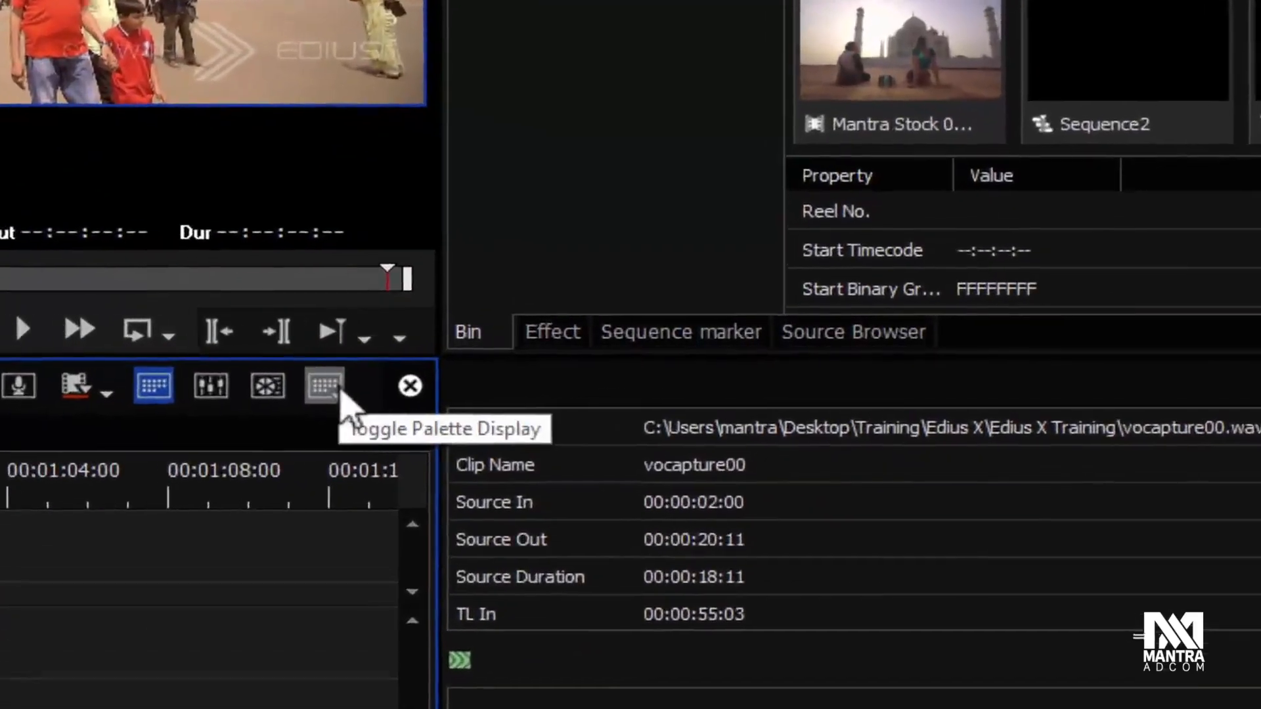
{"action": "left_click", "coordinate": [286, 394]}
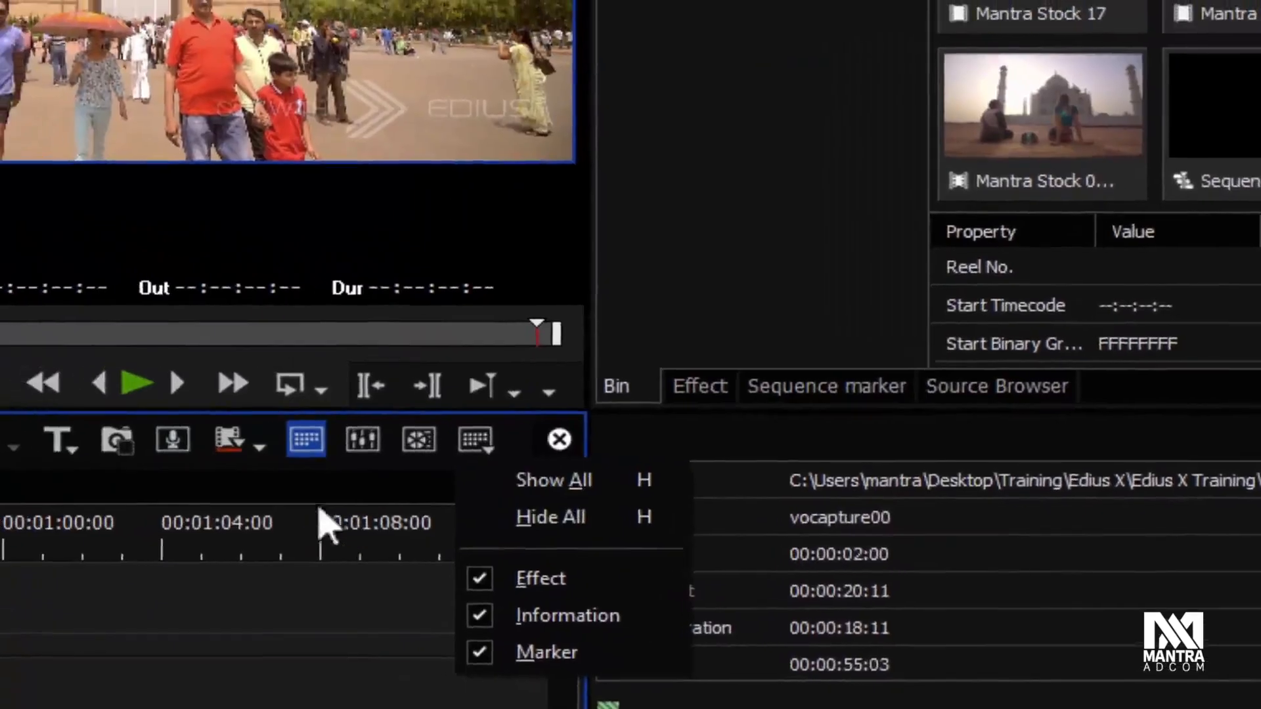
{"action": "left_click", "coordinate": [37, 425]}
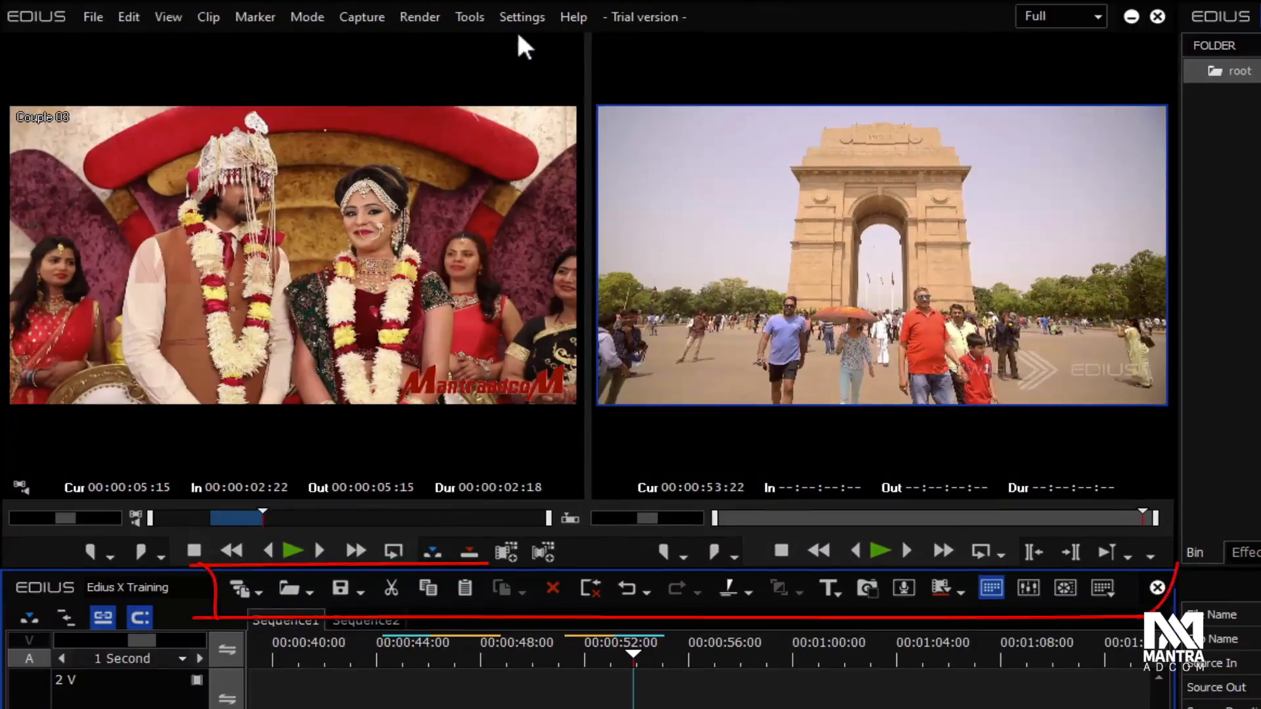
{"action": "left_click", "coordinate": [355, 18]}
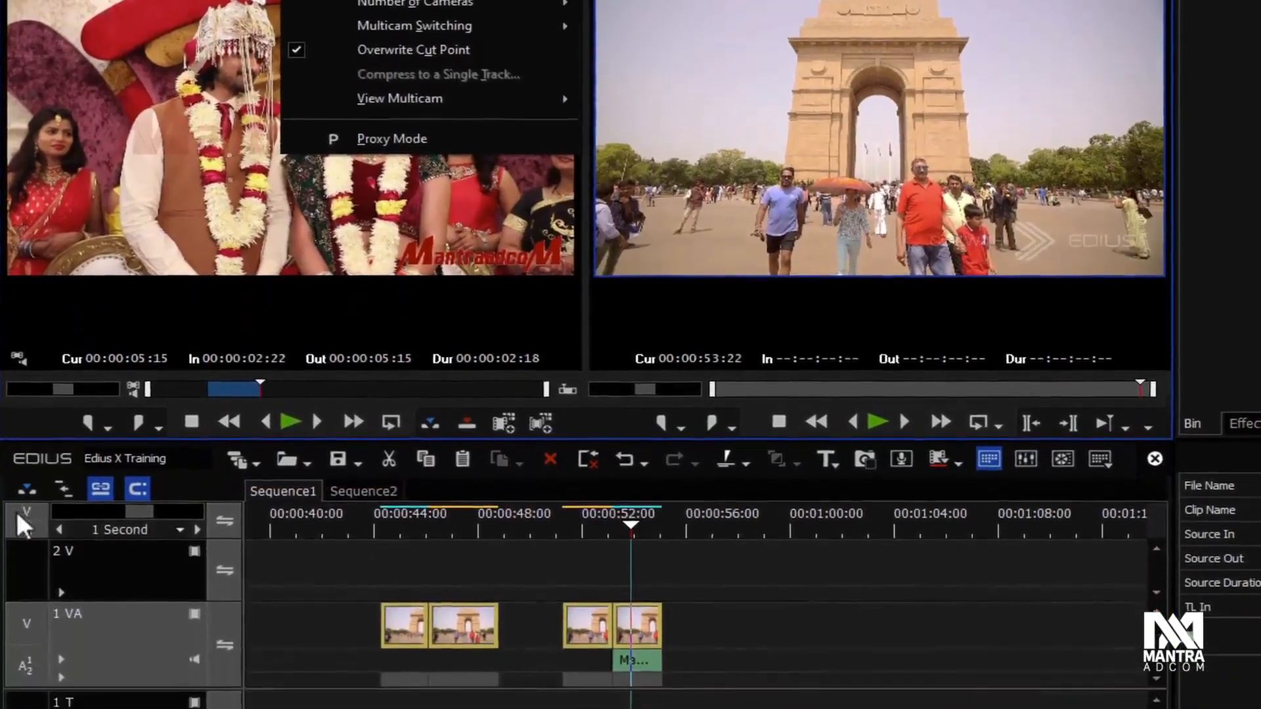
Step: Zoom the timeline scale in and back out freely, and scrub across the last two 1 VA clips to 00:00:53:20
{"action": "left_click_drag", "start_coordinate": [137, 511], "coordinate": [106, 510]}
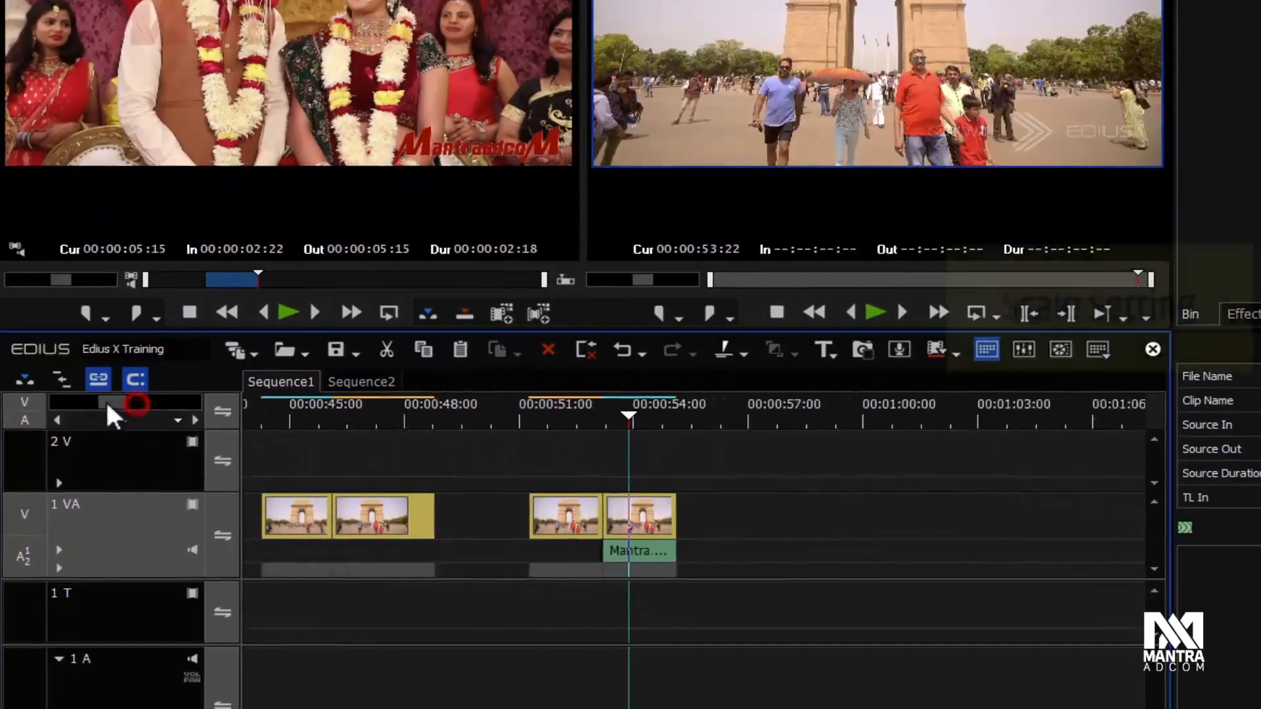
{"action": "left_click_drag", "start_coordinate": [107, 402], "coordinate": [132, 402]}
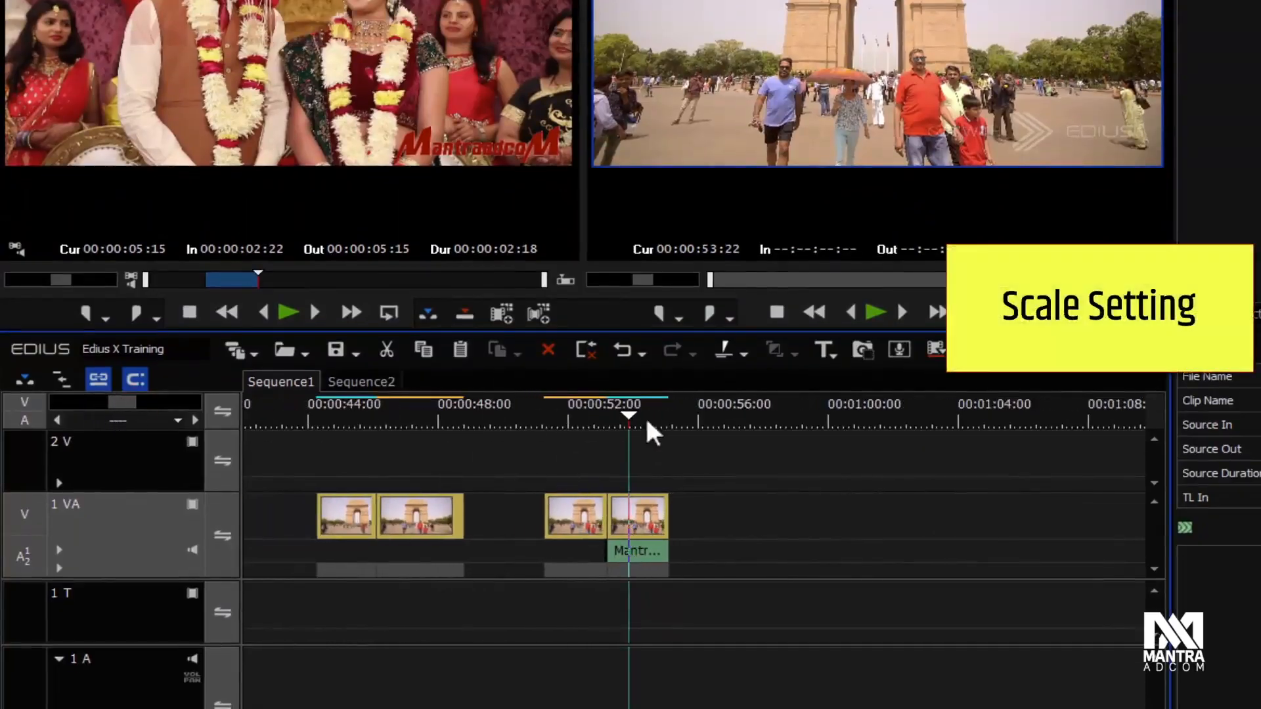
{"action": "mouse_move", "coordinate": [620, 413]}
{"action": "left_mouse_down"}
{"action": "mouse_move", "coordinate": [484, 420]}
{"action": "mouse_move", "coordinate": [650, 419]}
{"action": "mouse_move", "coordinate": [464, 417]}
{"action": "mouse_move", "coordinate": [753, 411]}
{"action": "mouse_move", "coordinate": [617, 424]}
{"action": "left_mouse_up"}
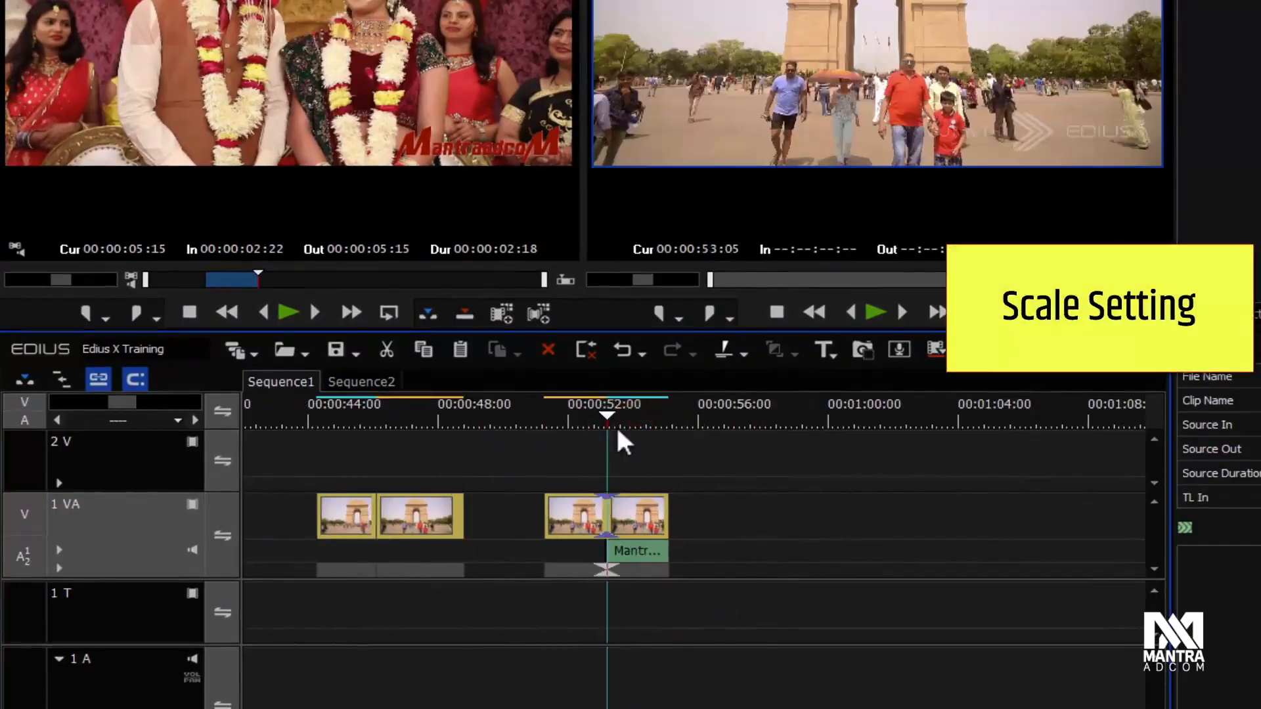
{"action": "left_click", "coordinate": [603, 493]}
{"action": "left_click_drag", "start_coordinate": [564, 415], "coordinate": [571, 418]}
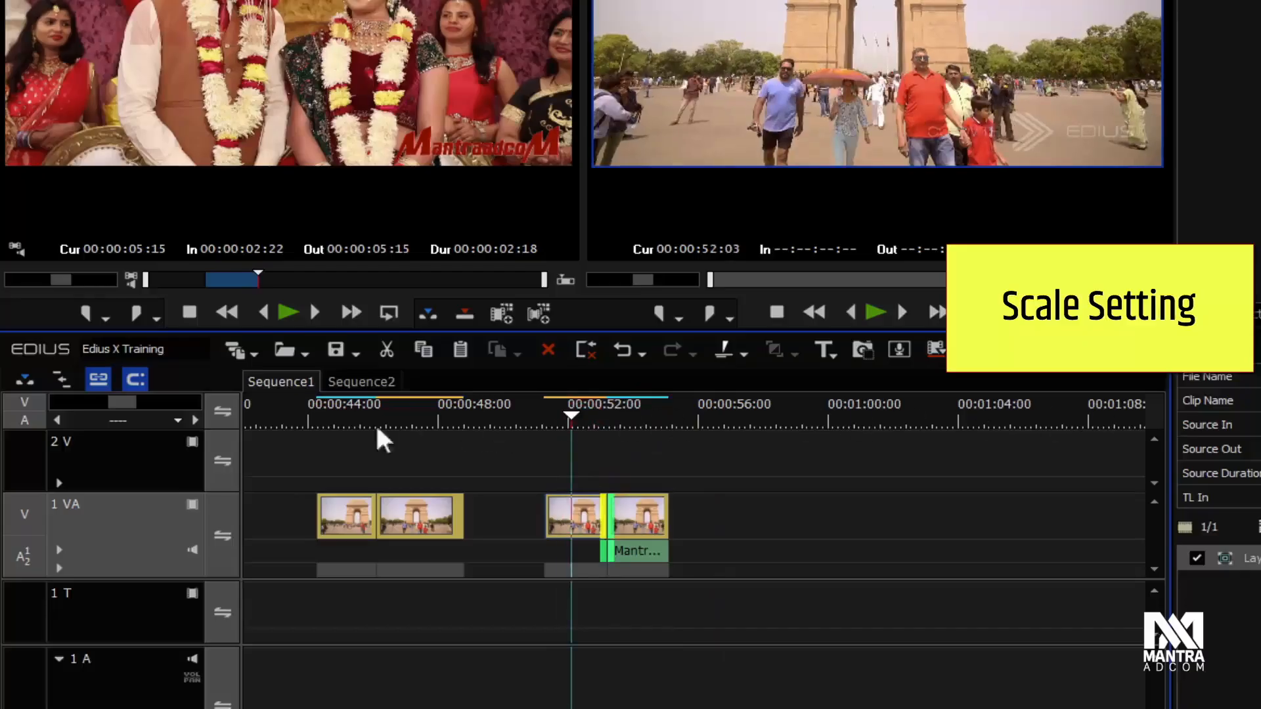
{"action": "left_click_drag", "start_coordinate": [575, 418], "coordinate": [626, 415]}
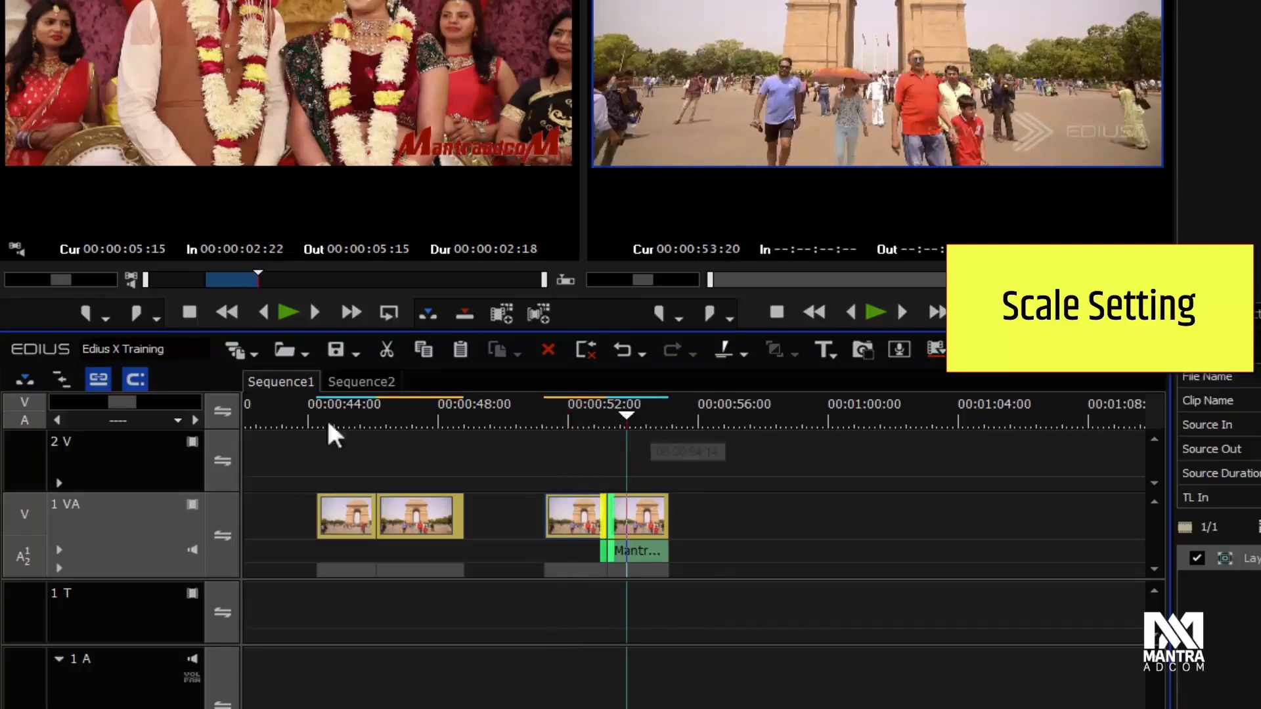
Step: Set the timeline scale to 5 Seconds
{"action": "left_click_drag", "start_coordinate": [123, 403], "coordinate": [188, 426]}
{"action": "left_click", "coordinate": [177, 421]}
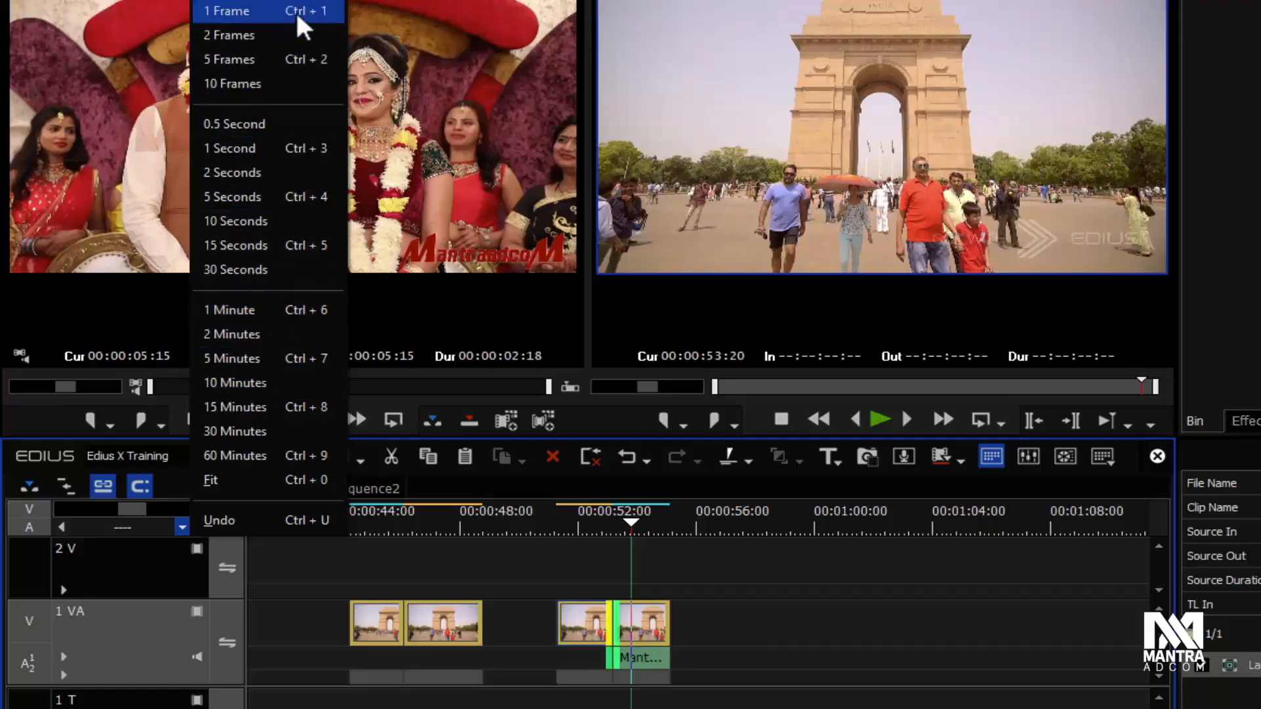
{"action": "left_click", "coordinate": [303, 197]}
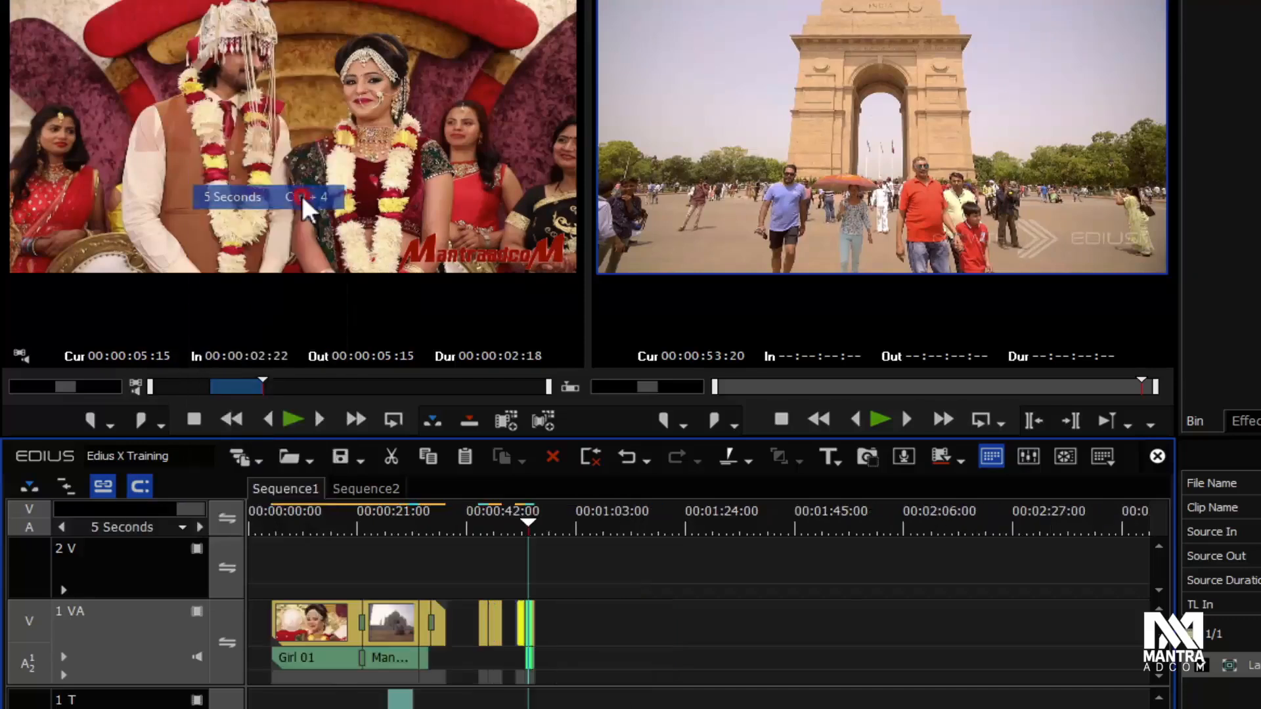
Step: Step the timeline scale up through 2 Minutes to coarser intervals
{"action": "left_click", "coordinate": [200, 527]}
{"action": "left_click", "coordinate": [200, 527]}
{"action": "left_click", "coordinate": [197, 527]}
{"action": "left_click", "coordinate": [197, 527]}
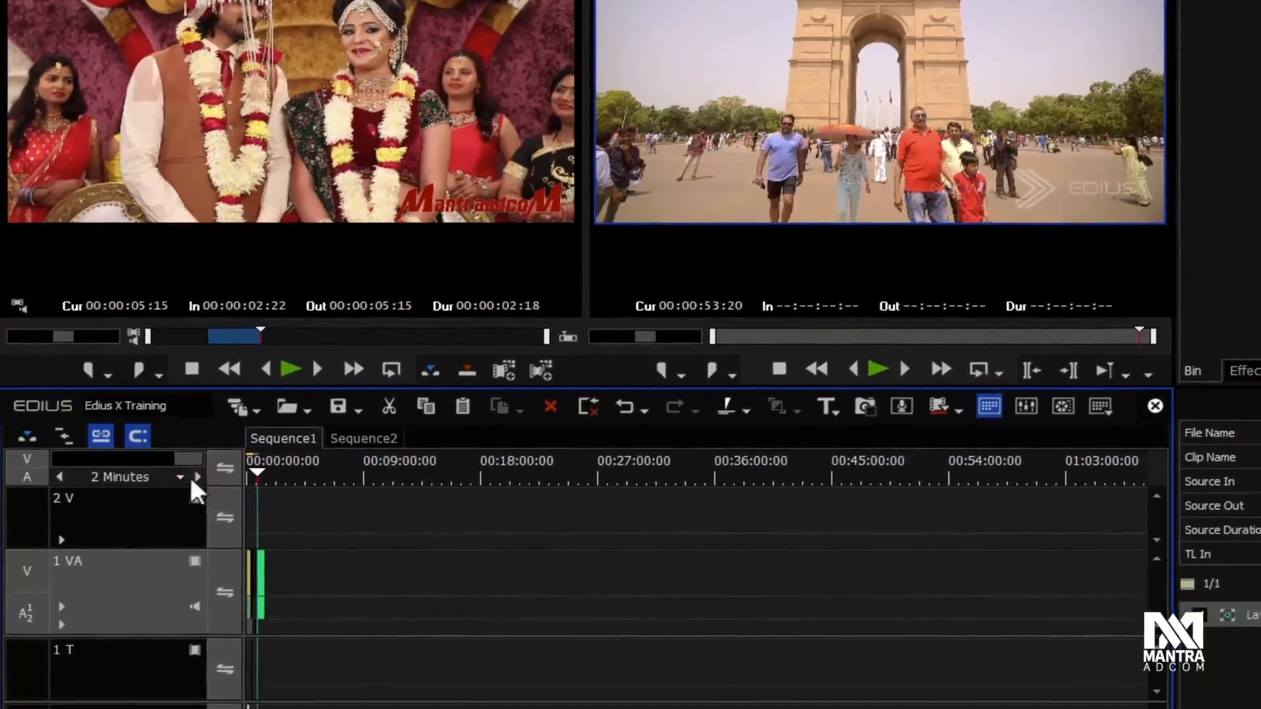
{"action": "left_click", "coordinate": [198, 526]}
{"action": "left_click", "coordinate": [194, 460]}
Step: Step the timeline scale back down to Fit
{"action": "left_click", "coordinate": [59, 460]}
{"action": "left_click", "coordinate": [59, 460]}
{"action": "left_click", "coordinate": [58, 460]}
{"action": "left_click", "coordinate": [59, 461]}
{"action": "left_click", "coordinate": [58, 415]}
{"action": "left_click", "coordinate": [57, 415]}
{"action": "left_click", "coordinate": [57, 416]}
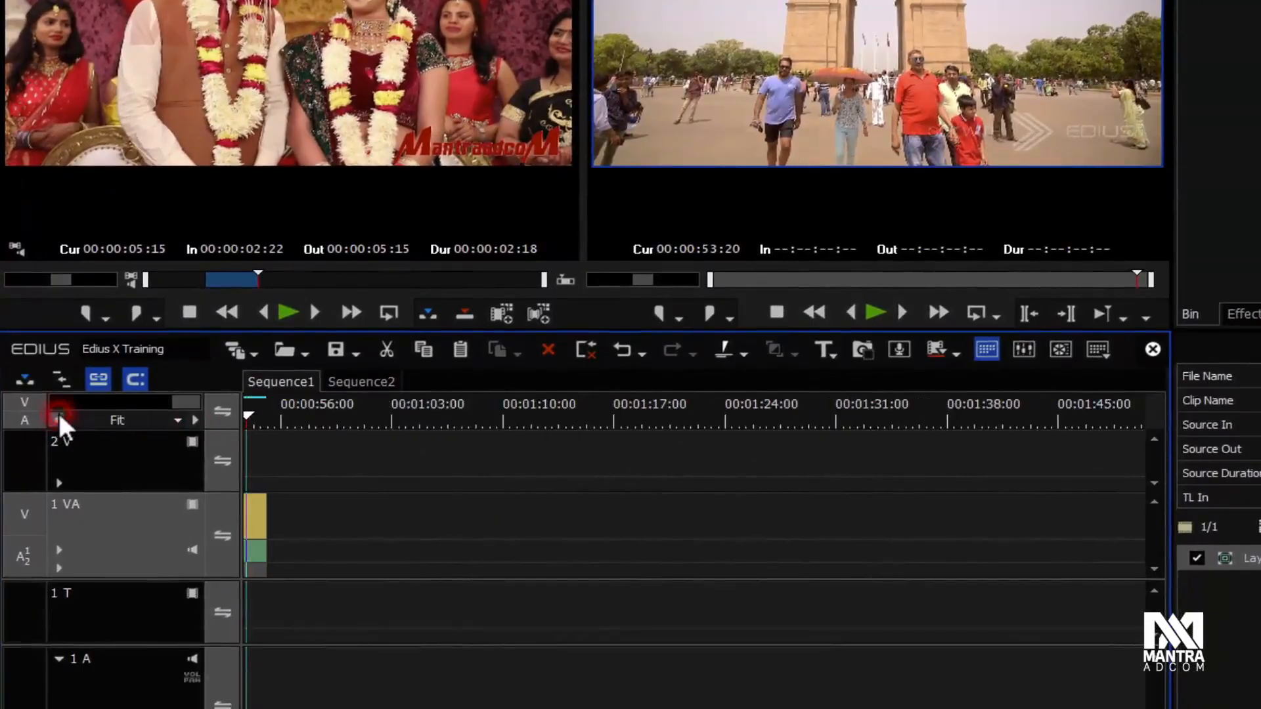
Step: Step the timeline scale up to 10 Seconds and back down to 1 Frame
{"action": "left_click", "coordinate": [192, 419]}
{"action": "left_click", "coordinate": [191, 419]}
{"action": "left_click", "coordinate": [192, 420]}
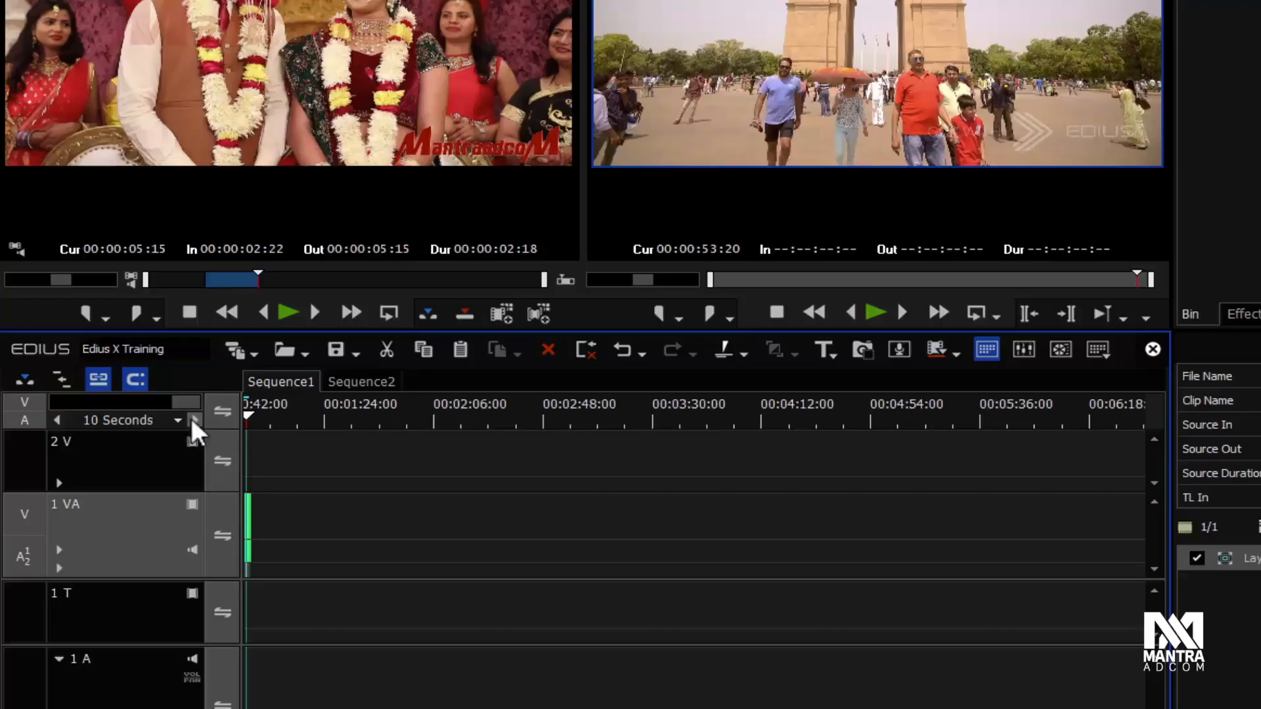
{"action": "left_click", "coordinate": [55, 419]}
{"action": "left_click", "coordinate": [56, 420]}
{"action": "left_click", "coordinate": [55, 419]}
{"action": "left_click", "coordinate": [55, 419]}
{"action": "left_click", "coordinate": [56, 419]}
{"action": "left_click", "coordinate": [57, 419]}
{"action": "left_click", "coordinate": [58, 419]}
Step: Switch the timeline scale back and forth between Fit and 1 Frame, and leave it at Fit
{"action": "left_click", "coordinate": [140, 423]}
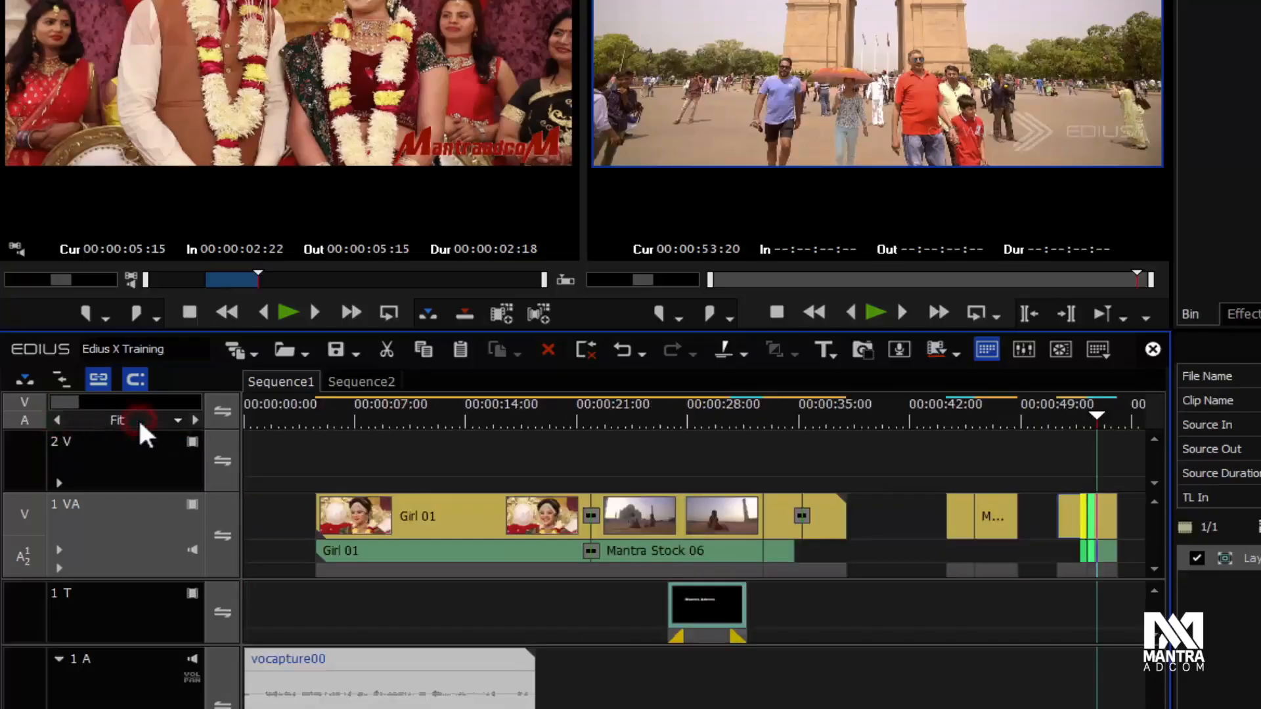
{"action": "left_click", "coordinate": [139, 421]}
{"action": "left_click", "coordinate": [138, 418]}
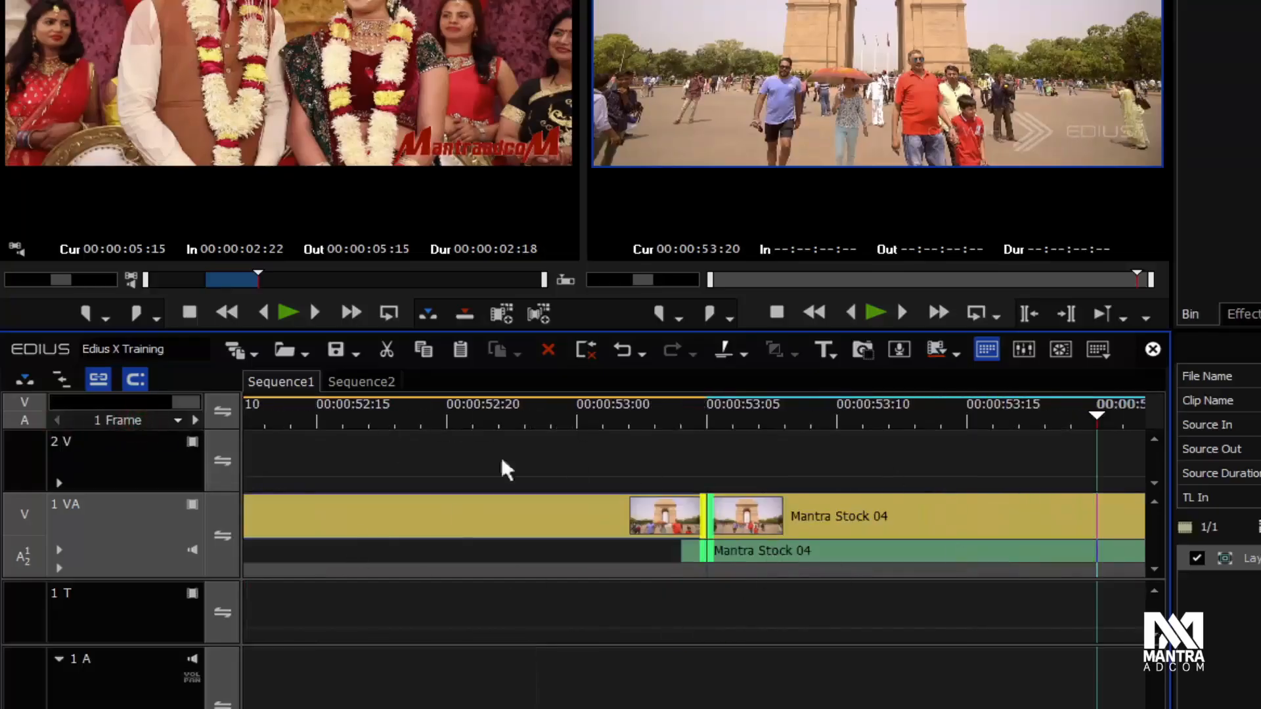
{"action": "left_click", "coordinate": [137, 418]}
{"action": "left_click", "coordinate": [137, 418]}
{"action": "left_click", "coordinate": [137, 418]}
{"action": "left_click", "coordinate": [137, 418]}
{"action": "left_click", "coordinate": [136, 418]}
{"action": "left_click", "coordinate": [177, 420]}
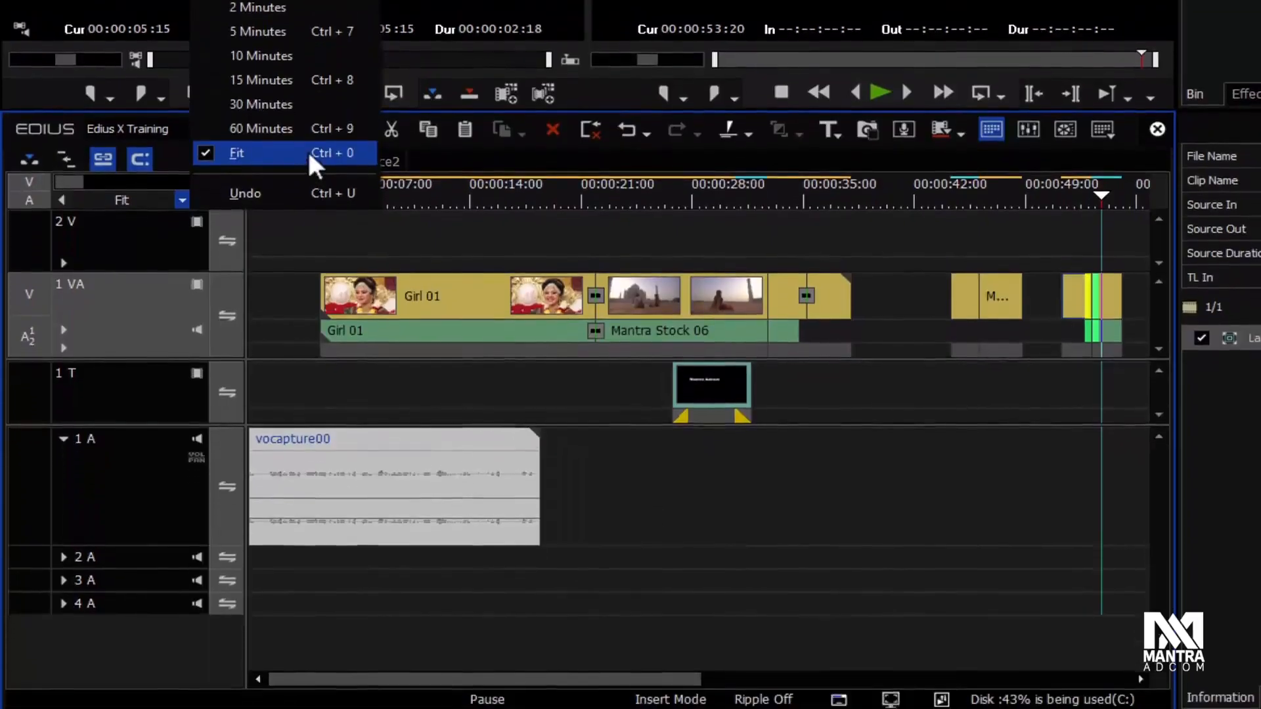
{"action": "left_click", "coordinate": [308, 152]}
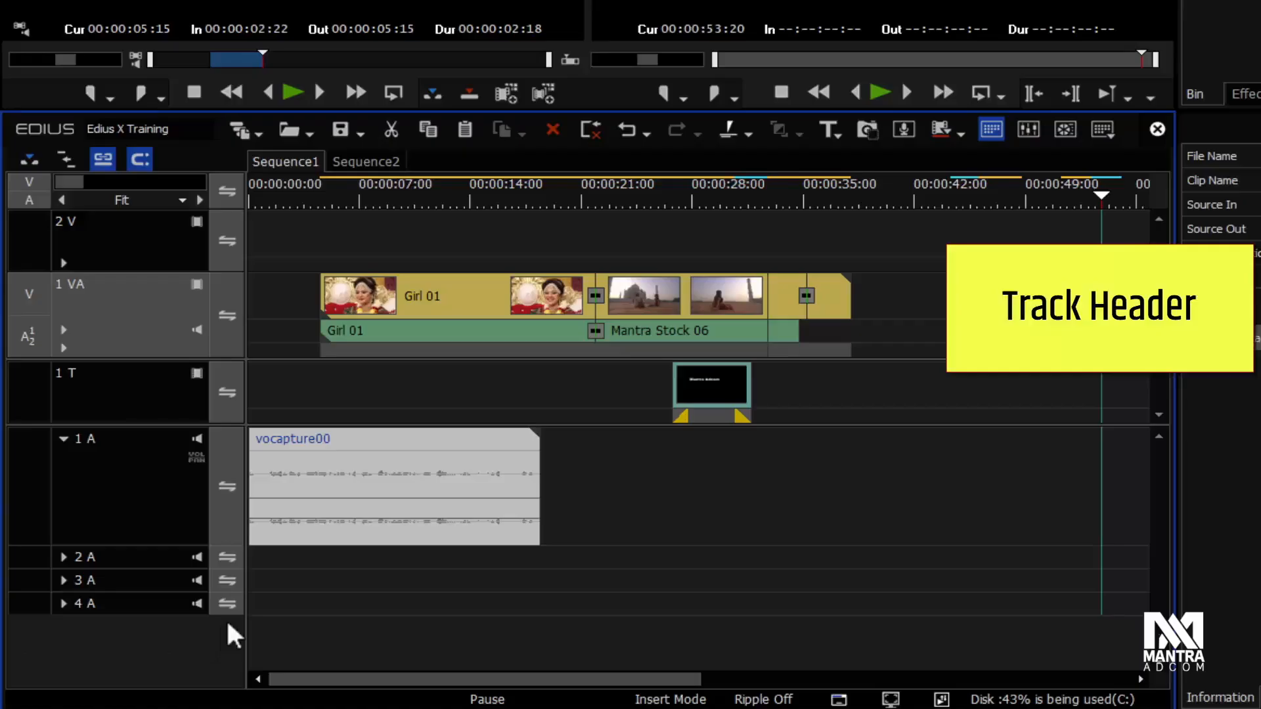
Step: Toggle the video and audio source channels of the 1 VA track off and on, leaving both enabled
{"action": "left_click", "coordinate": [30, 288]}
{"action": "left_click", "coordinate": [27, 332]}
{"action": "left_click", "coordinate": [26, 291]}
{"action": "left_click", "coordinate": [26, 326]}
{"action": "left_click", "coordinate": [30, 293]}
{"action": "left_click", "coordinate": [30, 323]}
{"action": "left_click", "coordinate": [28, 297]}
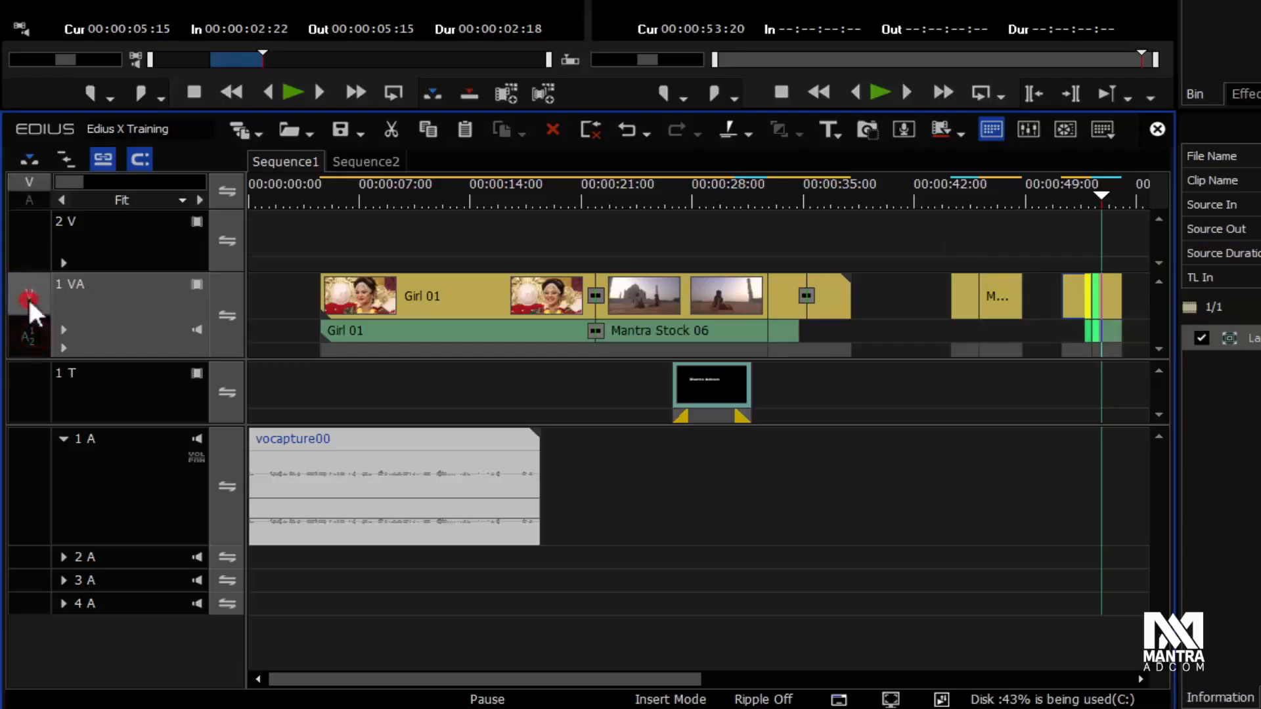
{"action": "left_click", "coordinate": [28, 326]}
{"action": "left_click", "coordinate": [28, 295]}
{"action": "mouse_move", "coordinate": [29, 295]}
{"action": "left_mouse_down"}
{"action": "mouse_move", "coordinate": [27, 245]}
{"action": "mouse_move", "coordinate": [30, 274]}
{"action": "left_mouse_up"}
{"action": "left_click", "coordinate": [30, 299]}
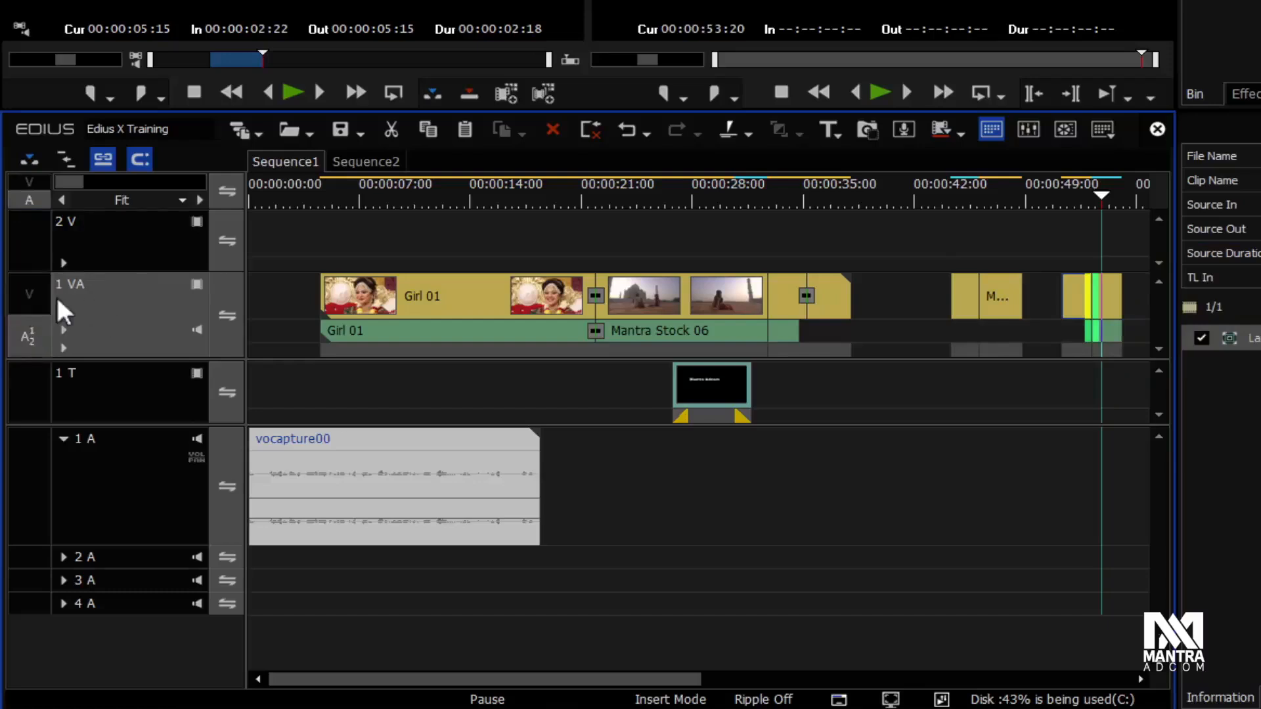
{"action": "left_click", "coordinate": [32, 291]}
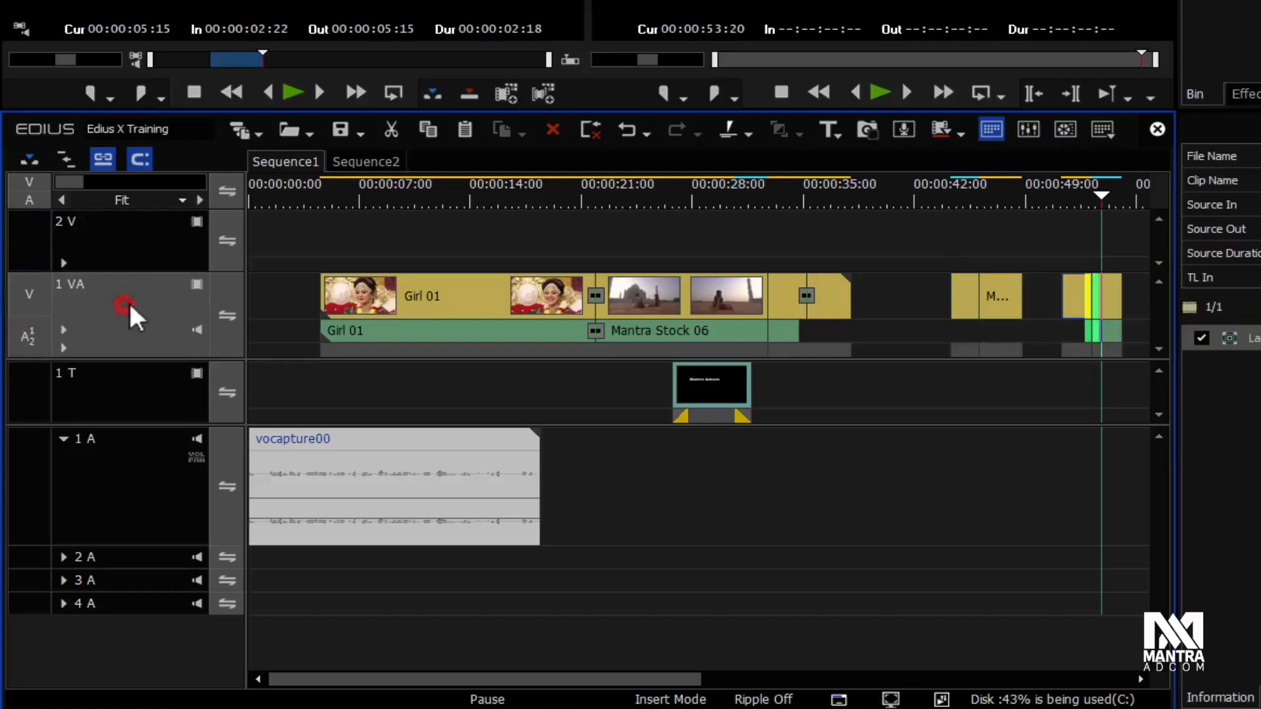
Step: Alternate the active track between 2 V and 1 VA
{"action": "left_click", "coordinate": [116, 252]}
{"action": "left_click", "coordinate": [113, 287]}
{"action": "left_click", "coordinate": [113, 256]}
{"action": "left_click", "coordinate": [102, 307]}
{"action": "left_click", "coordinate": [117, 254]}
{"action": "left_click", "coordinate": [108, 310]}
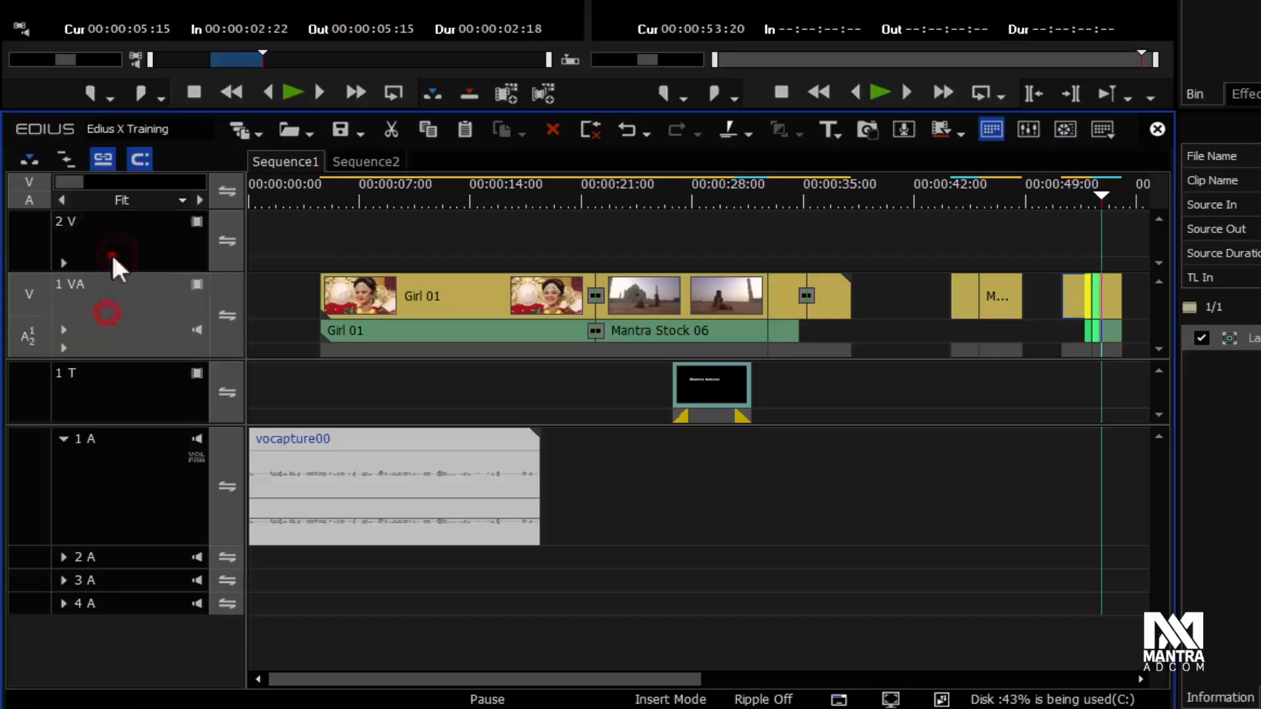
Step: Mute and unmute the video and audio of the 1 VA track
{"action": "left_click", "coordinate": [196, 285]}
{"action": "left_click", "coordinate": [195, 289]}
{"action": "left_click", "coordinate": [196, 320]}
{"action": "left_click", "coordinate": [192, 330]}
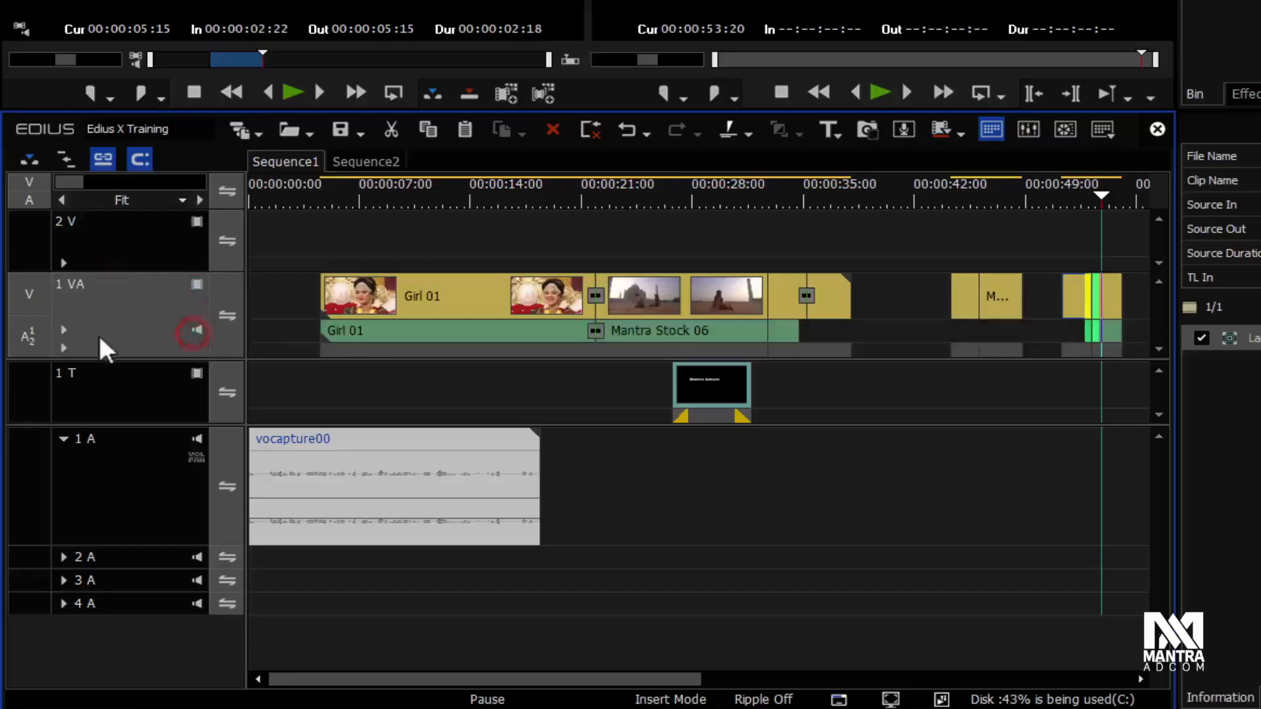
Step: Expand the audio area of the 1 VA track and collapse it again
{"action": "left_click", "coordinate": [64, 328]}
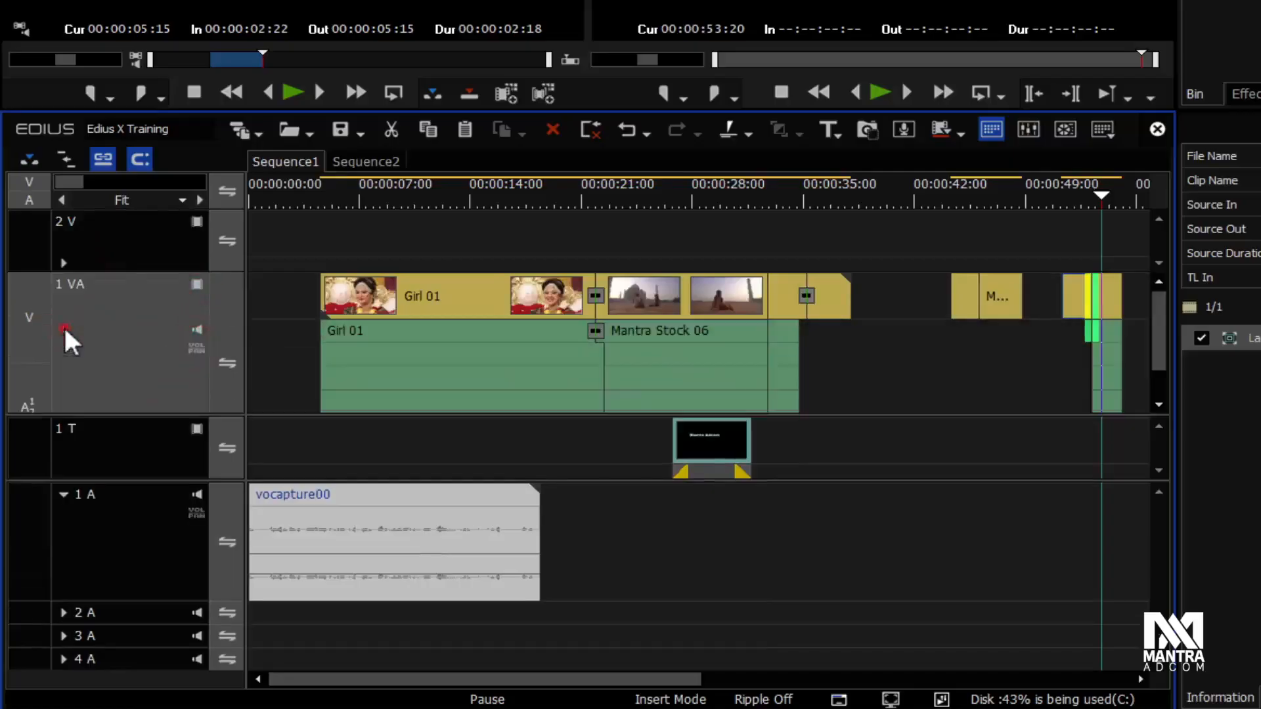
{"action": "left_click", "coordinate": [65, 329]}
{"action": "mouse_move", "coordinate": [140, 275]}
{"action": "left_mouse_down"}
{"action": "mouse_move", "coordinate": [141, 297]}
{"action": "mouse_move", "coordinate": [146, 267]}
{"action": "mouse_move", "coordinate": [150, 288]}
{"action": "left_mouse_up"}
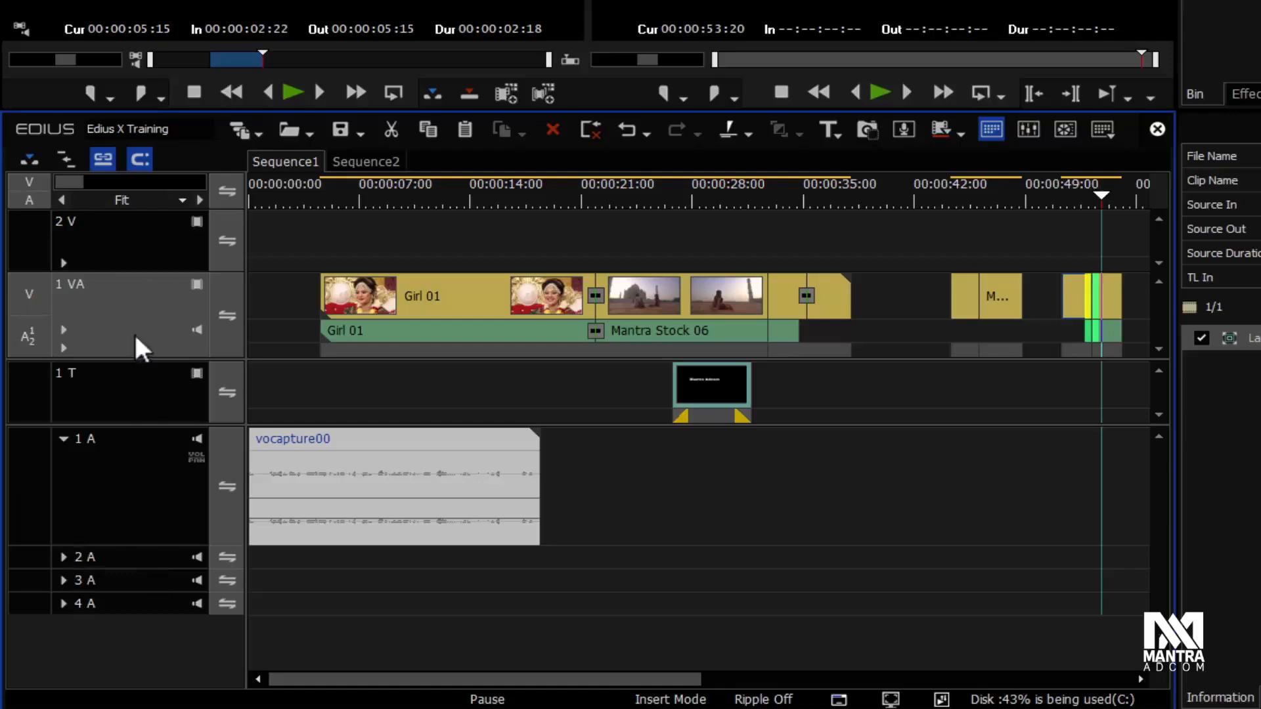
Step: Toggle the sync-lock of the 1 VA track off and on, and make 2 V the active track
{"action": "left_click", "coordinate": [223, 290]}
{"action": "left_click", "coordinate": [225, 321]}
{"action": "left_click", "coordinate": [130, 396]}
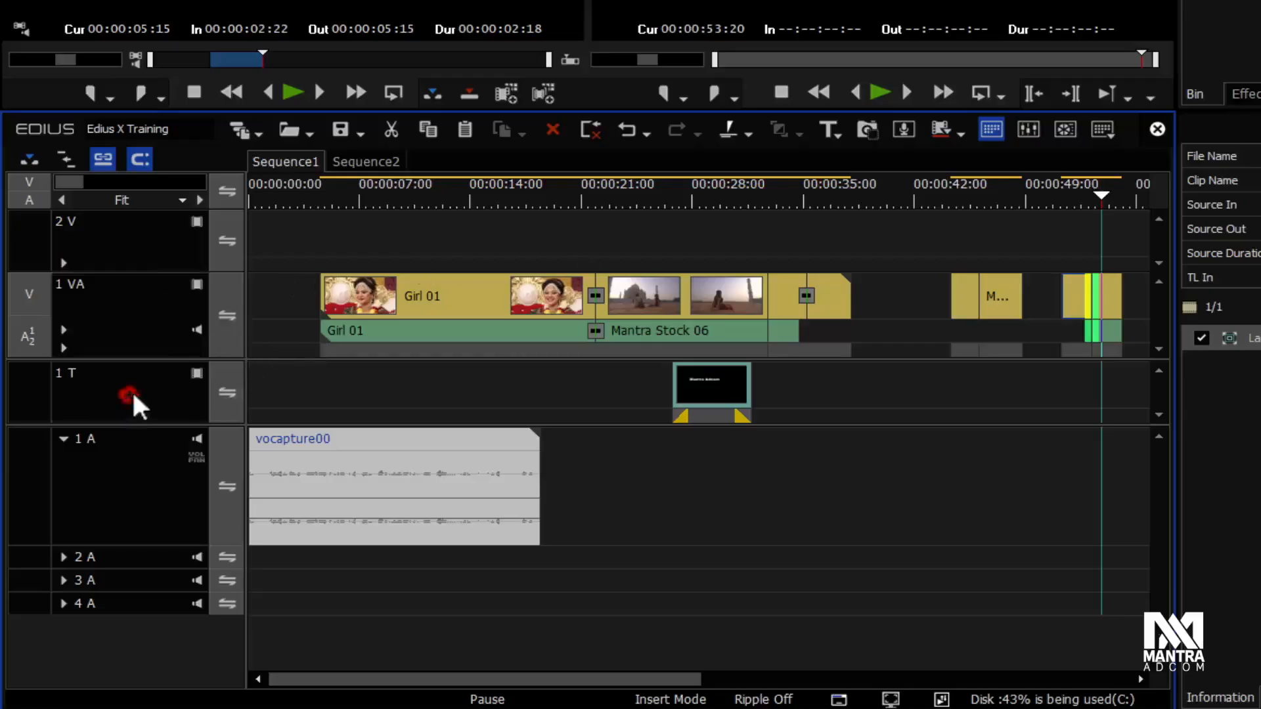
{"action": "left_click", "coordinate": [130, 236]}
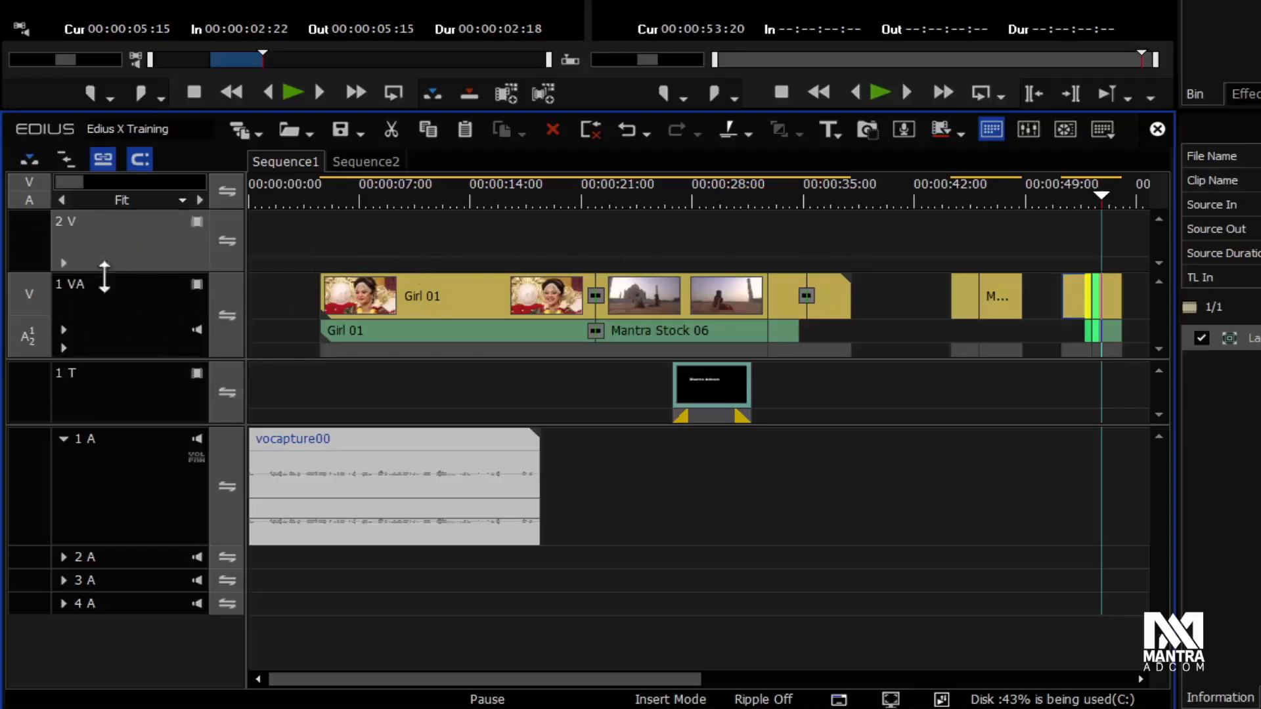
Step: Select the Girl 01 clip, move the playhead to 00:00:28:18 and collapse the 1 A track
{"action": "left_click", "coordinate": [352, 306]}
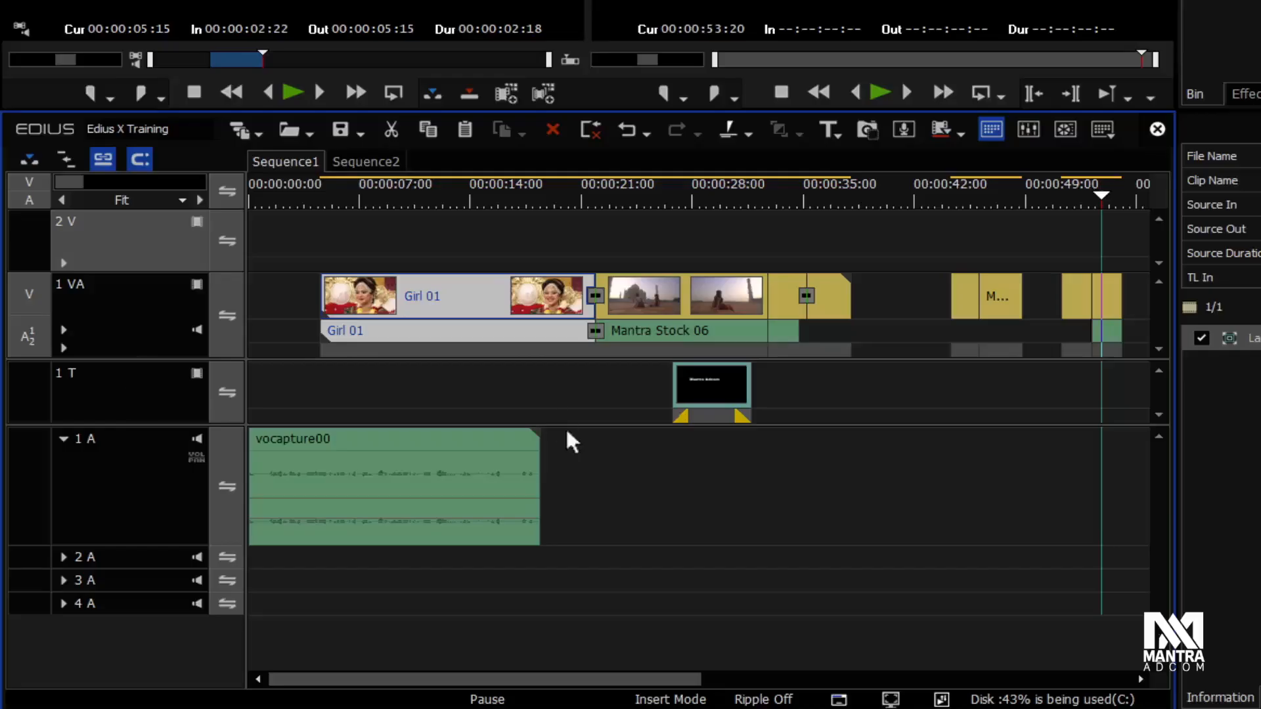
{"action": "left_click_drag", "start_coordinate": [688, 190], "coordinate": [703, 191]}
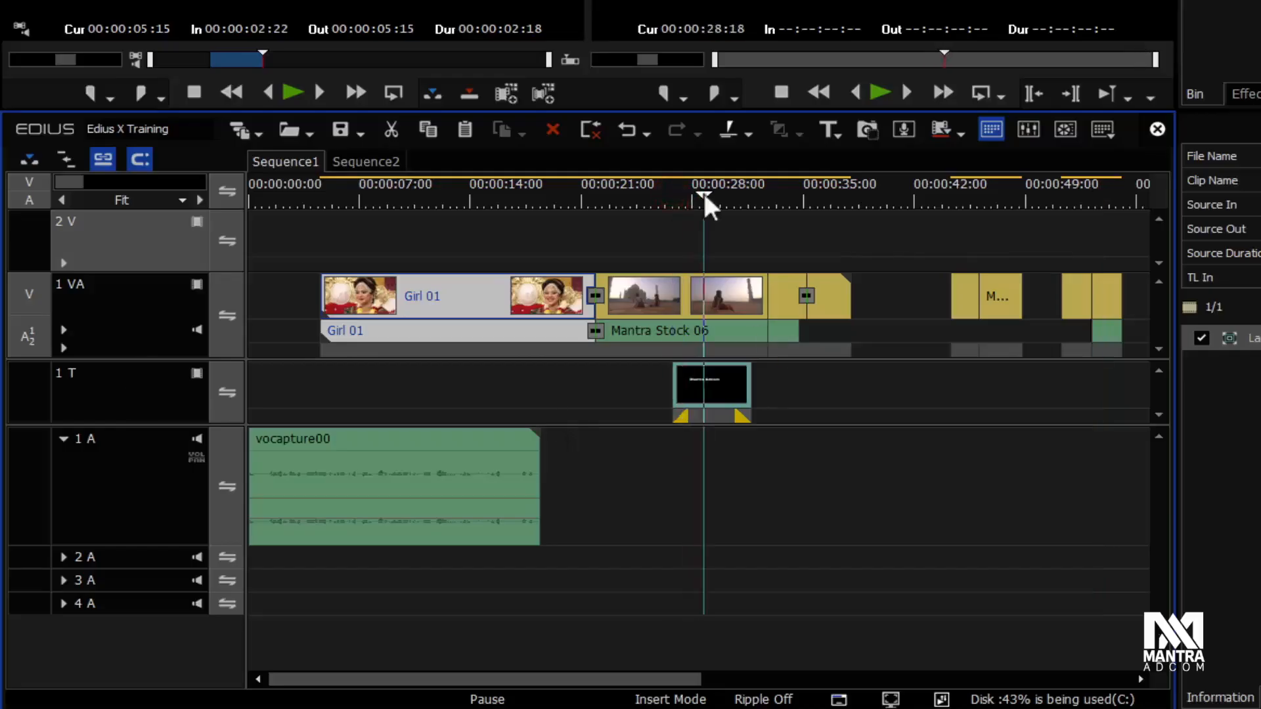
{"action": "left_click", "coordinate": [64, 439]}
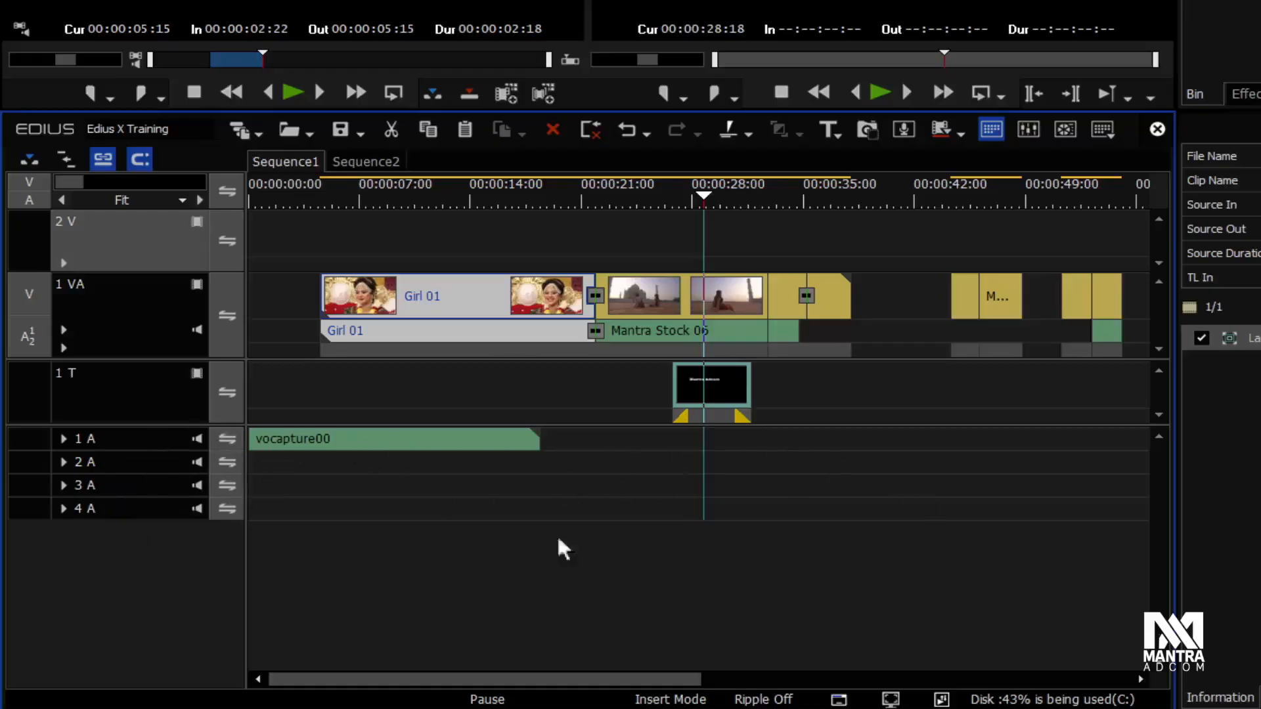
Step: Examine the options for adding tracks and for setting a track's height, and keep 2 V as the active track
{"action": "right_click", "coordinate": [108, 551]}
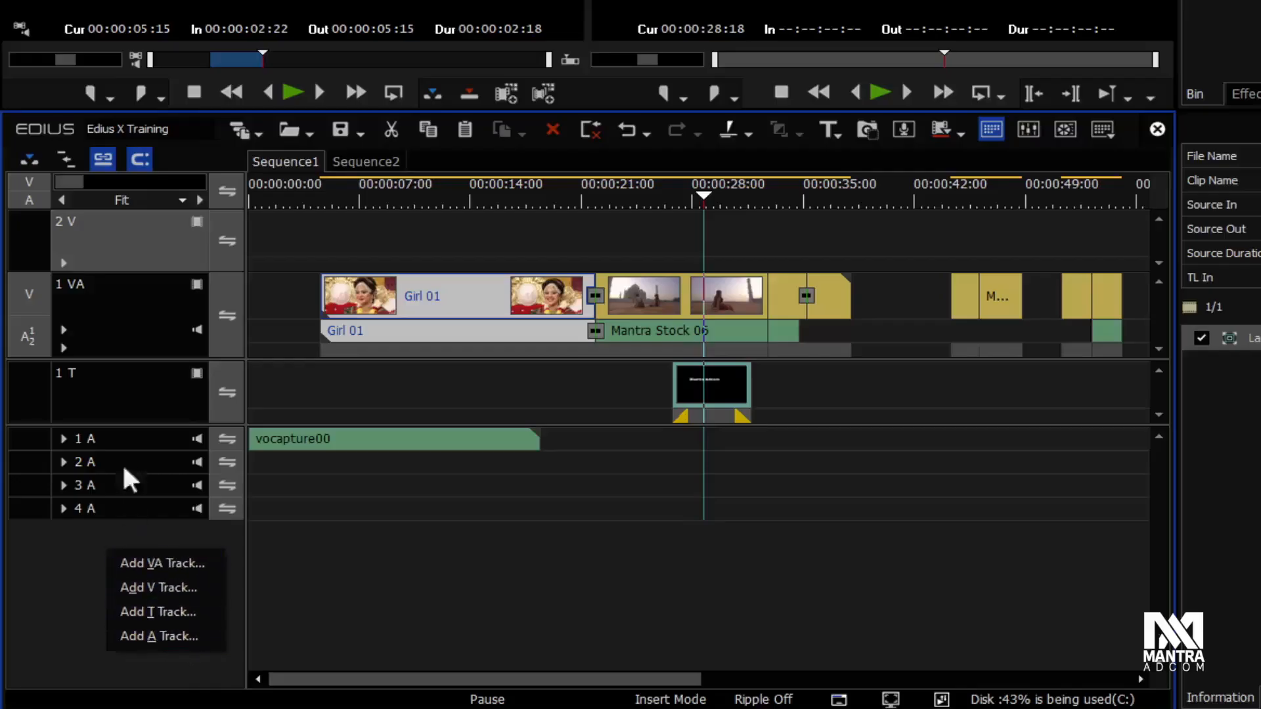
{"action": "right_click", "coordinate": [139, 426]}
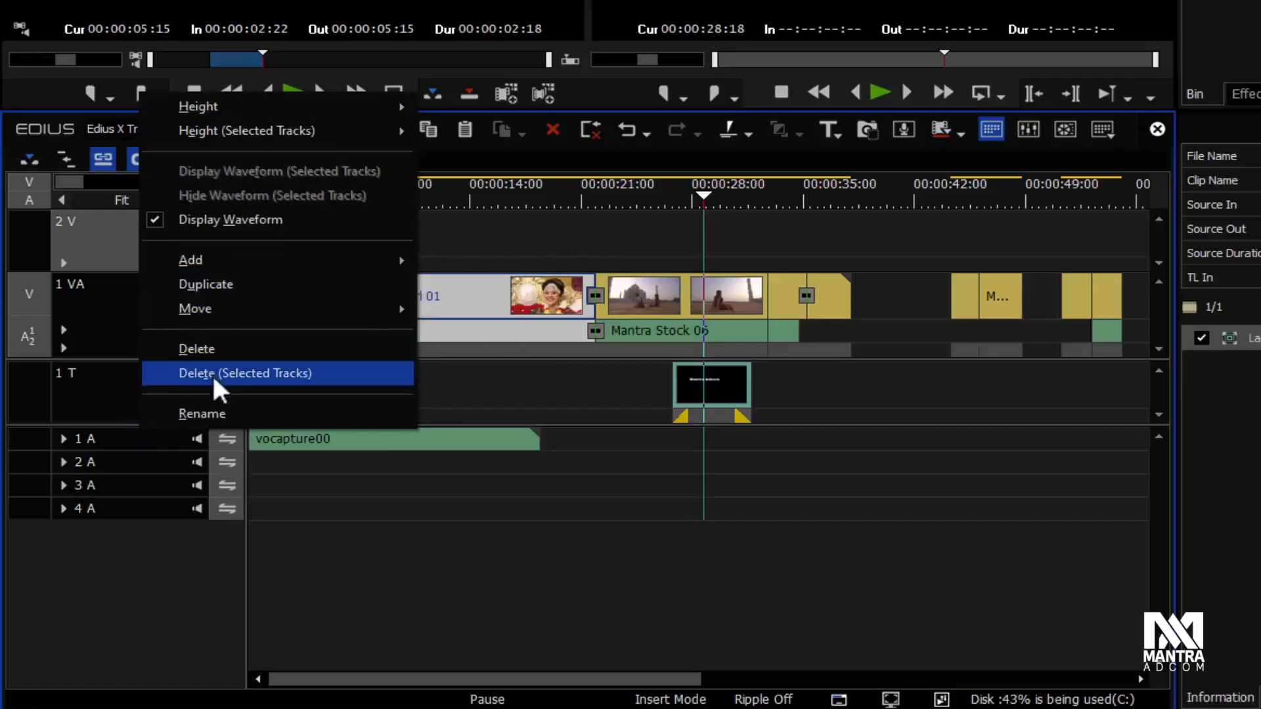
{"action": "mouse_move", "coordinate": [291, 105]}
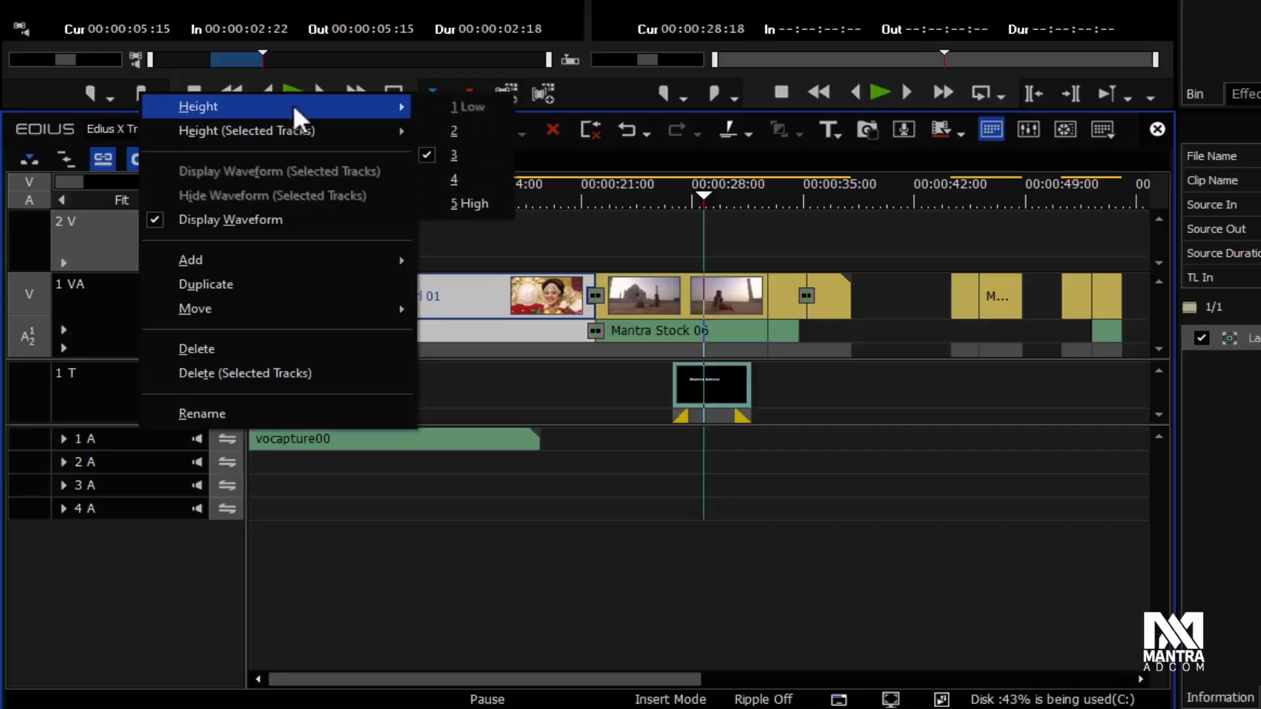
{"action": "mouse_move", "coordinate": [323, 141]}
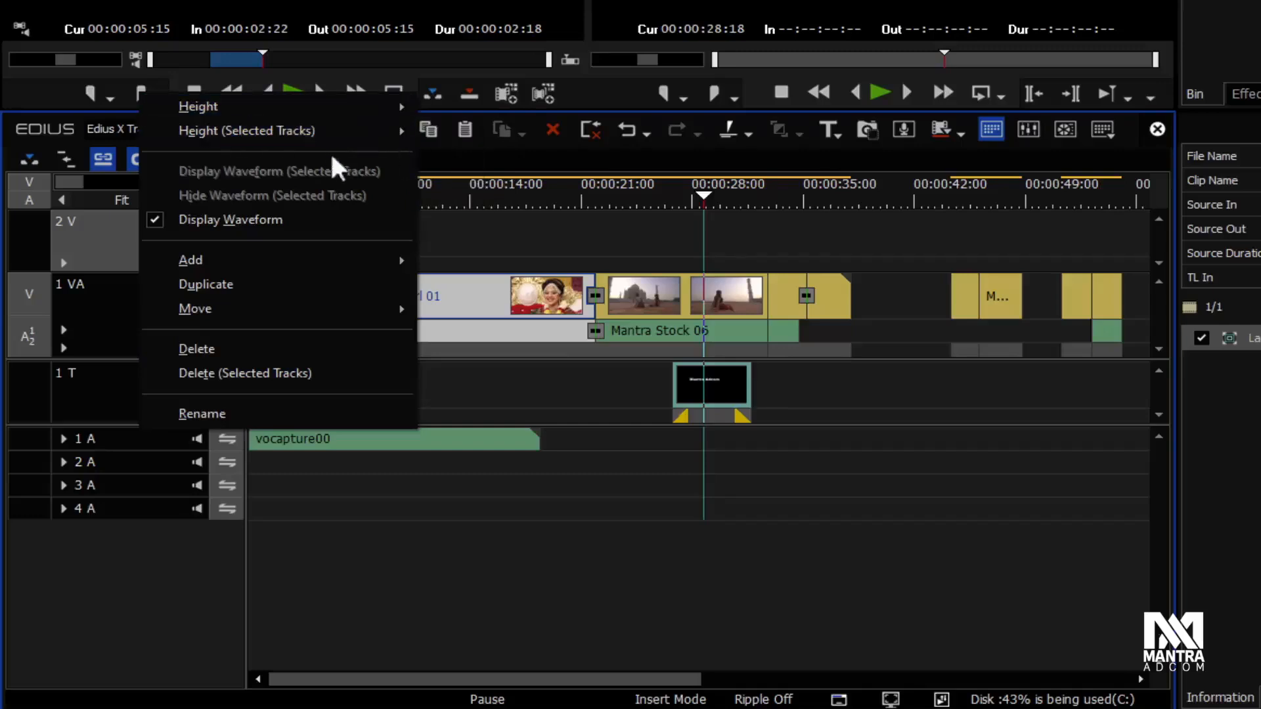
{"action": "left_click", "coordinate": [96, 302]}
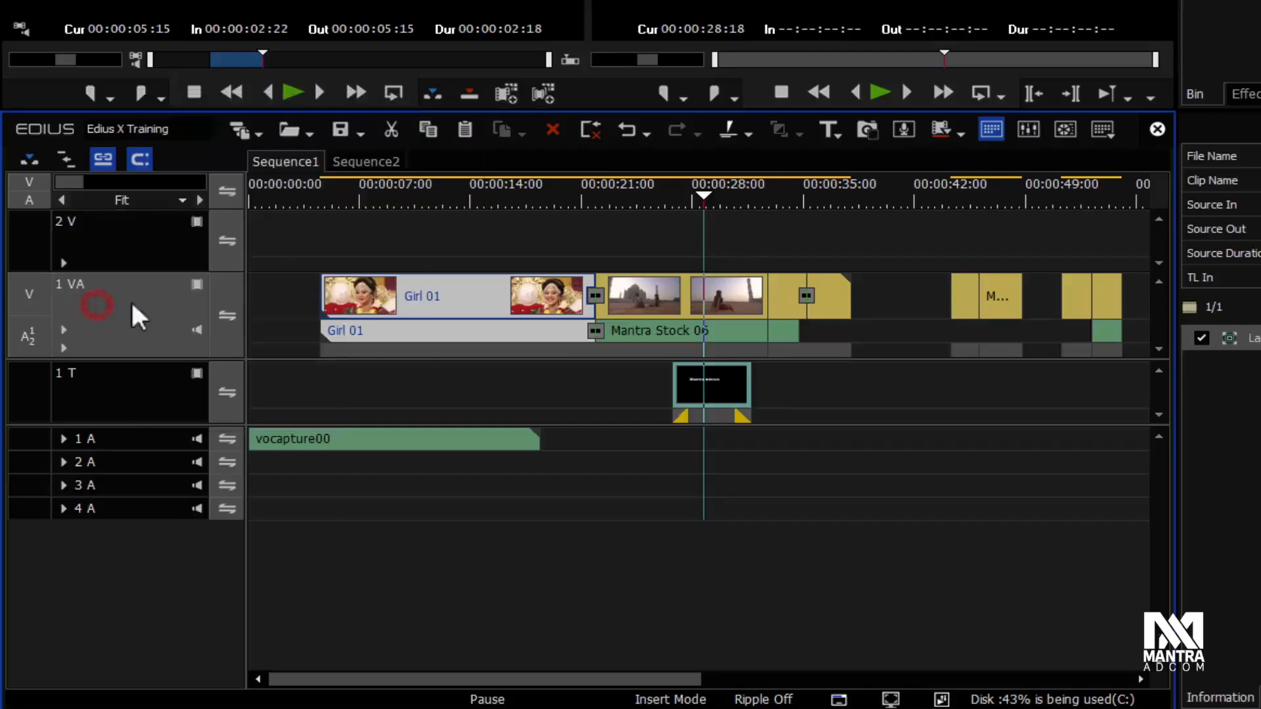
{"action": "left_click", "coordinate": [124, 250]}
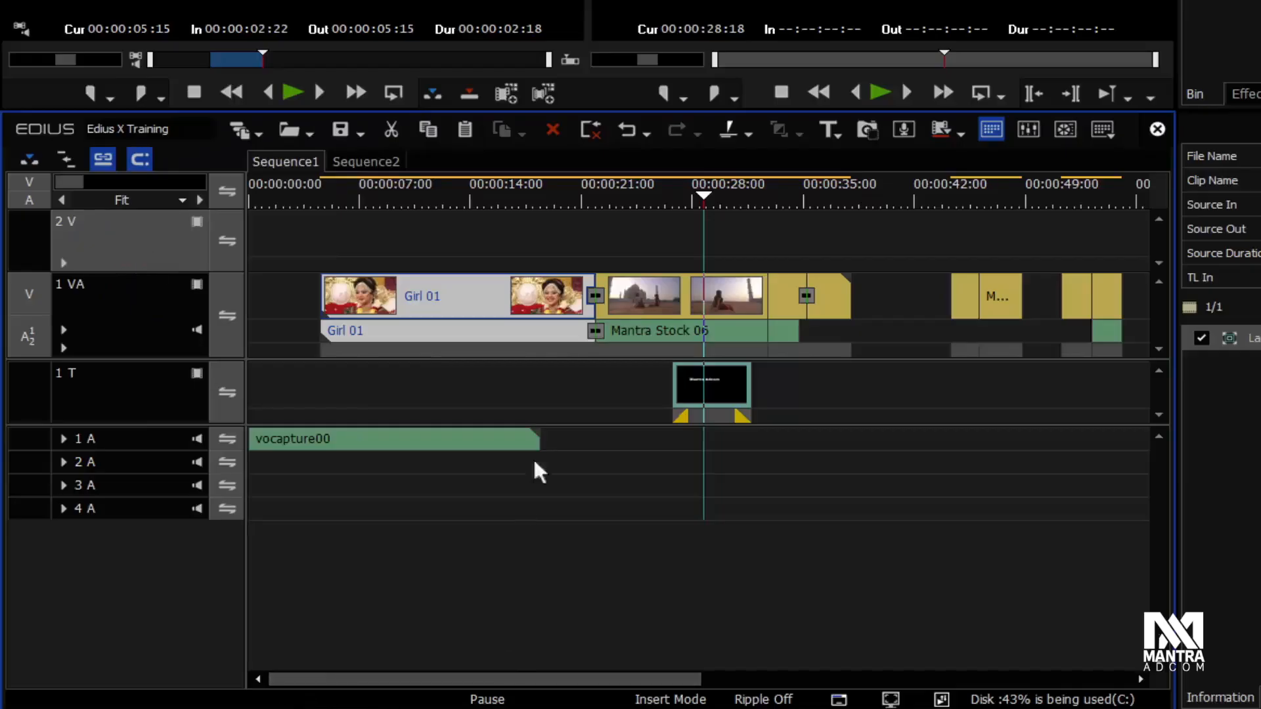
Step: Select video clips on the 1 VA track one after another, ending with the vocapture00 clip on the 1 A track
{"action": "left_click", "coordinate": [705, 289]}
{"action": "left_click", "coordinate": [985, 294]}
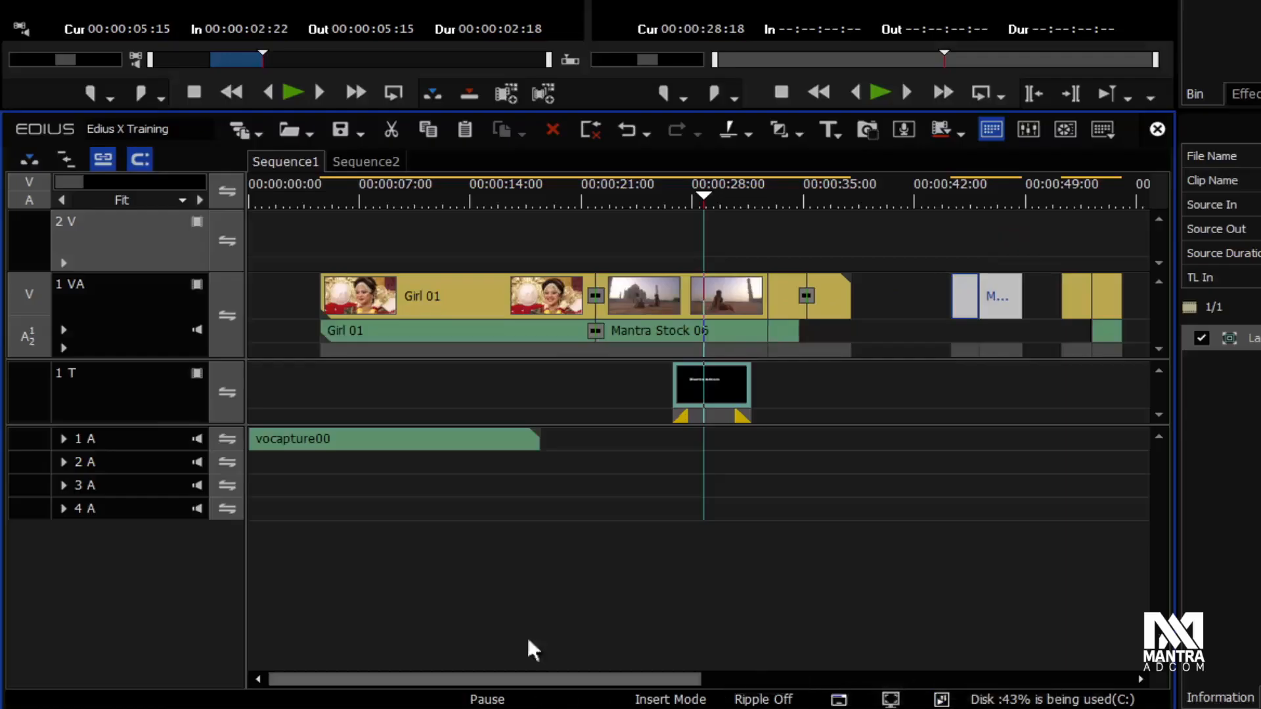
{"action": "left_click", "coordinate": [425, 443]}
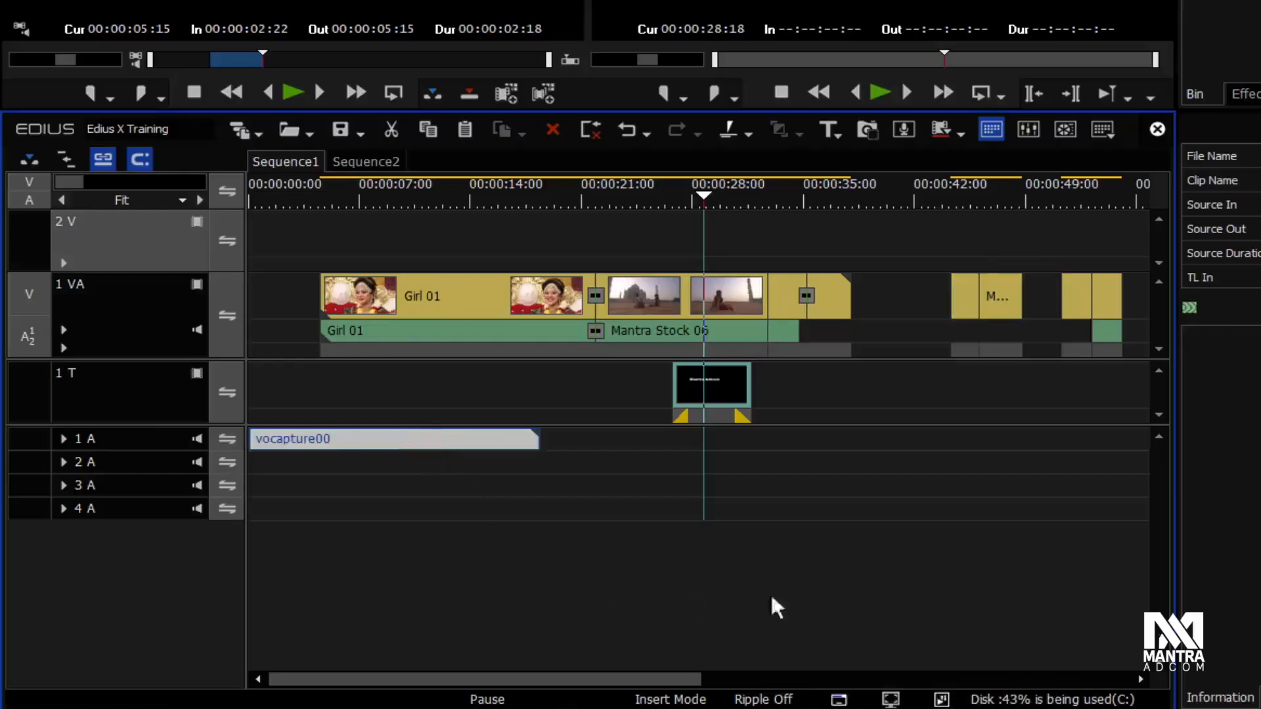
{"action": "left_click_drag", "start_coordinate": [163, 360], "coordinate": [163, 413]}
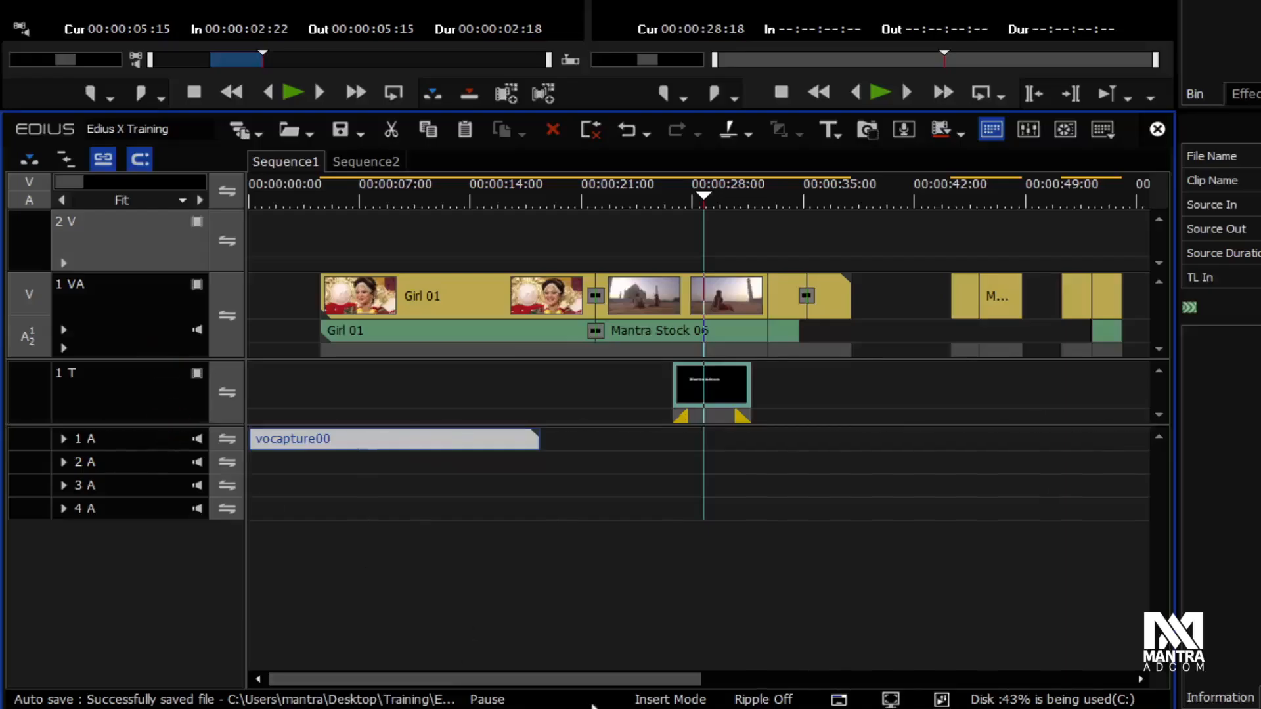
Step: Scroll through the timeline from its beginning past the last clips and return to 00:00:00:00
{"action": "left_click", "coordinate": [530, 676]}
{"action": "left_click_drag", "start_coordinate": [530, 676], "coordinate": [396, 684]}
{"action": "mouse_move", "coordinate": [293, 678]}
{"action": "left_mouse_down"}
{"action": "mouse_move", "coordinate": [495, 678]}
{"action": "mouse_move", "coordinate": [275, 684]}
{"action": "mouse_move", "coordinate": [602, 694]}
{"action": "mouse_move", "coordinate": [304, 684]}
{"action": "mouse_move", "coordinate": [413, 674]}
{"action": "mouse_move", "coordinate": [304, 686]}
{"action": "left_mouse_up"}
{"action": "left_click", "coordinate": [258, 679]}
{"action": "left_click", "coordinate": [1136, 677]}
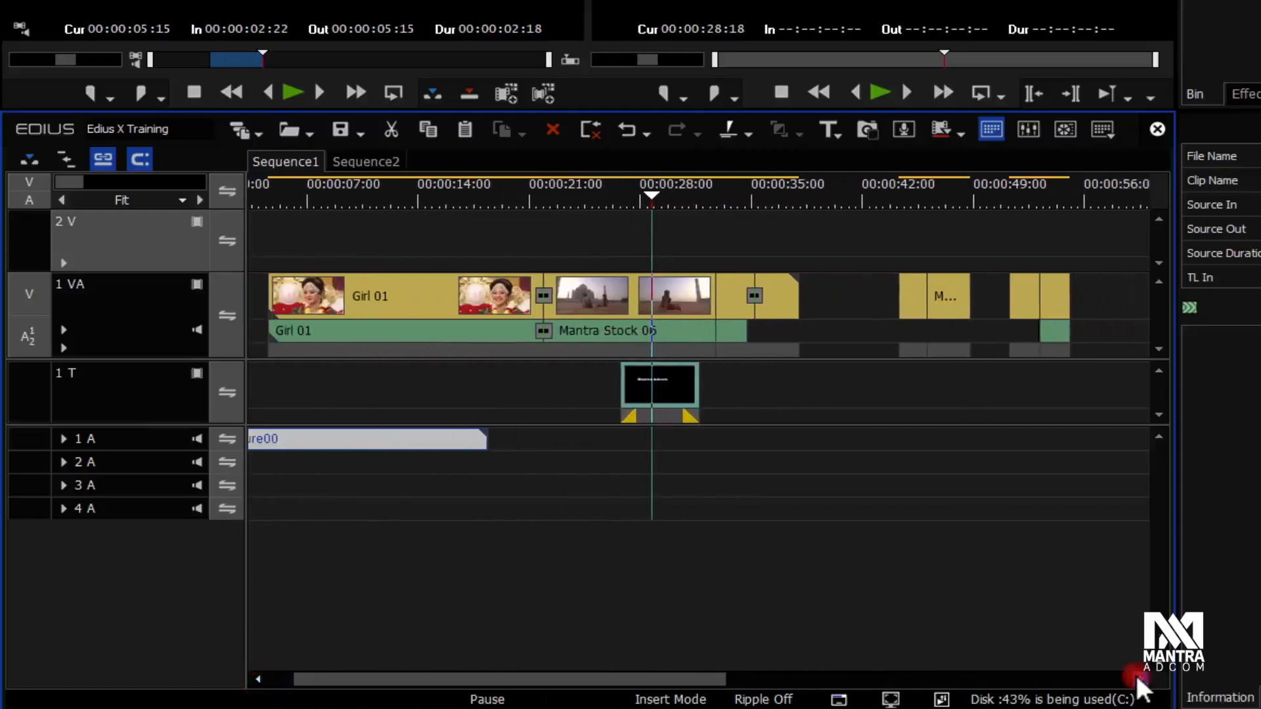
{"action": "left_click_drag", "start_coordinate": [772, 674], "coordinate": [775, 675]}
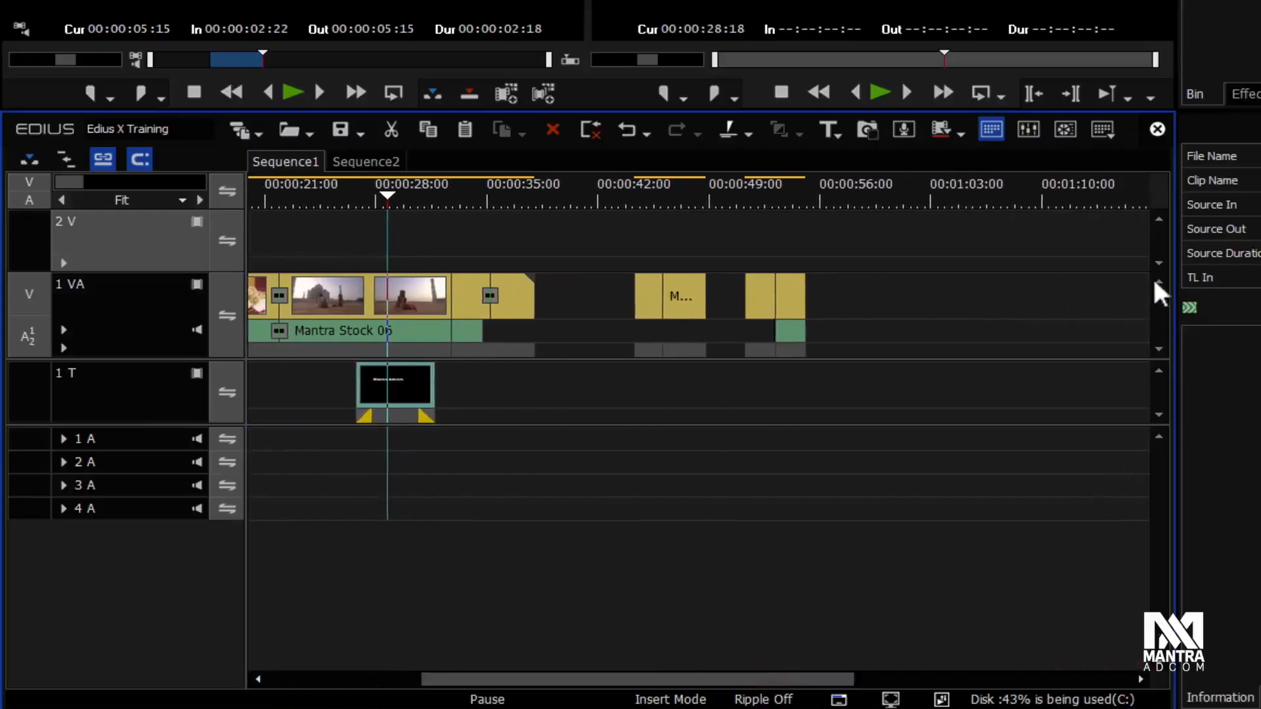
{"action": "left_click", "coordinate": [1159, 218]}
{"action": "left_click_drag", "start_coordinate": [779, 677], "coordinate": [565, 683]}
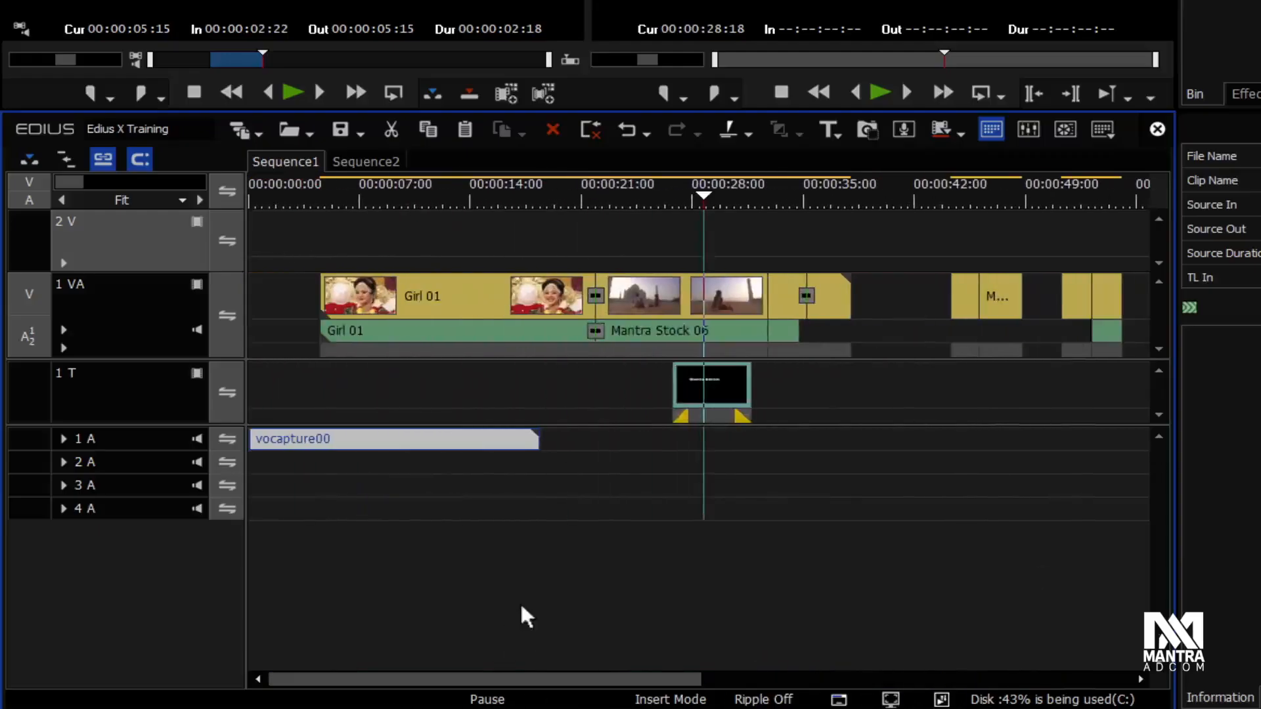